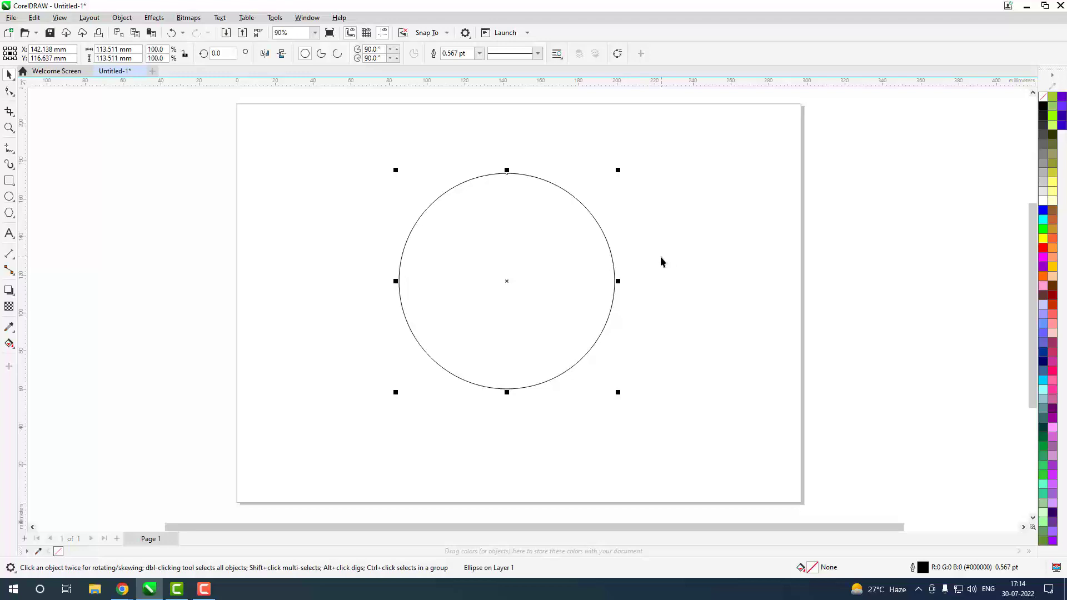
# Step: Centre the circle on the page and fill it with black
pyautogui.press('p')
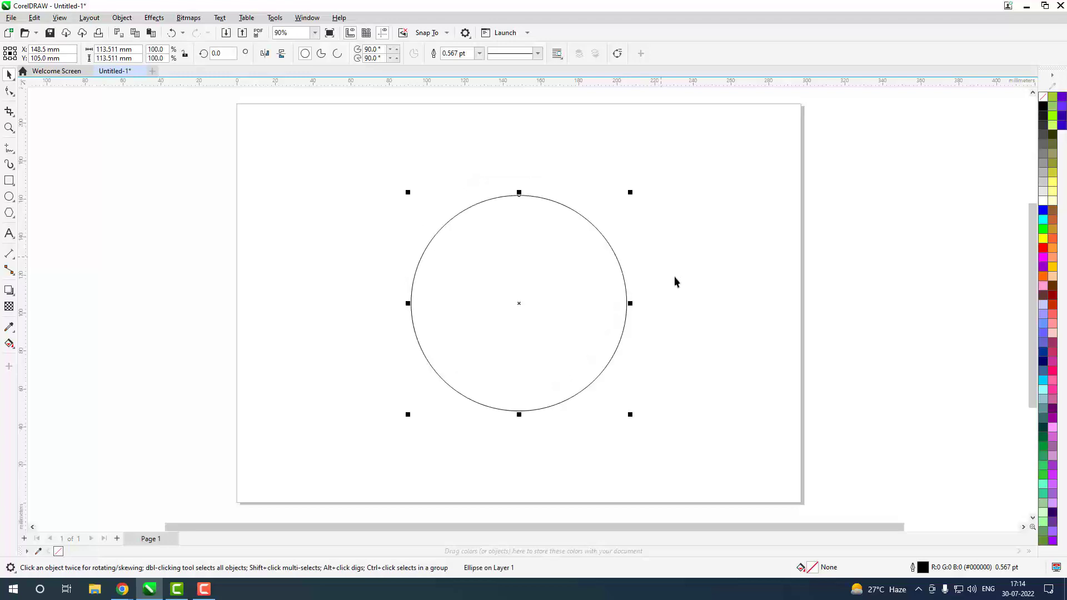
pyautogui.click(1044, 108)
pyautogui.click(698, 331)
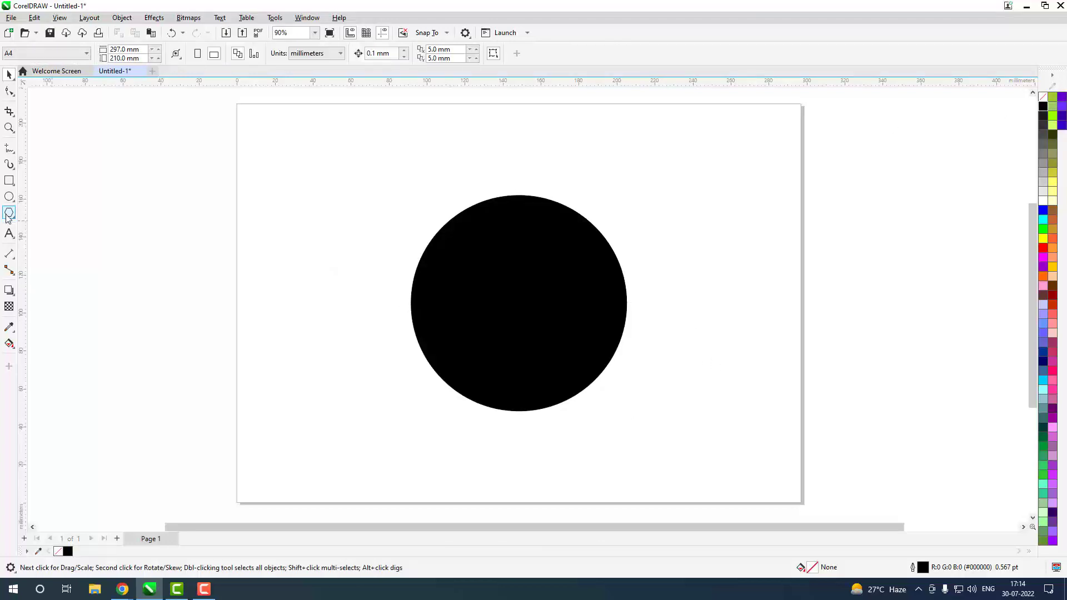
# Step: Draw a rectangle about 161 mm wide over the circle's upper half and extend its lower edge to the circle's centre, about 59 mm high
pyautogui.click(10, 181)
pyautogui.moveTo(363, 192); pyautogui.dragTo(672, 291)
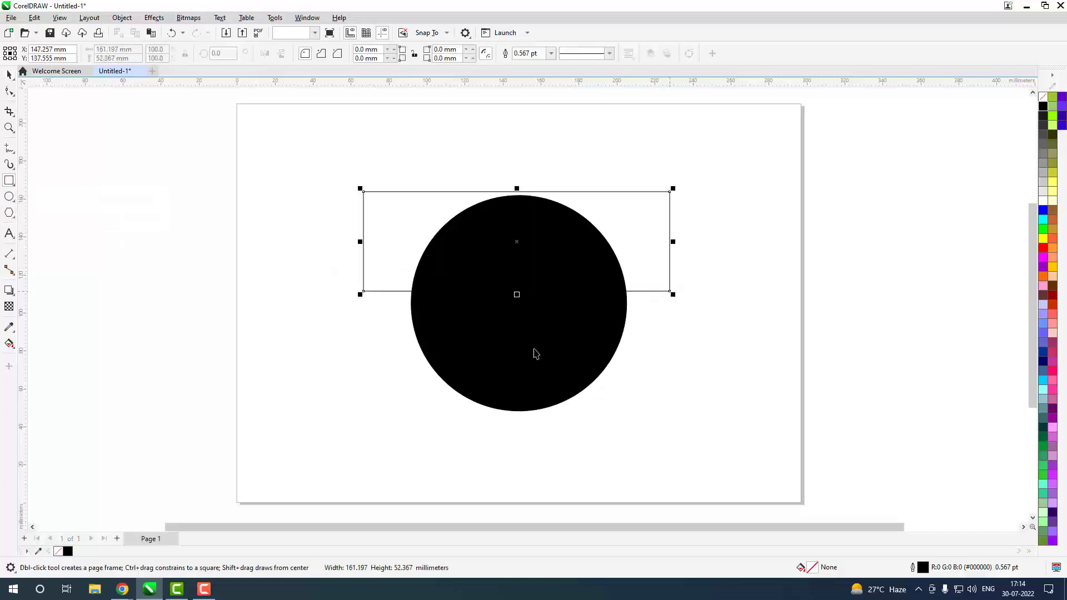
pyautogui.press('space')
pyautogui.moveTo(518, 291)
pyautogui.mouseDown()
pyautogui.moveTo(518, 315)
pyautogui.moveTo(519, 304)
pyautogui.mouseUp()
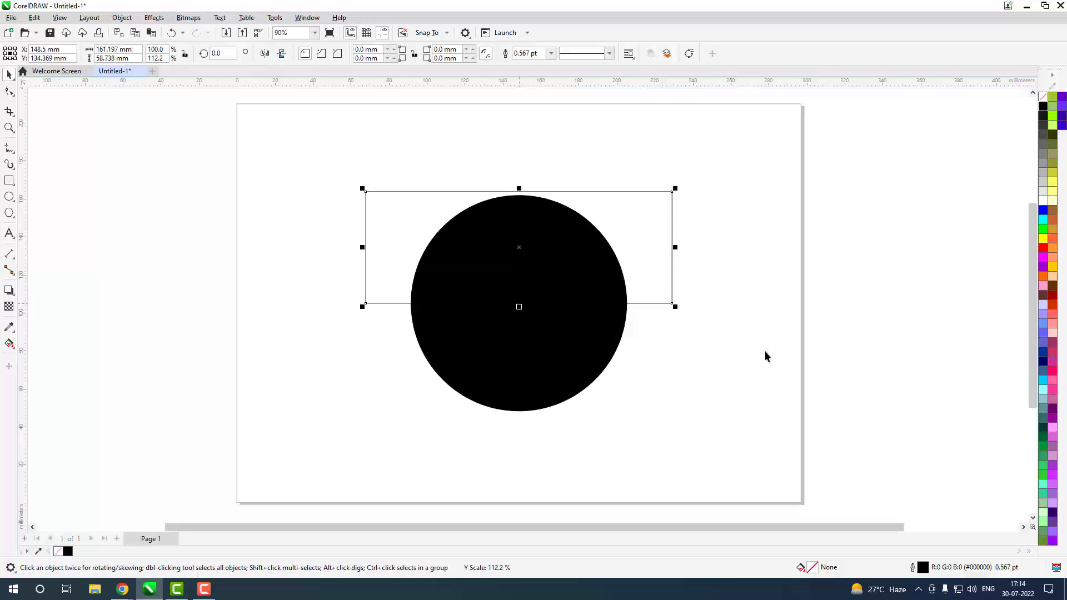
# Step: Fill the rectangle with dark grey #1A1A1A and remove its outline
pyautogui.click(766, 352)
pyautogui.click(656, 257)
pyautogui.keyDown('shift'); pyautogui.click(585, 343); pyautogui.keyUp('shift')
pyautogui.click(662, 264)
pyautogui.click(1043, 121)
pyautogui.click(686, 318)
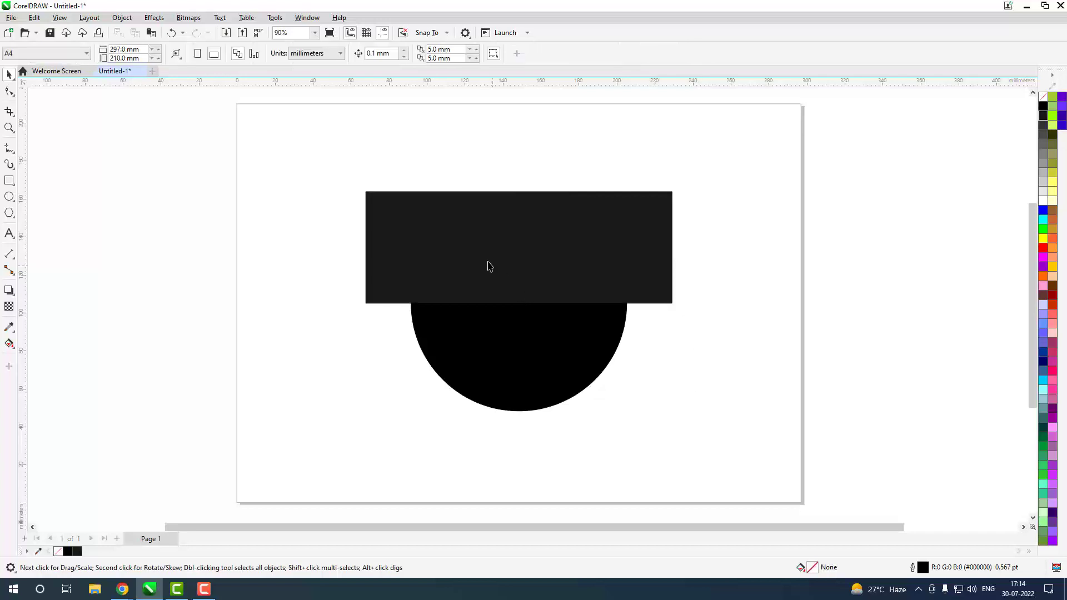
pyautogui.click(601, 260)
pyautogui.rightClick(1045, 99)
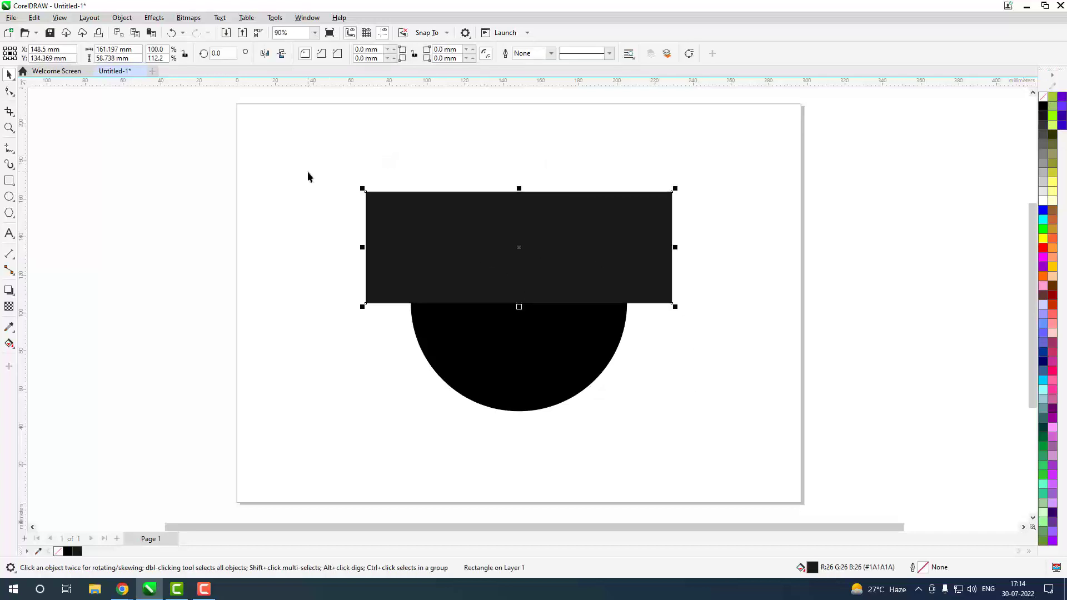
# Step: PowerClip the dark grey rectangle inside the black circle
pyautogui.click(121, 18)
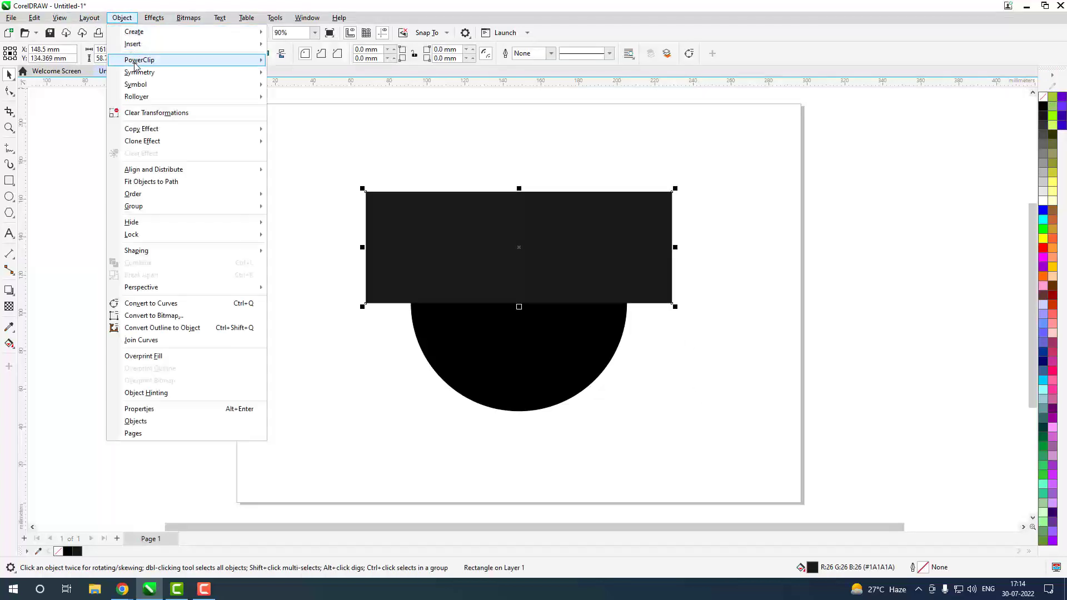
pyautogui.moveTo(135, 66)
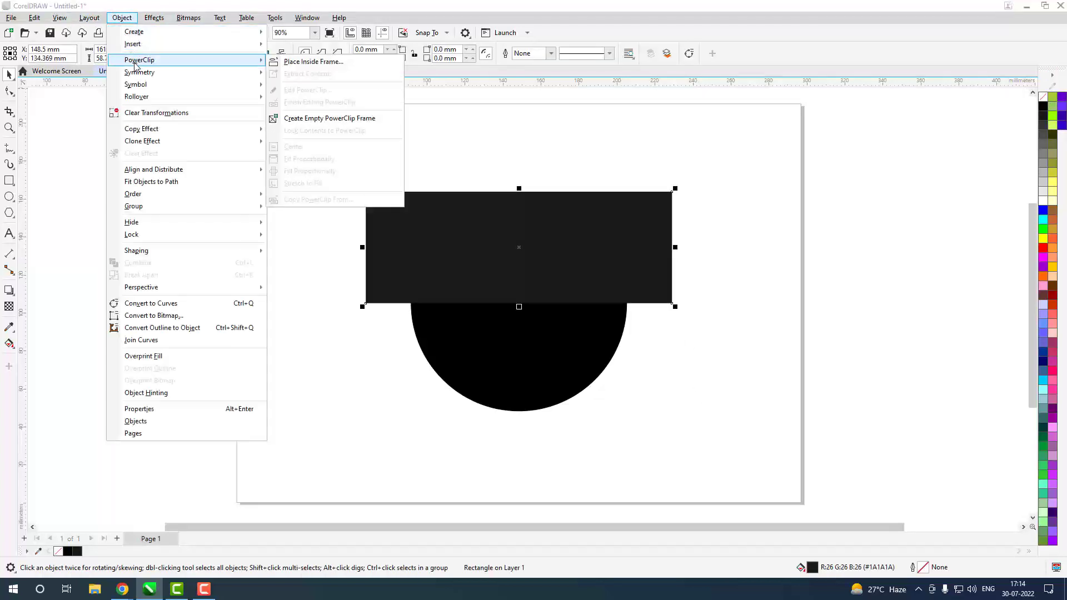
pyautogui.click(357, 68)
pyautogui.click(495, 349)
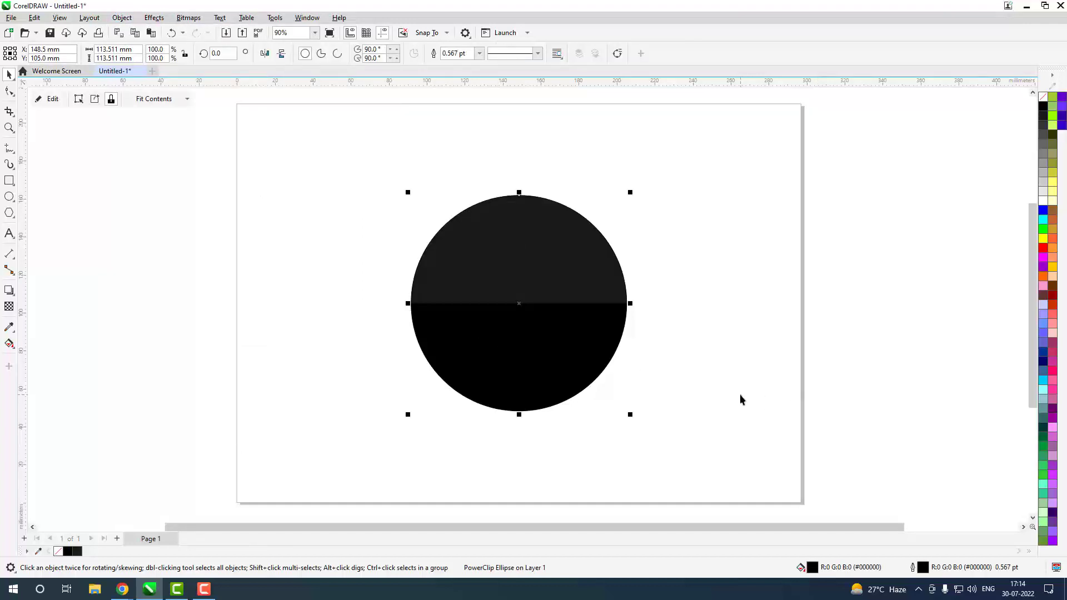
pyautogui.click(337, 224)
# Step: Rotate the two-tone circle counter-clockwise by about 8.4 degrees so its dividing line slopes upward to the right
pyautogui.click(503, 278)
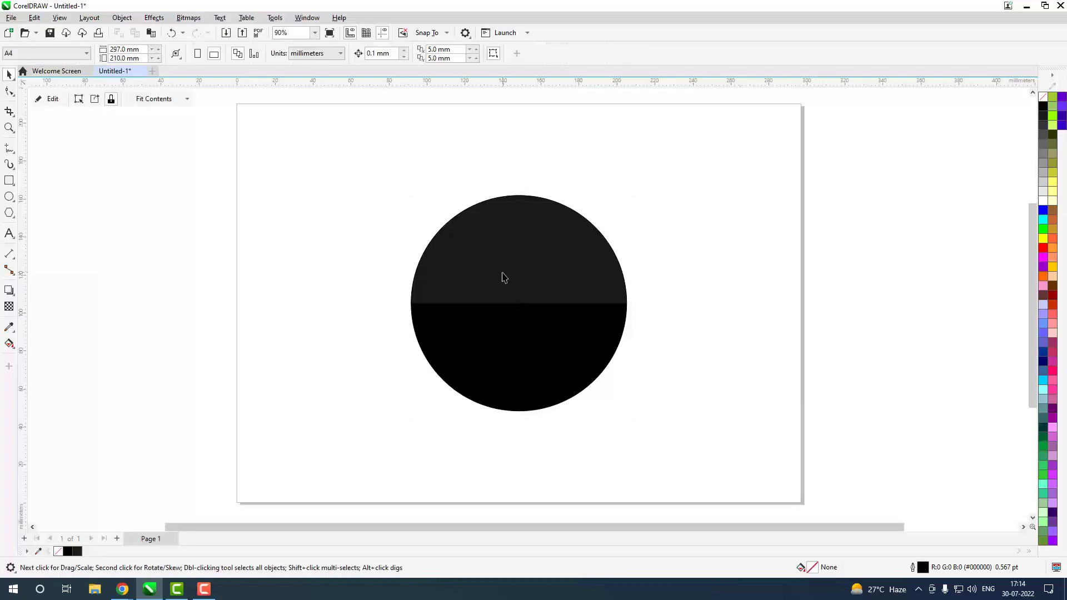
pyautogui.click(516, 286)
pyautogui.moveTo(635, 417); pyautogui.dragTo(652, 376)
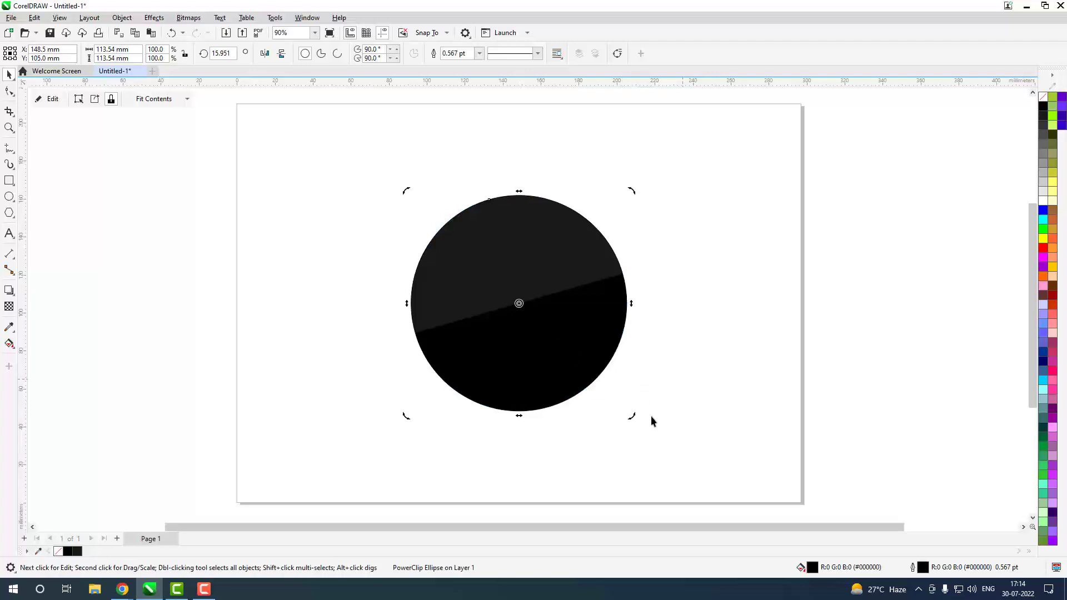
pyautogui.moveTo(632, 418); pyautogui.dragTo(618, 433)
pyautogui.click(688, 364)
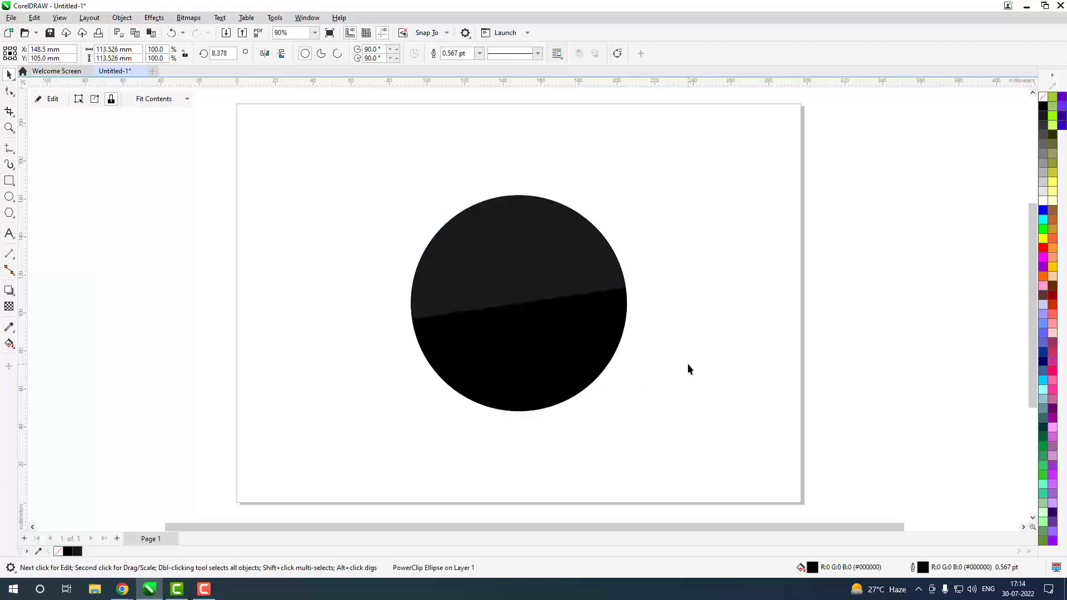
# Step: Add the artistic text "BIG SALE" on two lines beside the circle
pyautogui.click(9, 234)
pyautogui.click(305, 304)
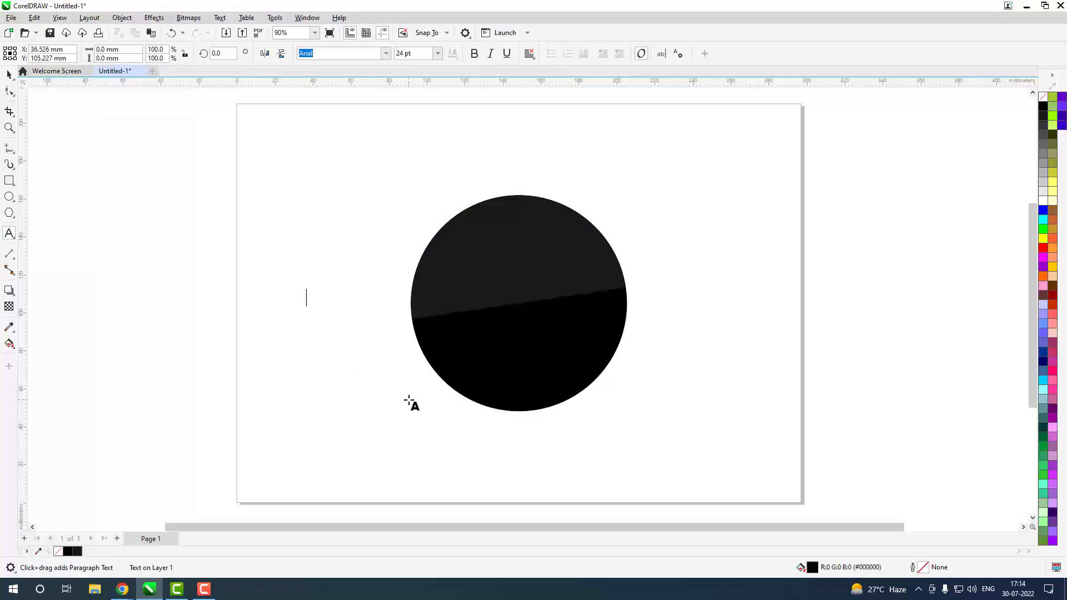
pyautogui.write('G')
pyautogui.press('BackSpace')
pyautogui.write('BIG')
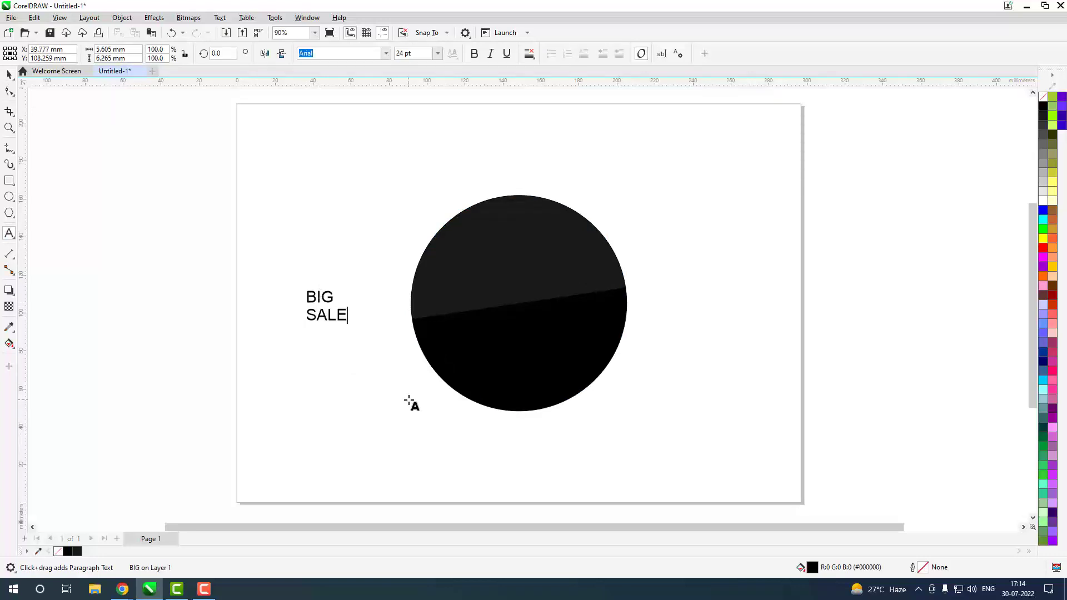
pyautogui.hotkey('ctrl', 'space')
# Step: Set the BIG SALE text in the Impact font and enlarge it to about 86 pt
pyautogui.click(385, 53)
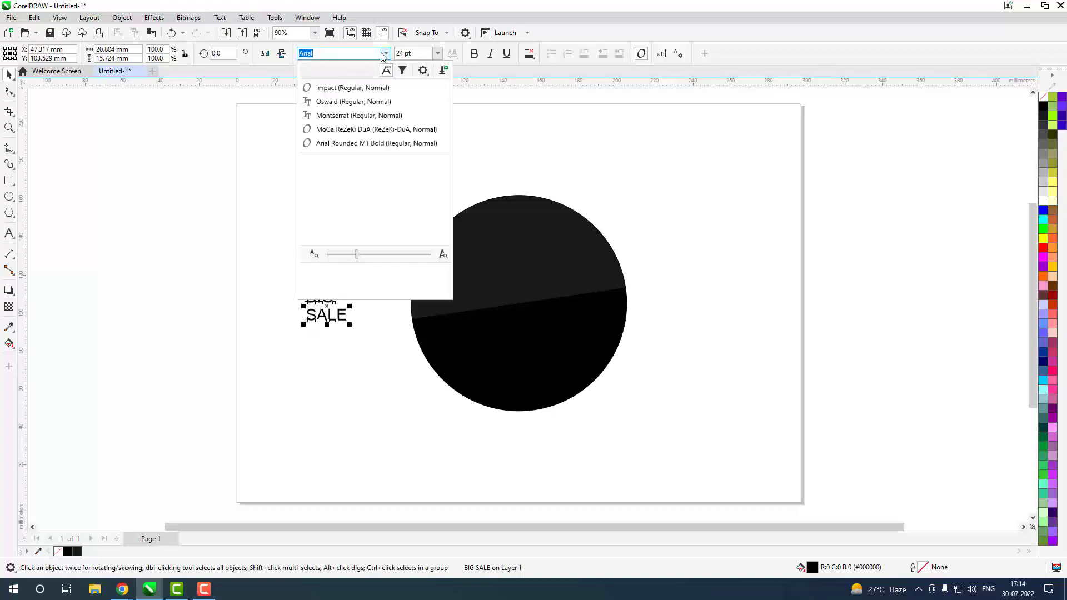
pyautogui.click(339, 88)
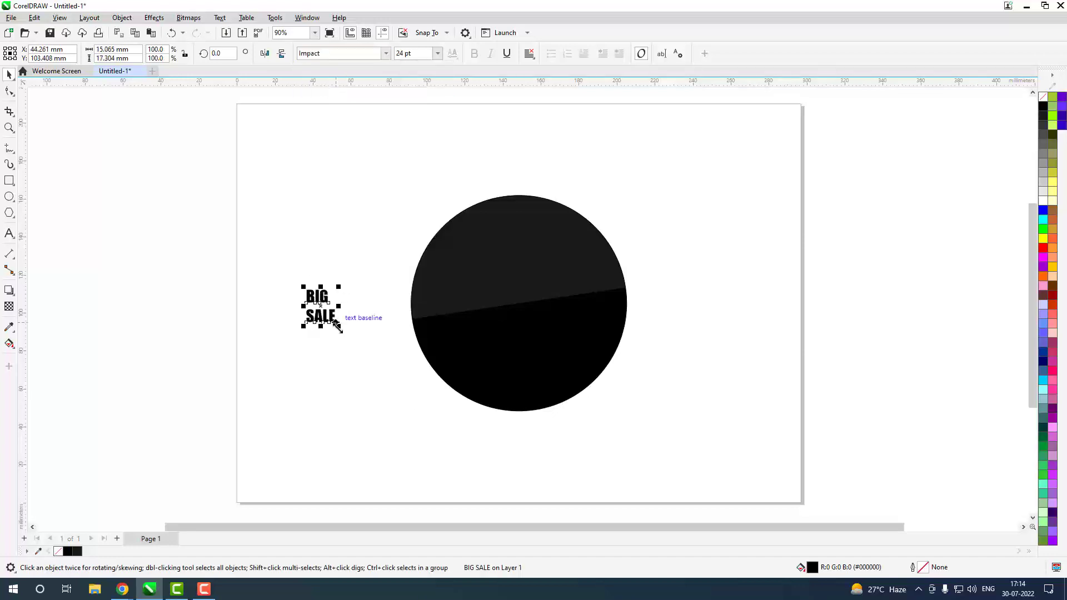
pyautogui.moveTo(337, 328); pyautogui.dragTo(413, 412)
# Step: Tighten the line spacing between BIG and SALE and set the text alignment to Center
pyautogui.press('F10')
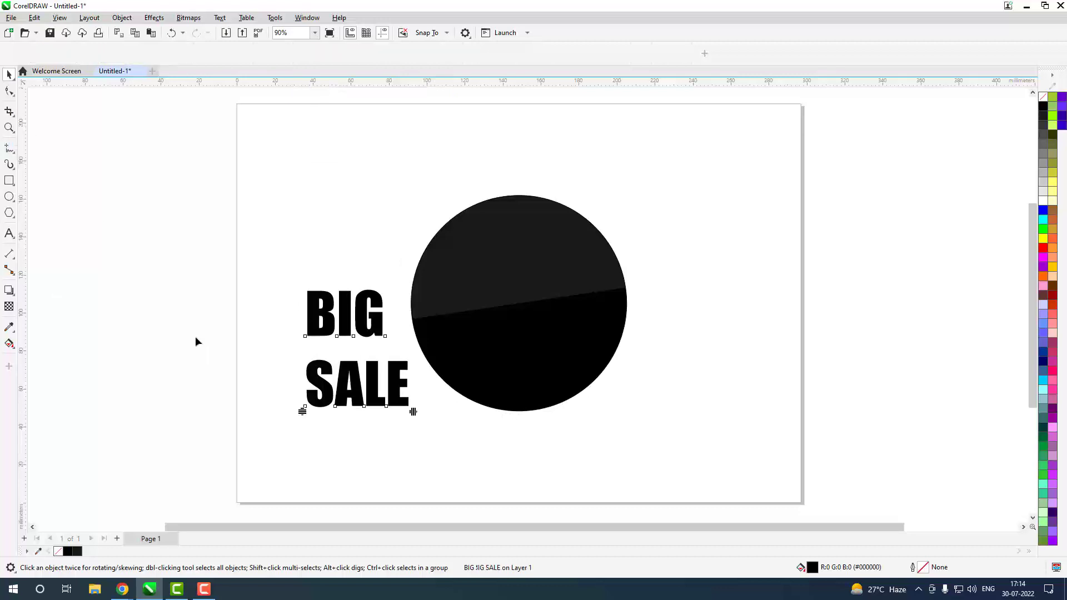
pyautogui.moveTo(303, 411); pyautogui.dragTo(303, 393)
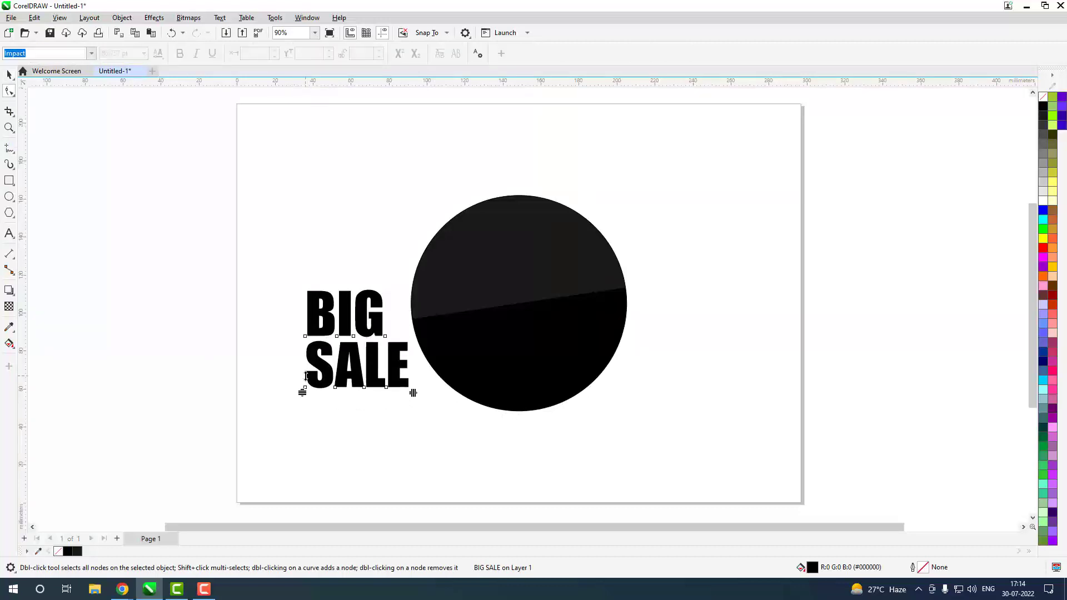
pyautogui.press('space')
pyautogui.click(529, 53)
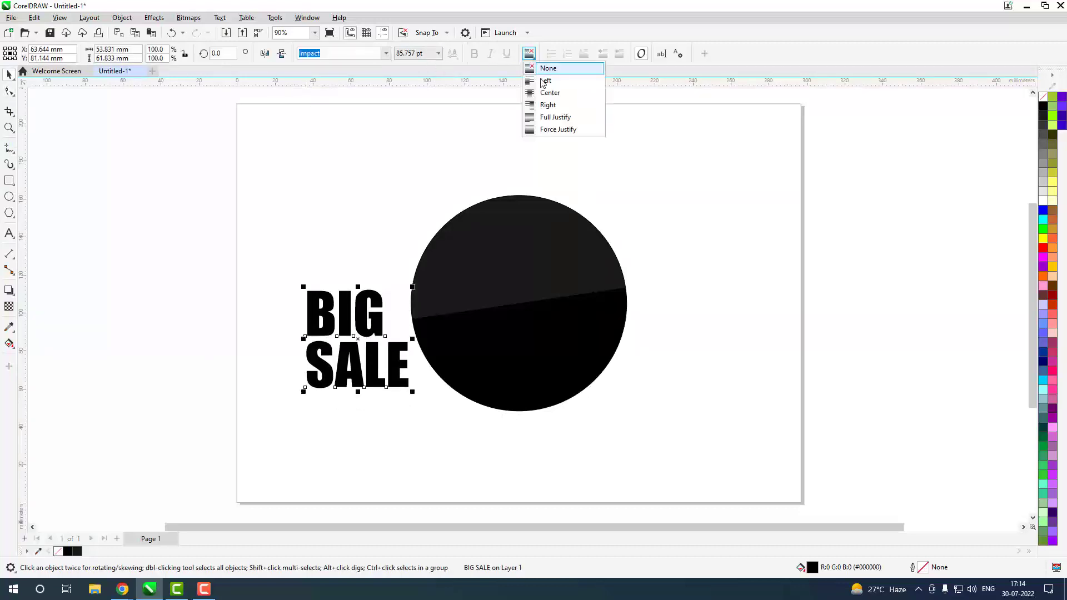
pyautogui.click(548, 90)
# Step: Centre the BIG SALE text on the circle and fill it with white
pyautogui.keyDown('shift'); pyautogui.click(512, 364); pyautogui.keyUp('shift')
pyautogui.press('e')
pyautogui.press('c')
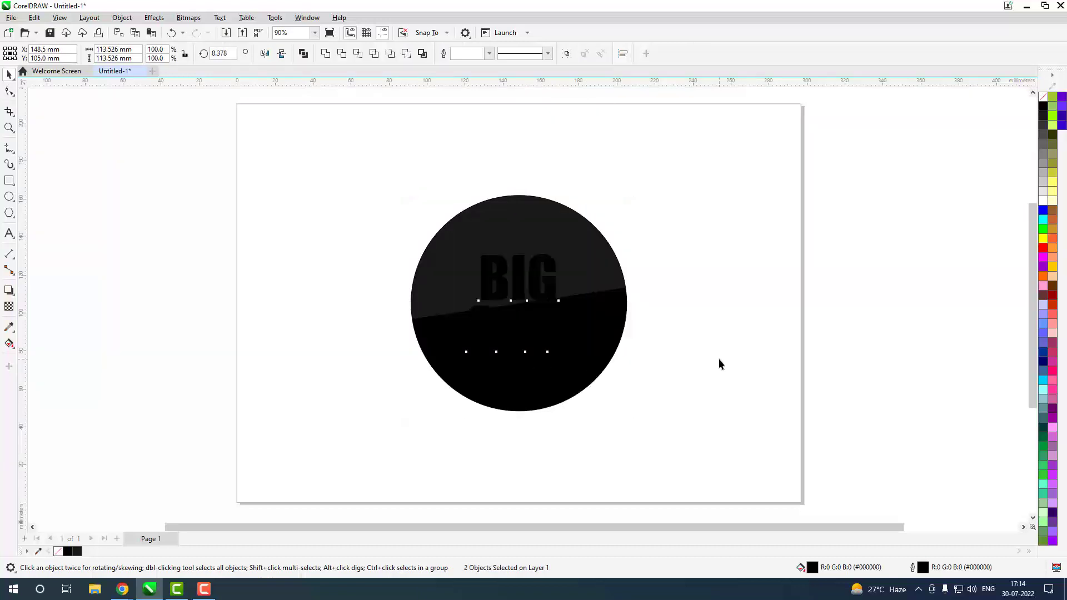
pyautogui.click(543, 297)
pyautogui.click(1043, 204)
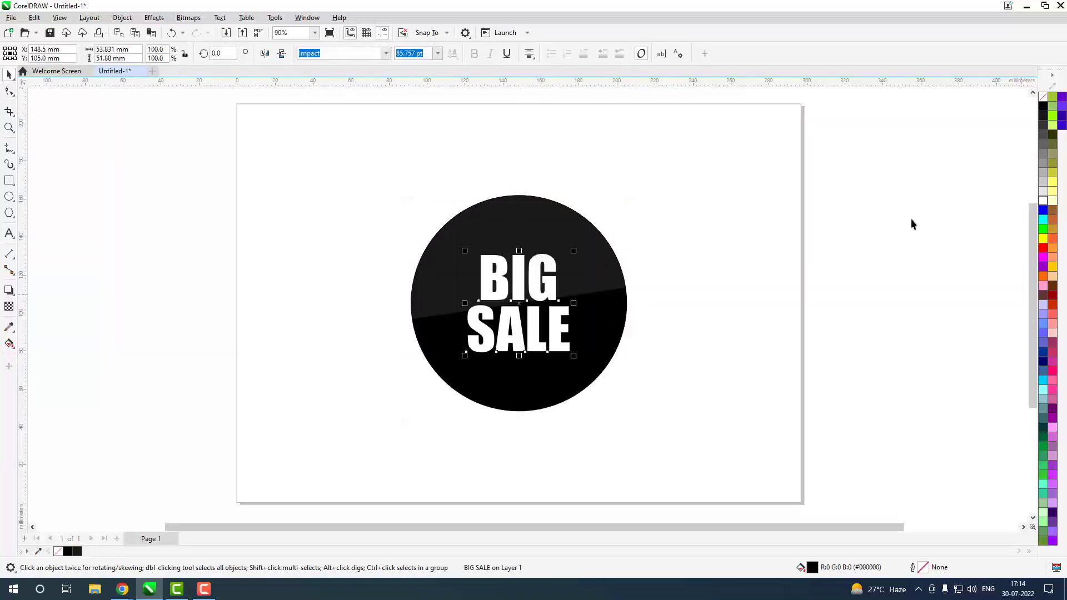
pyautogui.click(624, 385)
# Step: Enlarge the BIG SALE text from its centre to about 98 pt
pyautogui.click(557, 354)
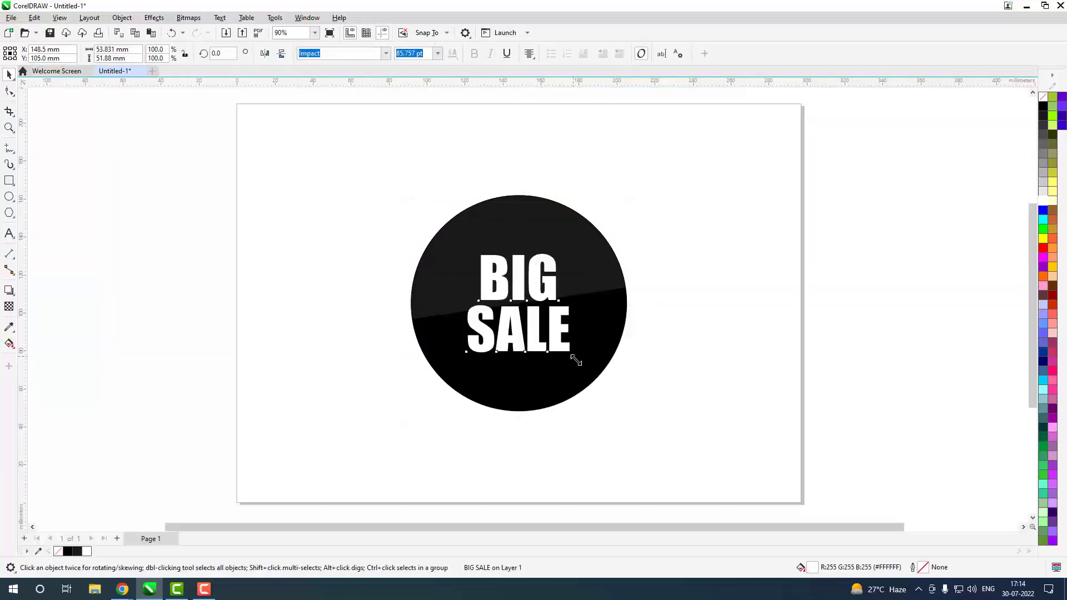
pyautogui.moveTo(574, 361); pyautogui.dragTo(581, 367)
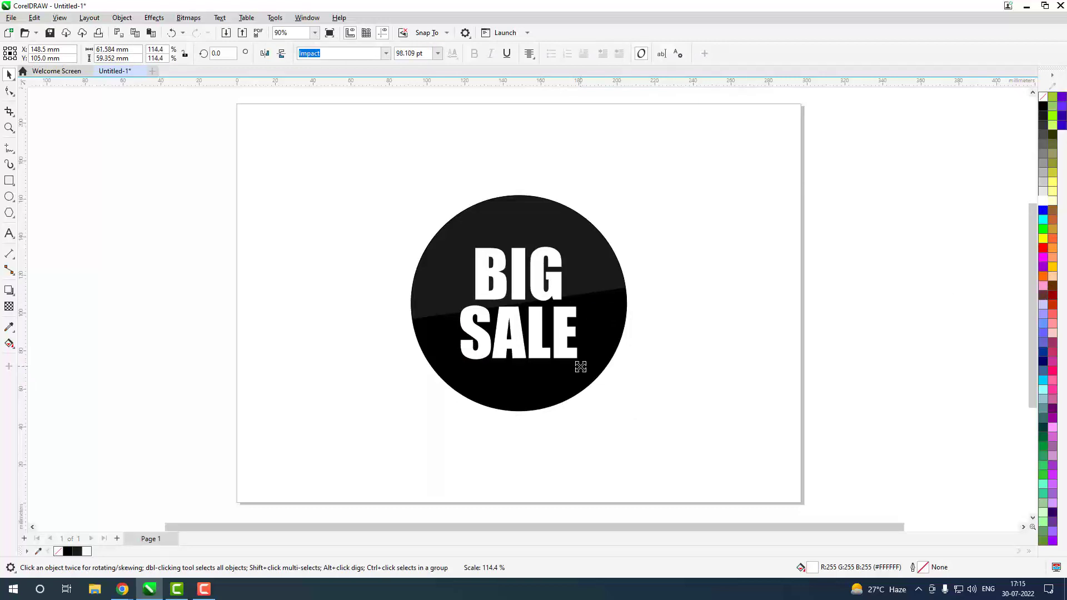
pyautogui.click(695, 426)
pyautogui.click(495, 393)
pyautogui.click(593, 424)
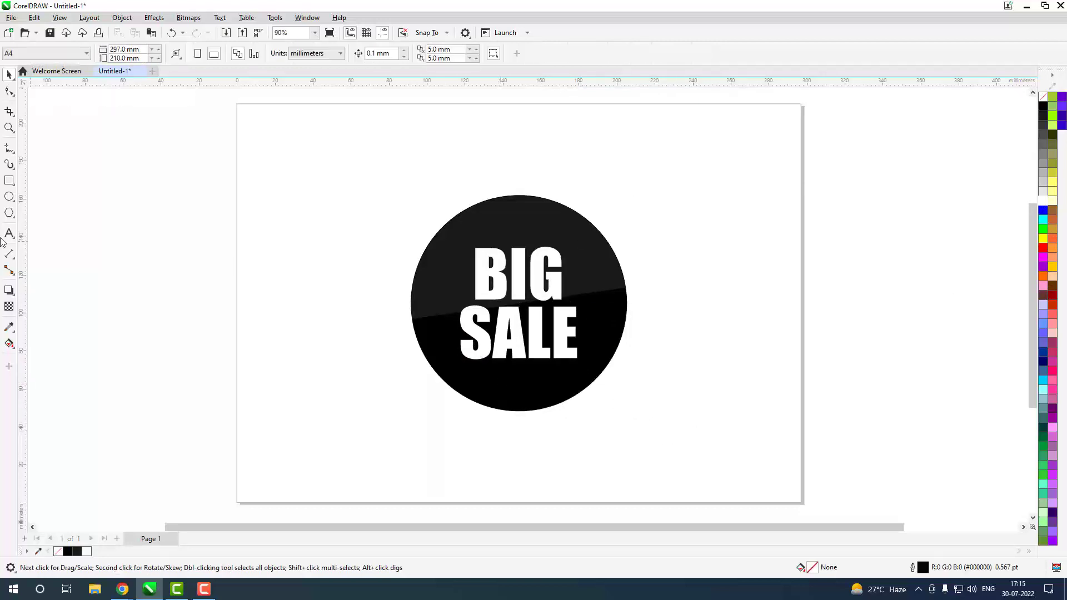
# Step: Draw a concentric circle about 105 mm in diameter inside the badge and give it a white 1.5 pt outline
pyautogui.click(9, 197)
pyautogui.moveTo(519, 303); pyautogui.dragTo(594, 403)
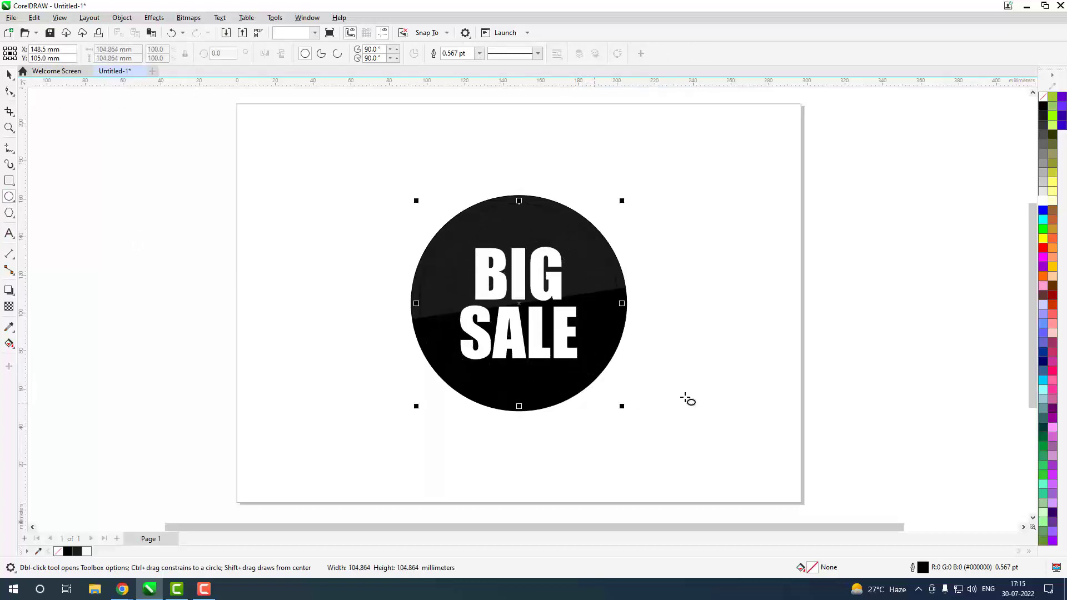
pyautogui.rightClick(1044, 201)
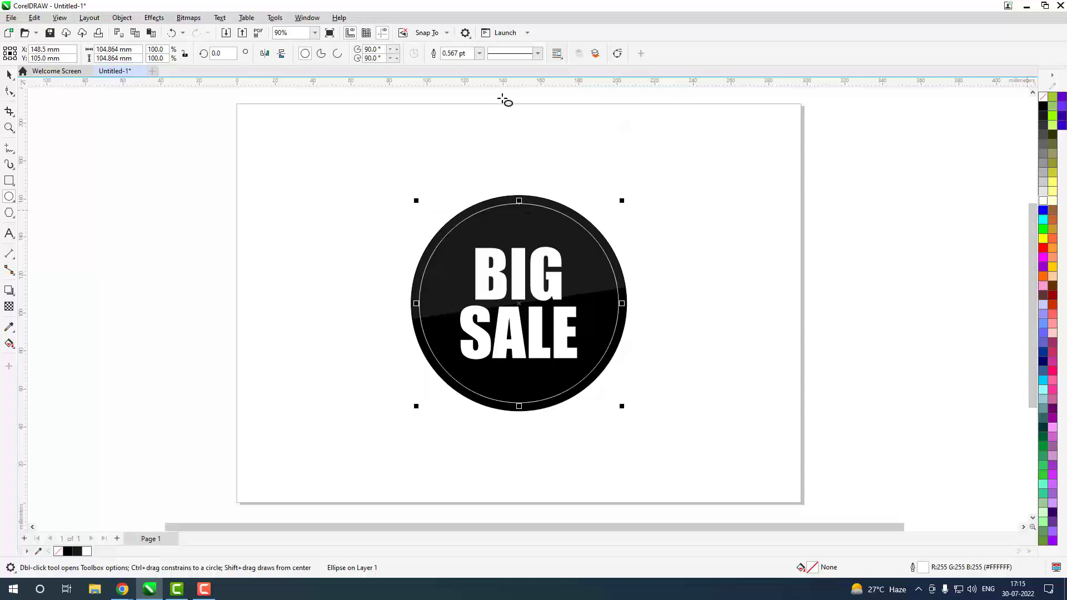
pyautogui.click(480, 53)
pyautogui.click(456, 107)
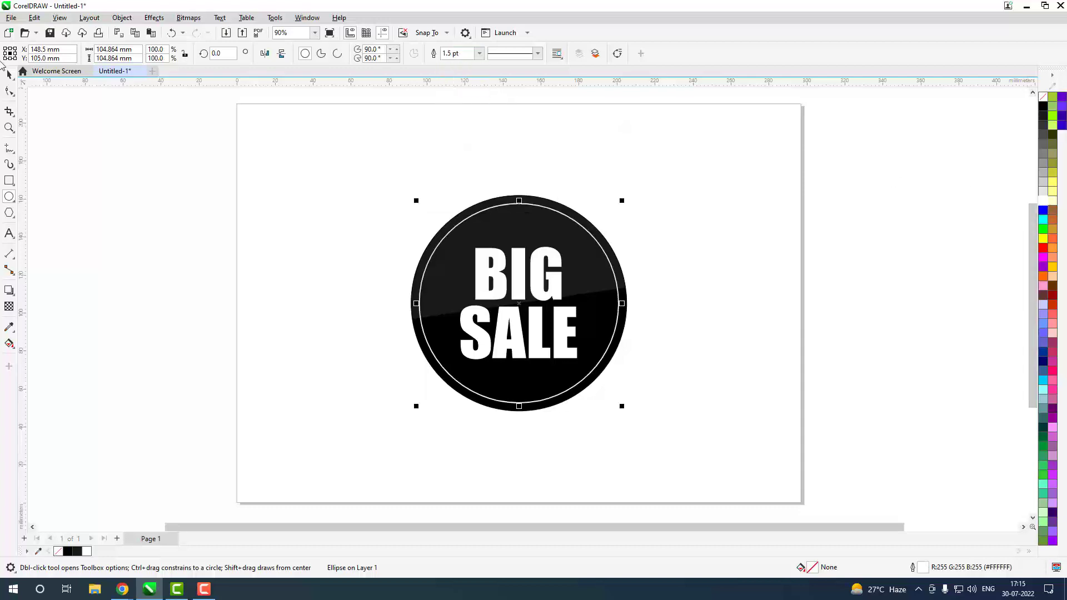
pyautogui.click(8, 74)
pyautogui.click(716, 369)
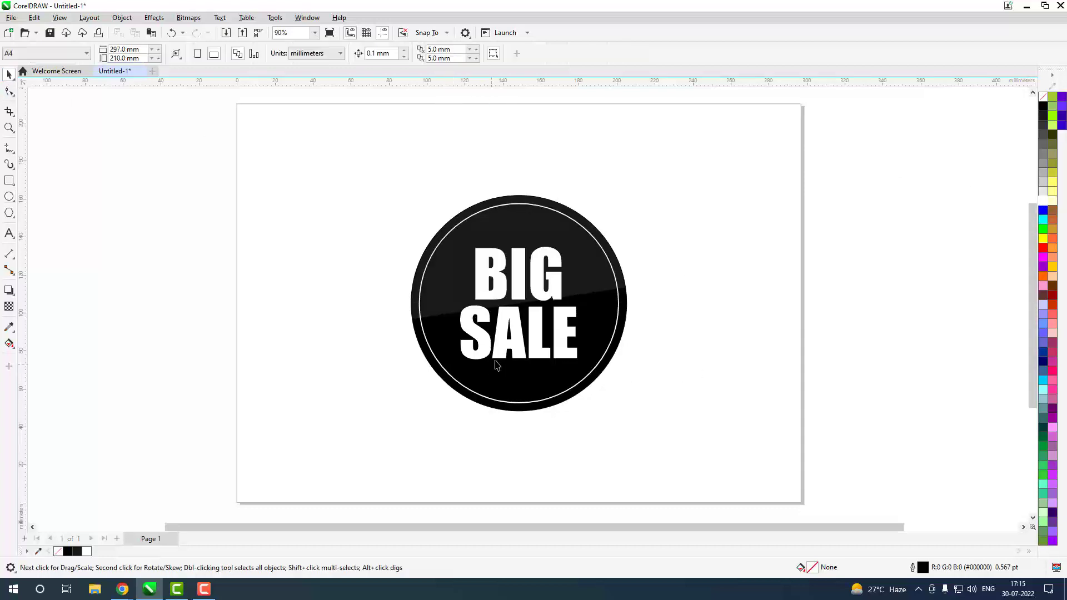
# Step: Skew the BIG SALE text vertically so its lines slope upward to the right, roughly following the badge's dividing line
pyautogui.click(534, 355)
pyautogui.click(673, 222)
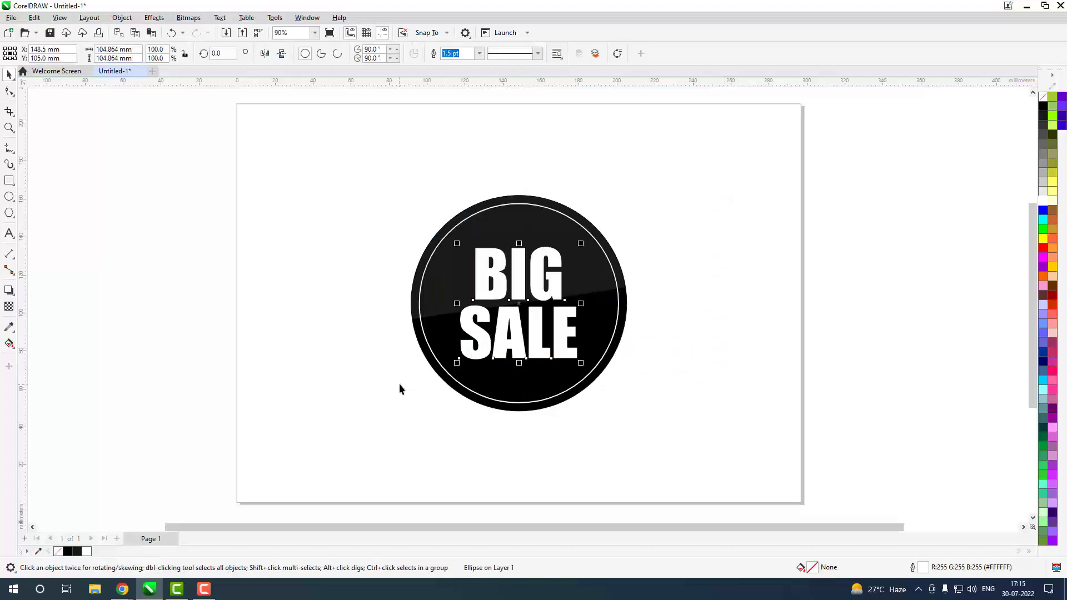
pyautogui.click(500, 339)
pyautogui.keyDown('shift'); pyautogui.click(511, 407); pyautogui.keyUp('shift')
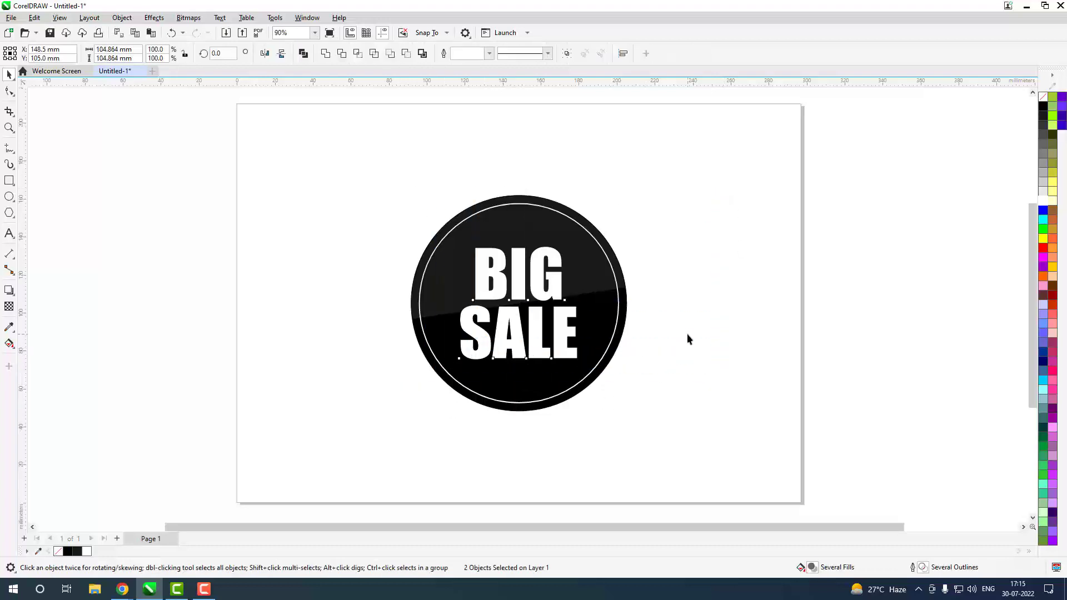
pyautogui.keyDown('shift'); pyautogui.click(564, 344); pyautogui.keyUp('shift')
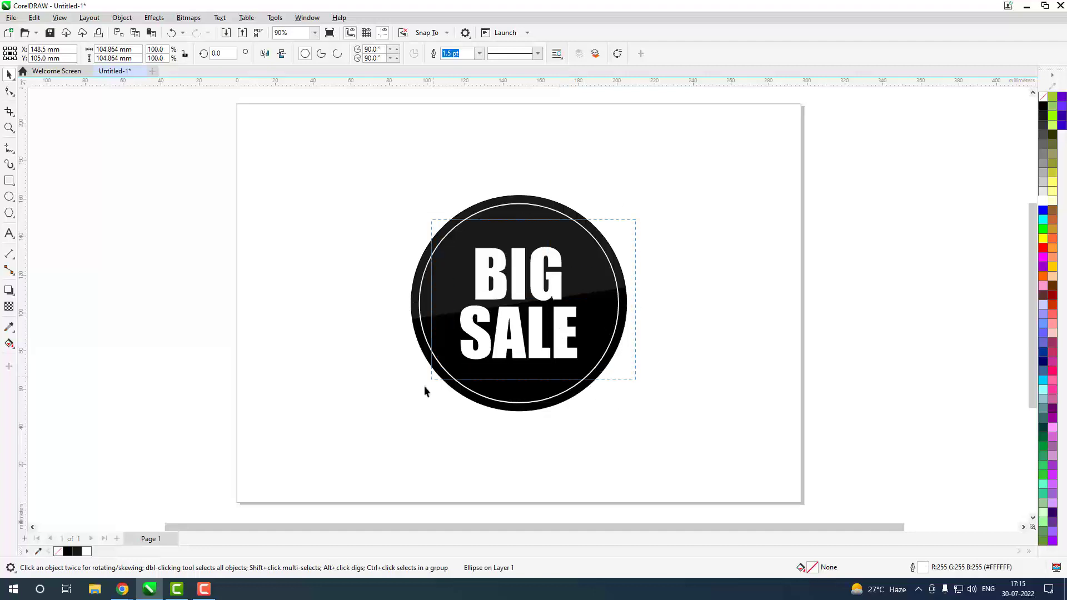
pyautogui.click(535, 309)
pyautogui.click(534, 309)
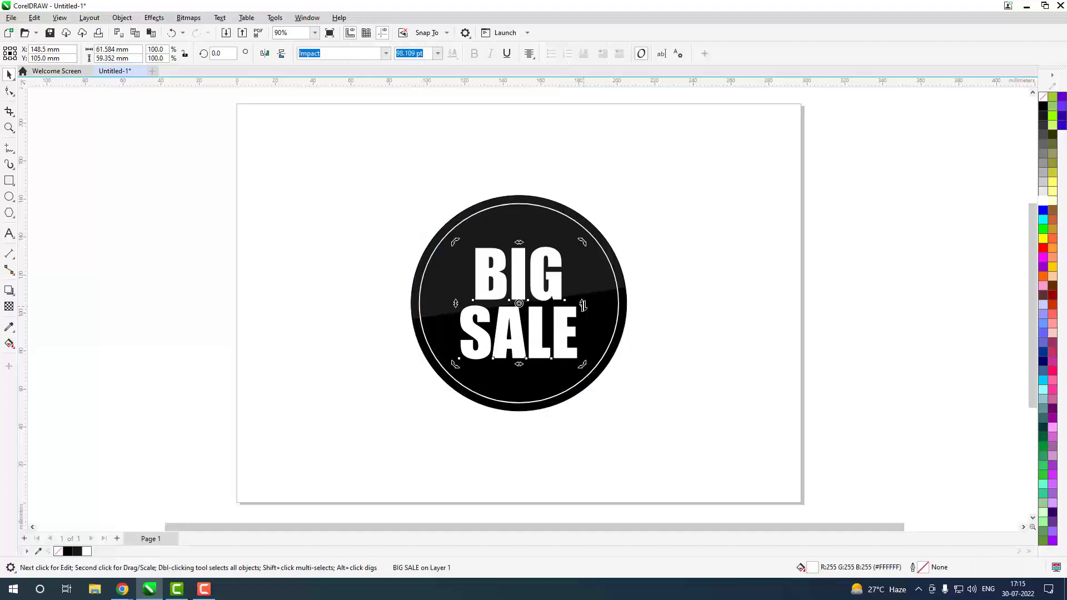
pyautogui.moveTo(583, 306); pyautogui.dragTo(585, 290)
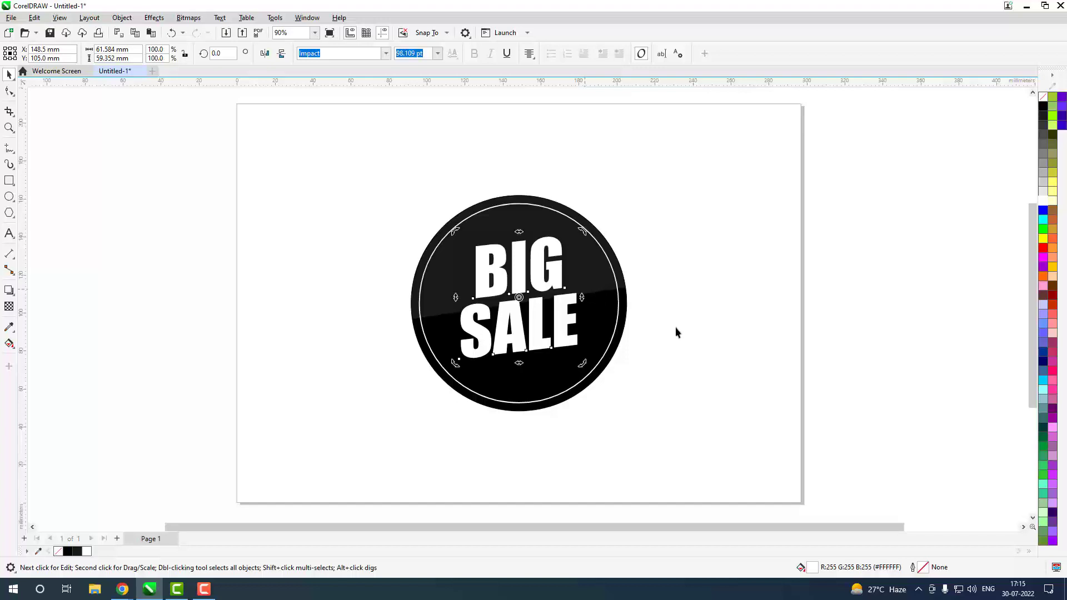
# Step: Centre the skewed BIG SALE text vertically within the white circle outline
pyautogui.click(552, 333)
pyautogui.moveTo(669, 183); pyautogui.dragTo(439, 411)
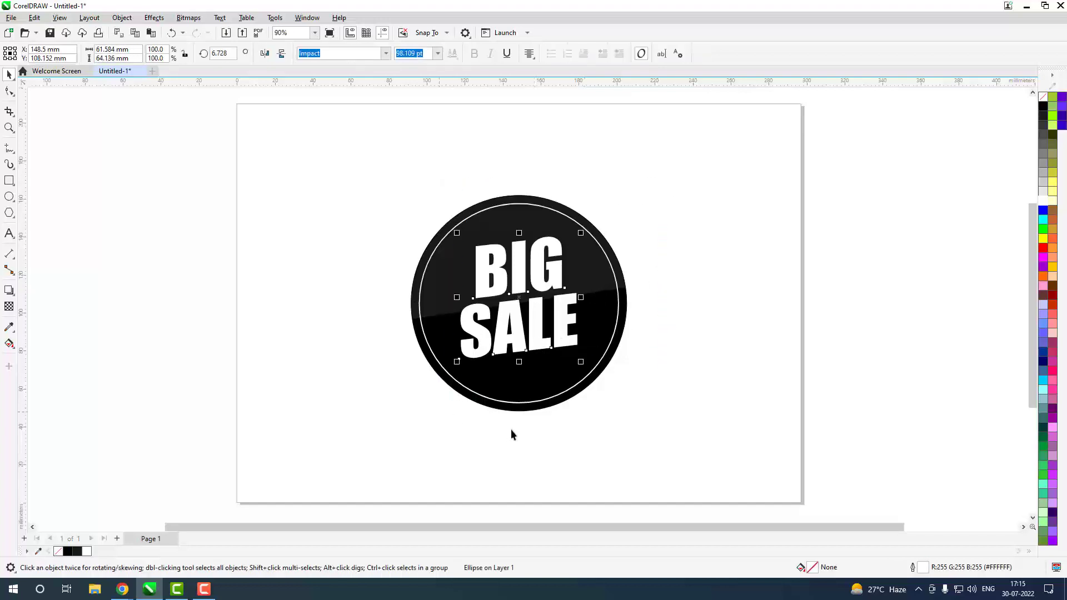
pyautogui.press('z')
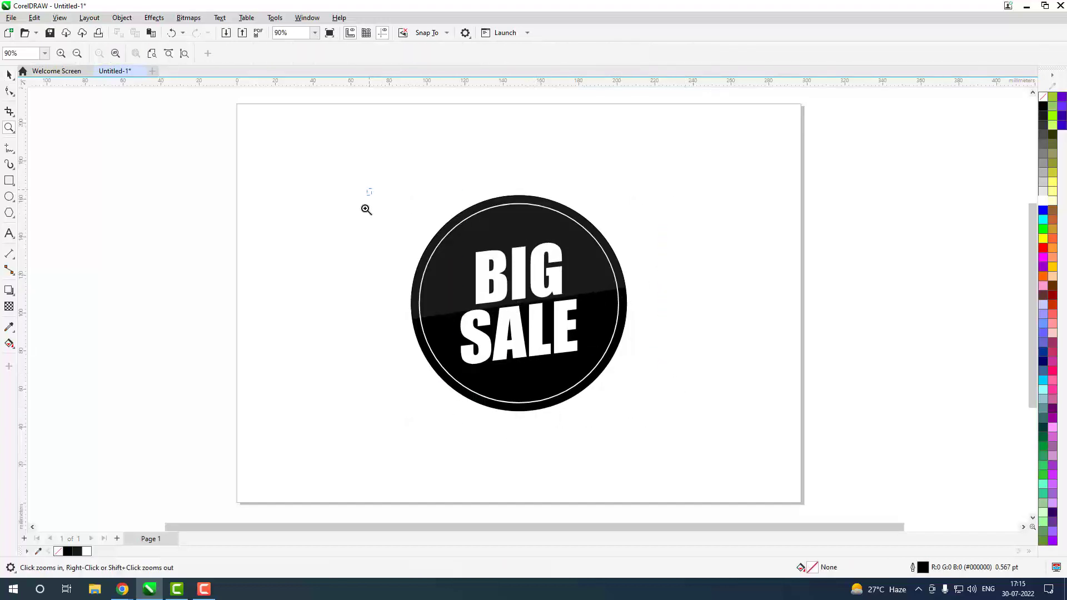
# Step: Draw a rectangle about 122 × 12 mm across the badge's upper part and fill it red without an outline
pyautogui.moveTo(368, 190); pyautogui.dragTo(743, 438)
pyautogui.rightClick(734, 339)
pyautogui.press('space')
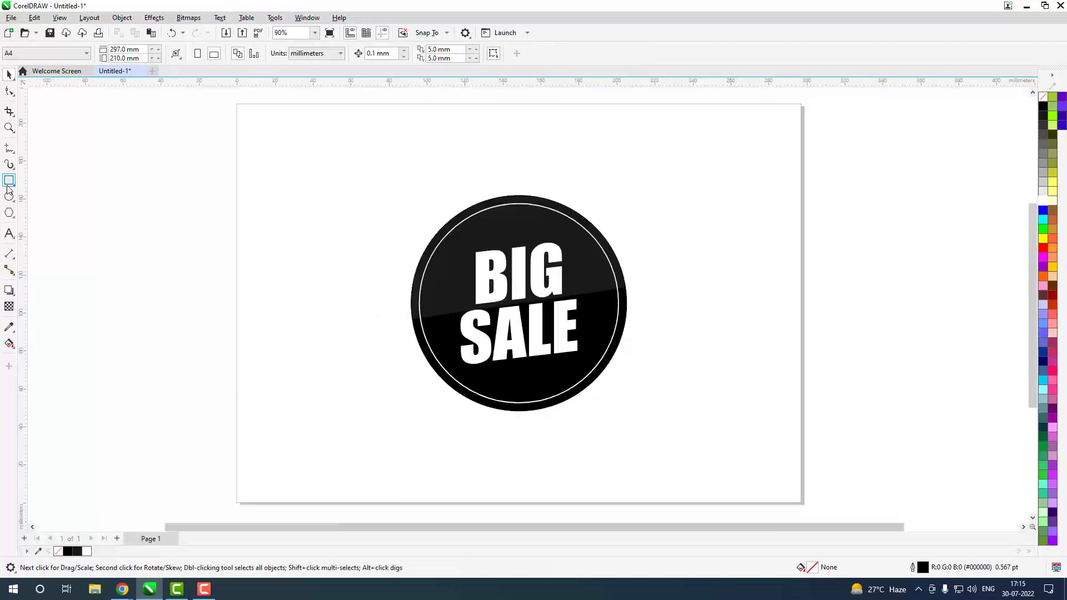
pyautogui.press('F6')
pyautogui.moveTo(395, 217); pyautogui.dragTo(628, 240)
pyautogui.press('space')
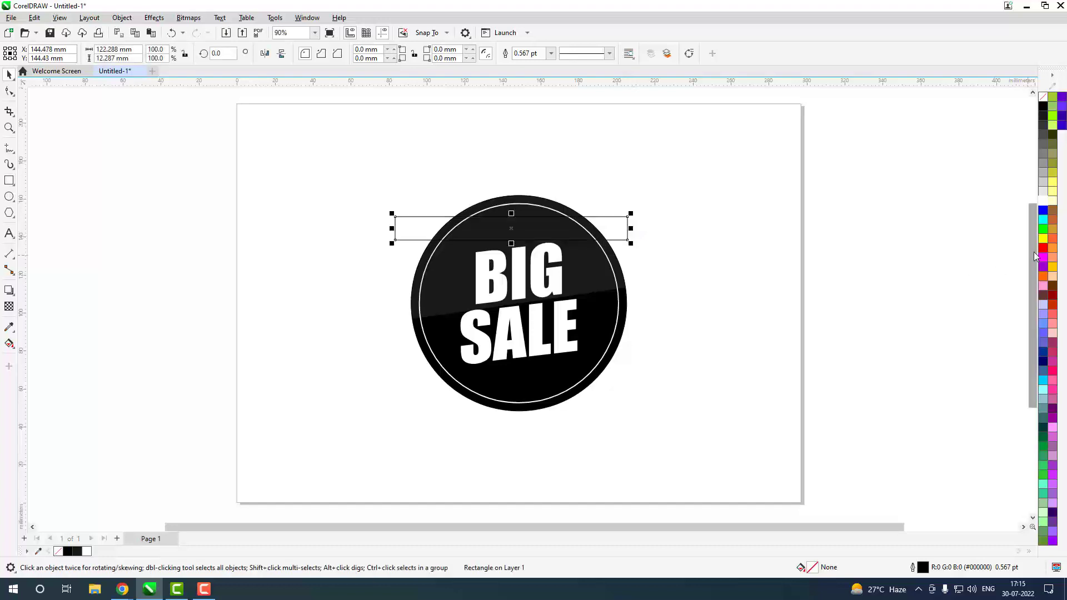
pyautogui.click(1043, 248)
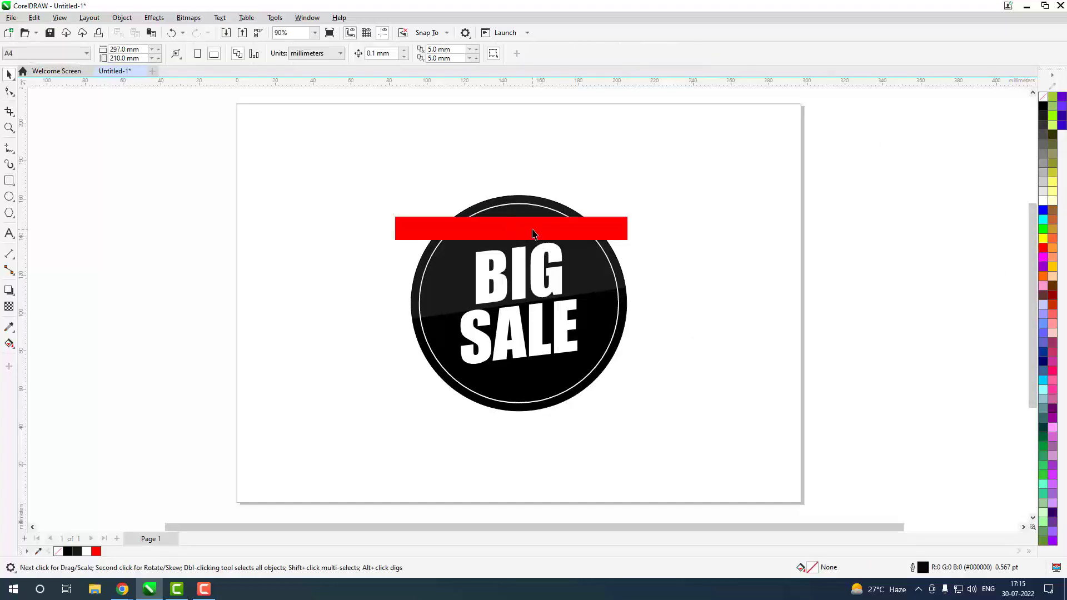
# Step: Skew the red bar vertically about 5.5° so it slopes upward to the right, and position it across the badge above BIG
pyautogui.moveTo(531, 229); pyautogui.dragTo(538, 228)
pyautogui.click(559, 232)
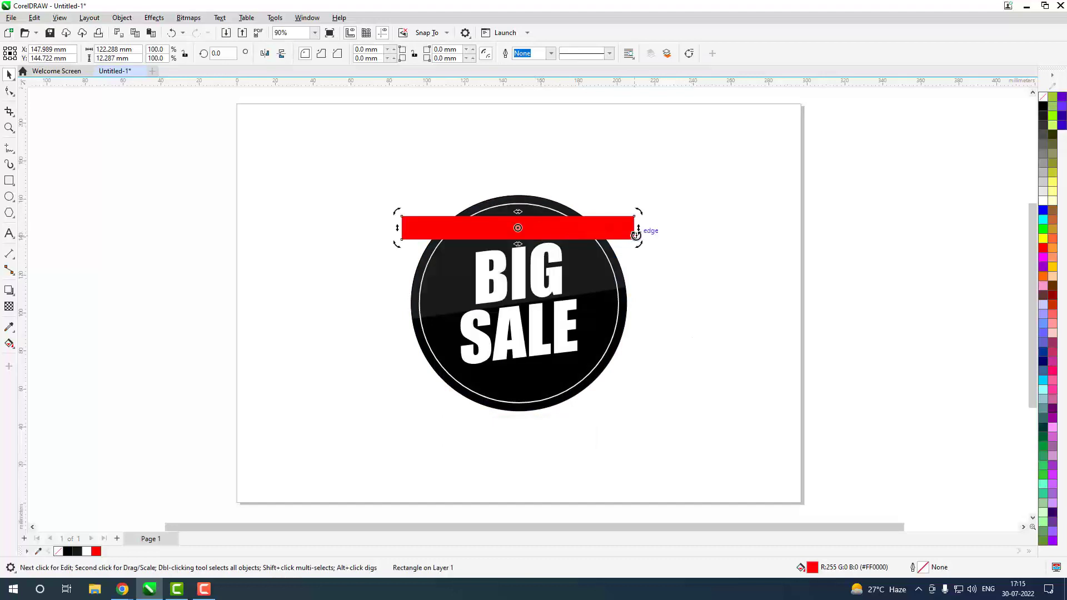
pyautogui.moveTo(638, 230); pyautogui.dragTo(634, 205)
pyautogui.press('Escape')
pyautogui.moveTo(495, 219)
pyautogui.mouseDown()
pyautogui.moveTo(495, 237)
pyautogui.moveTo(492, 224)
pyautogui.mouseUp()
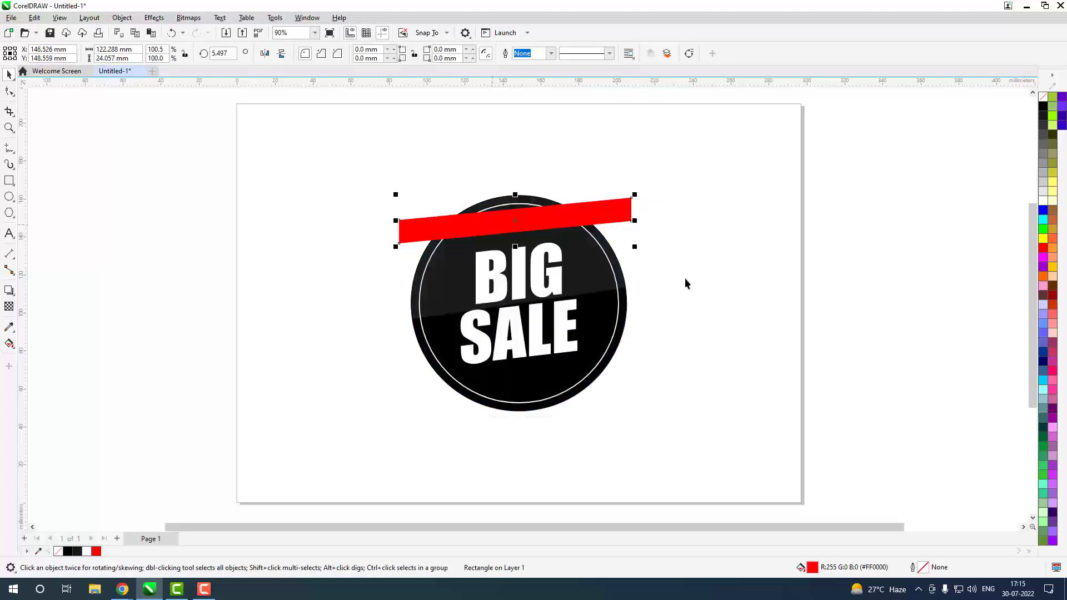
pyautogui.press('Escape')
pyautogui.moveTo(594, 220)
pyautogui.mouseDown()
pyautogui.moveTo(569, 220)
pyautogui.moveTo(583, 222)
pyautogui.mouseUp()
pyautogui.click(652, 254)
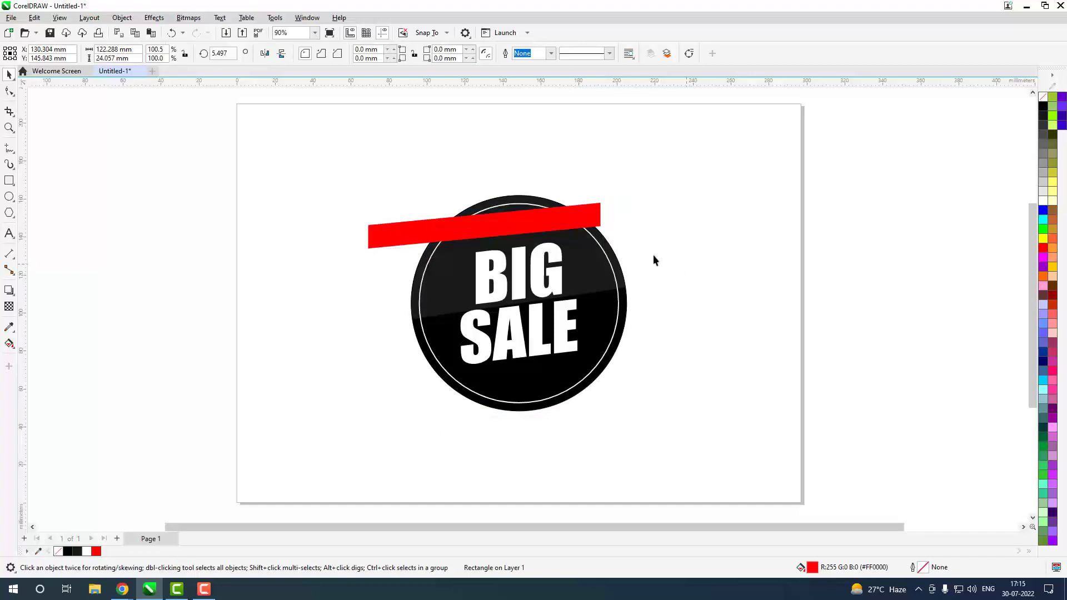
# Step: Place a copy of the slanted red bar across the badge's lower part, below SALE
pyautogui.click(479, 233)
pyautogui.moveTo(448, 226); pyautogui.dragTo(490, 378)
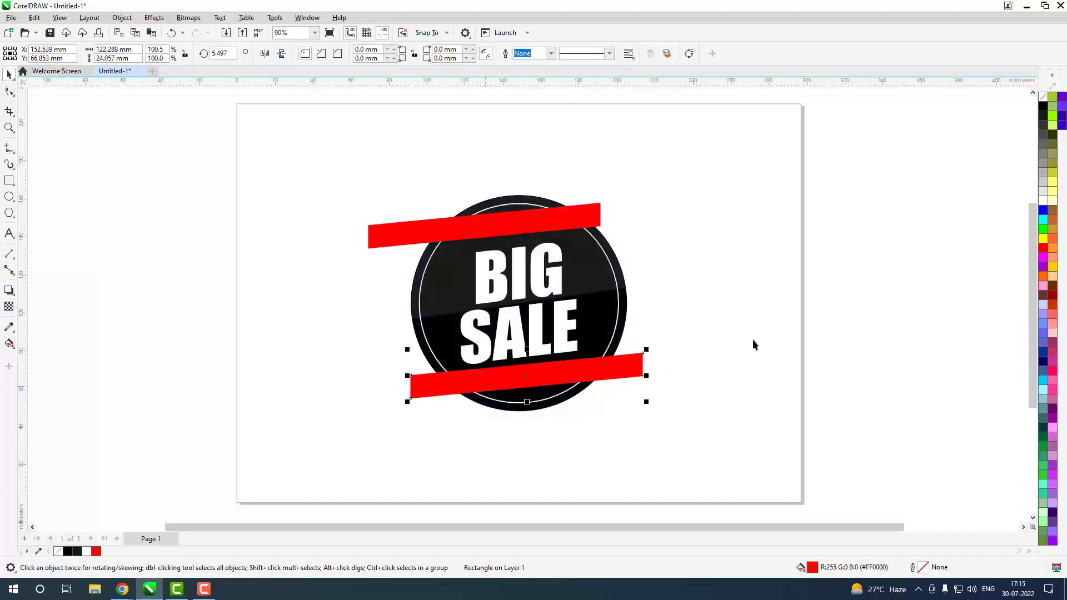
pyautogui.click(753, 341)
# Step: Convert the upper red bar to curves and move its end nodes so both ends sit near the badge's edges
pyautogui.click(432, 232)
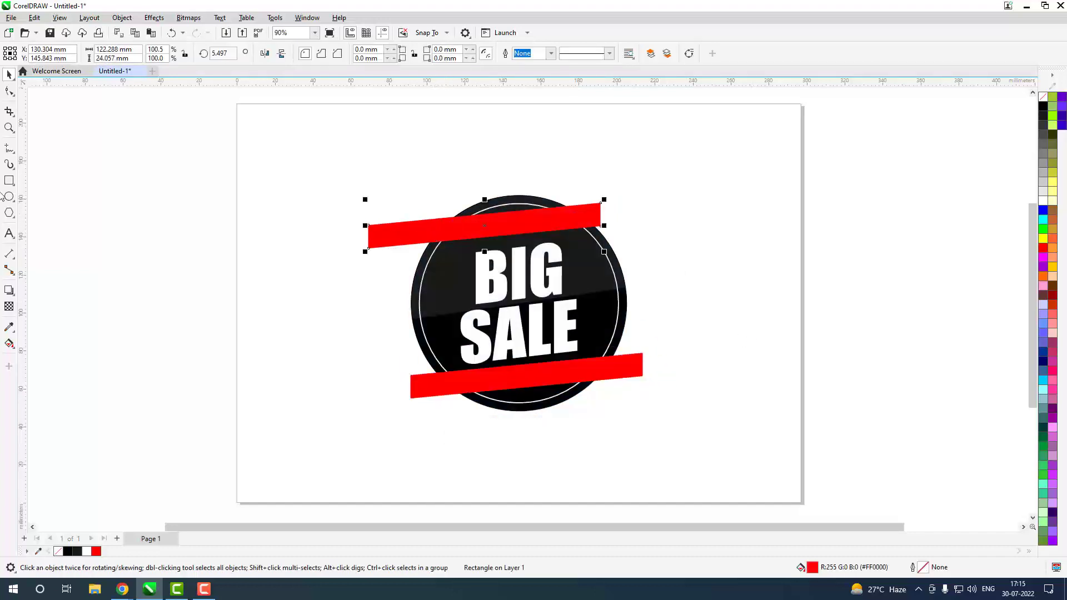
pyautogui.click(121, 18)
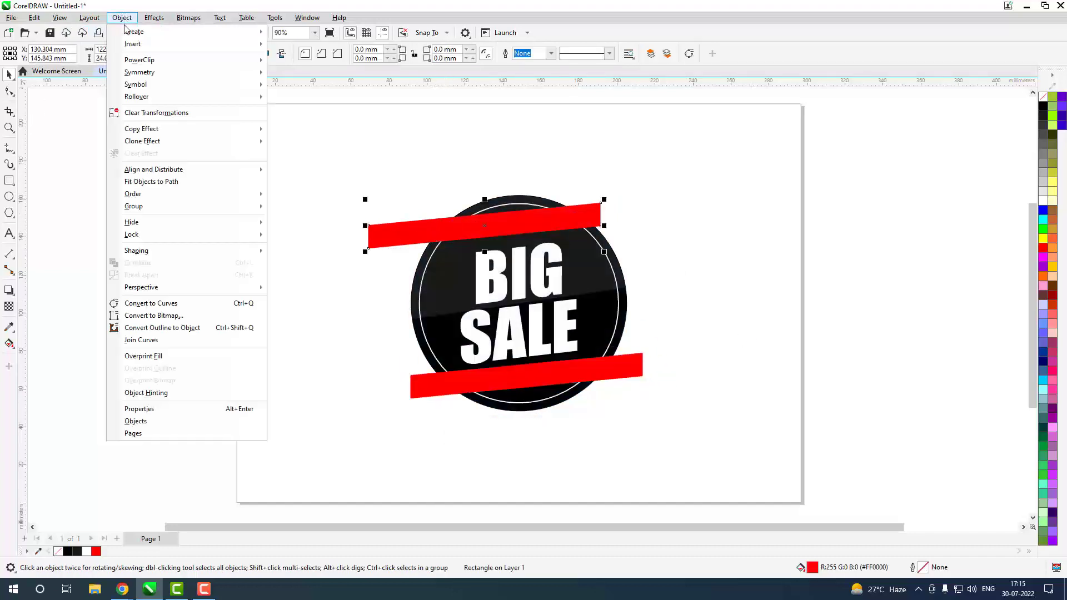
pyautogui.click(149, 303)
pyautogui.press('F10')
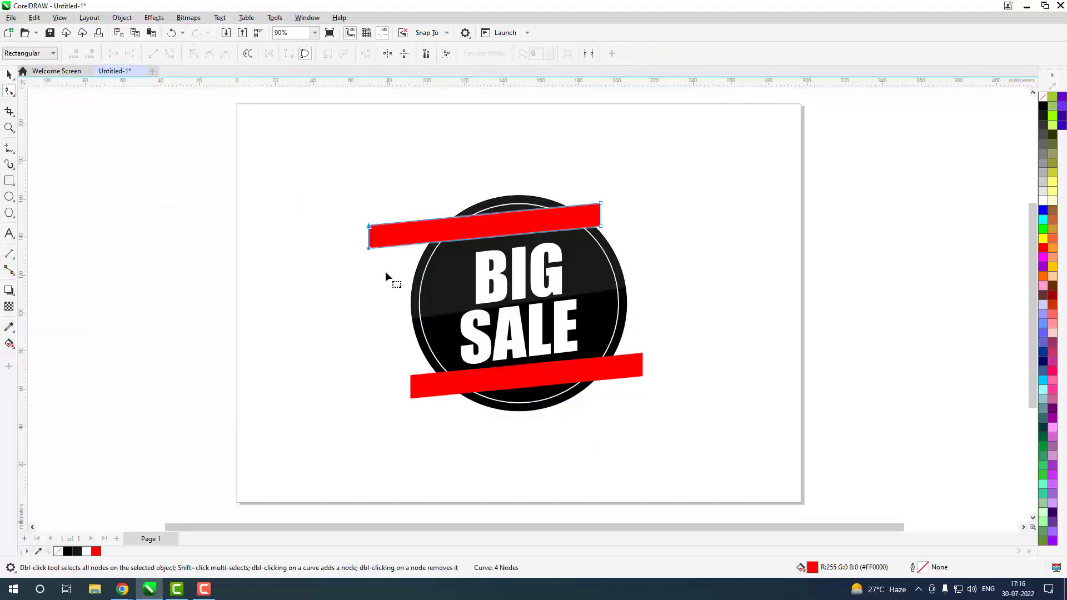
pyautogui.moveTo(369, 247); pyautogui.dragTo(414, 244)
pyautogui.moveTo(683, 165); pyautogui.dragTo(609, 225)
# Step: Pull the upper bar's right end nodes slightly inward so the bar is about 100 mm wide
pyautogui.press('z')
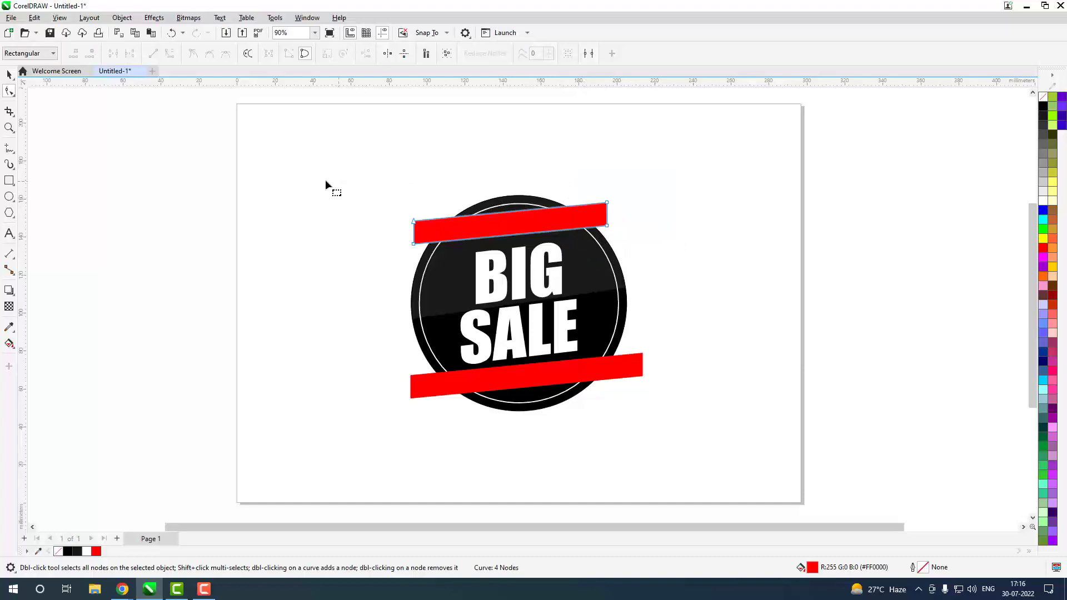
pyautogui.moveTo(305, 172); pyautogui.dragTo(707, 279)
pyautogui.click(9, 74)
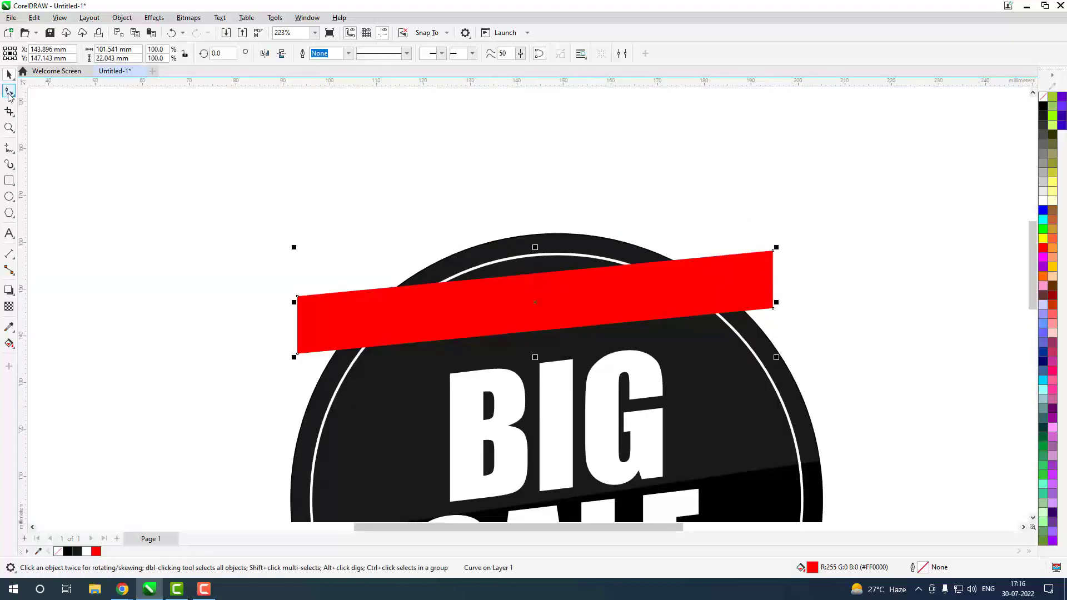
pyautogui.click(9, 92)
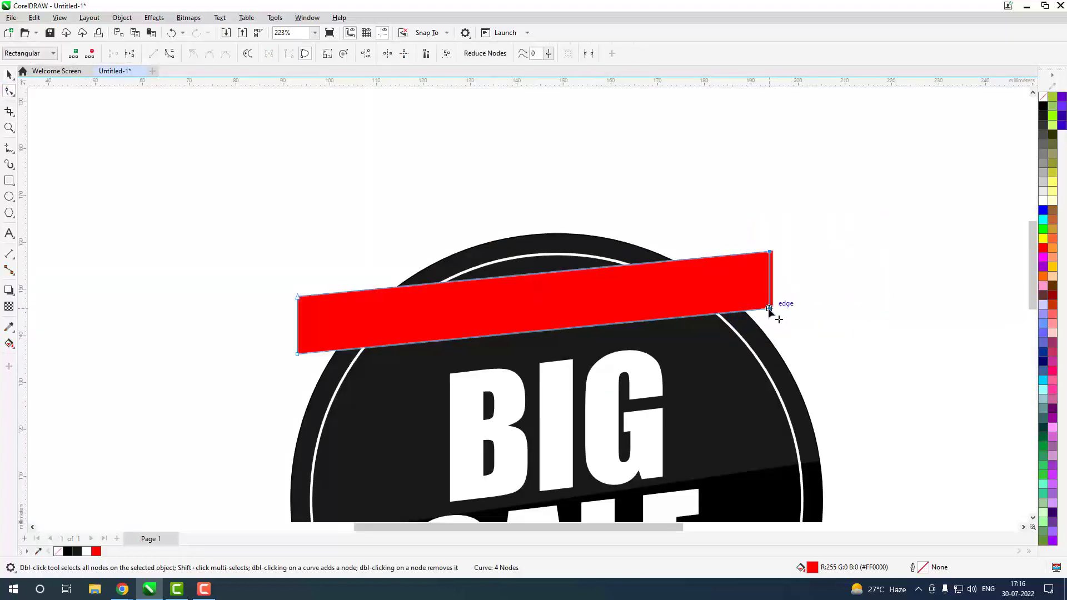
pyautogui.moveTo(774, 309); pyautogui.dragTo(766, 310)
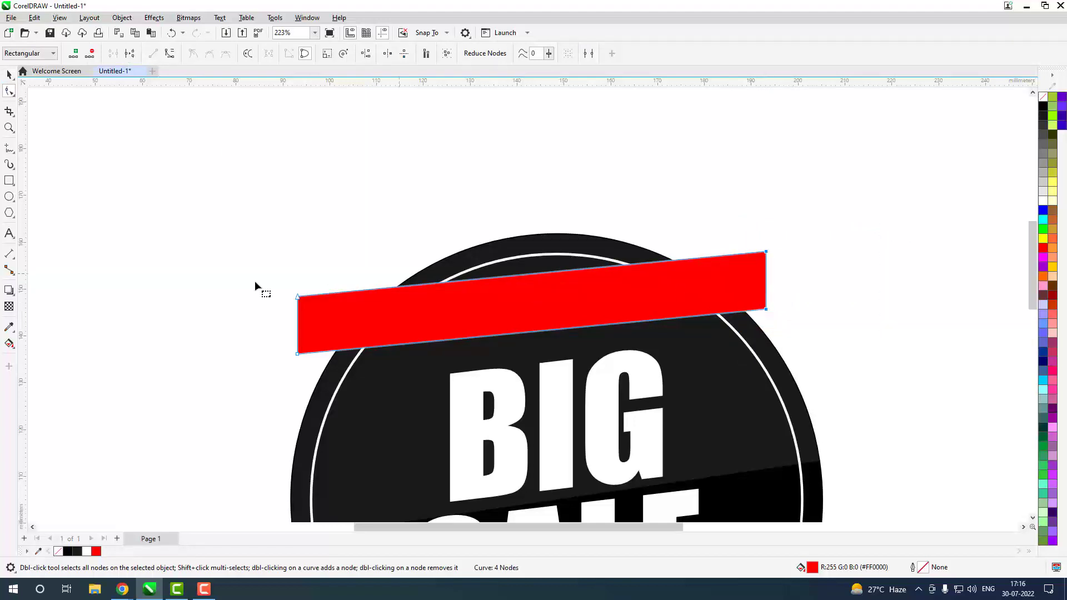
pyautogui.press('space')
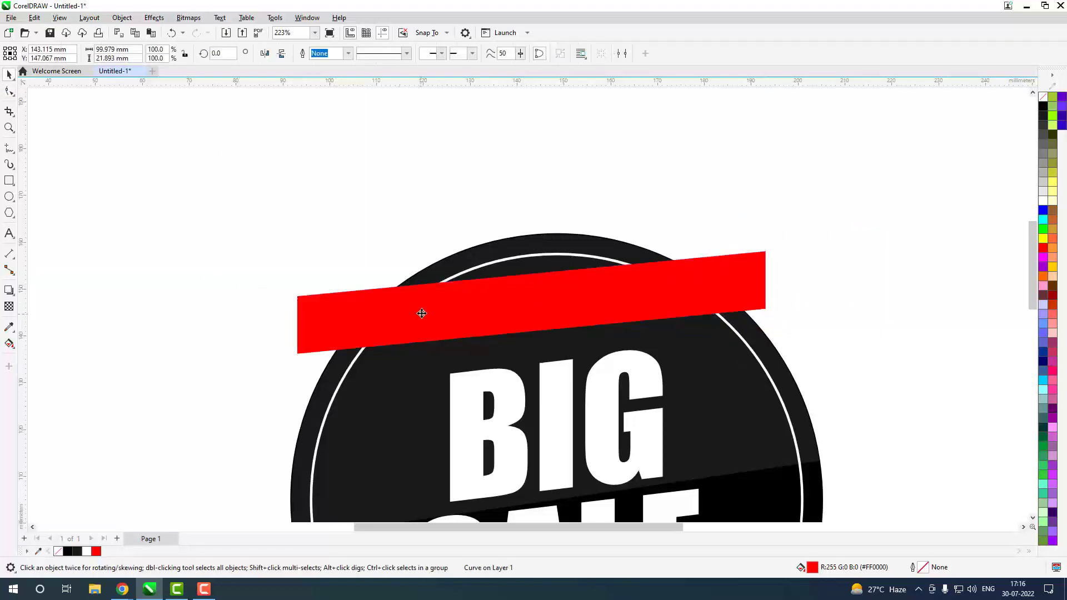
# Step: Duplicate the upper red bar slightly above itself, fill the copy light grey (RGB 204, 204, 204) and send it behind the badge
pyautogui.moveTo(422, 310); pyautogui.dragTo(425, 246)
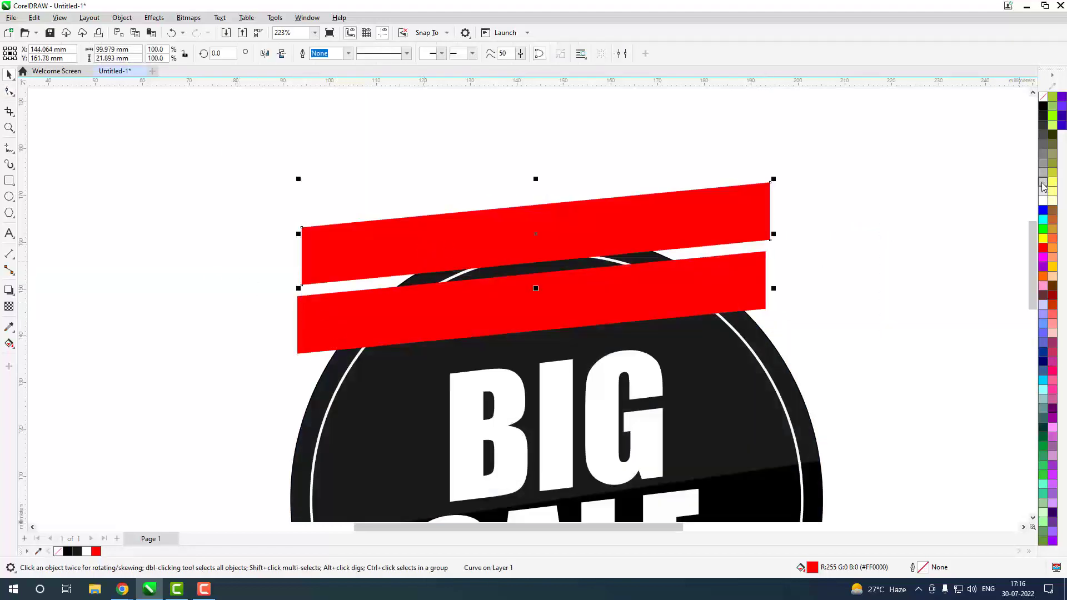
pyautogui.click(1044, 187)
pyautogui.moveTo(367, 261); pyautogui.dragTo(529, 279)
pyautogui.hotkey('shift', 'pagedown')
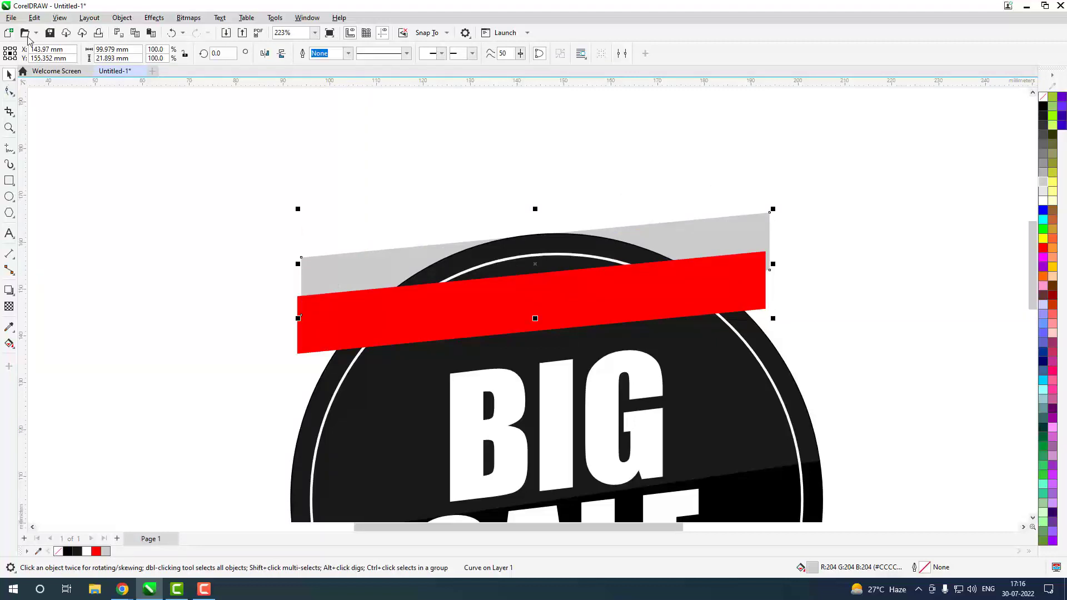
# Step: Reshape the grey bar into a ribbon tail: match its left corners to the red bar's, angle it upward and notch its right end
pyautogui.click(9, 91)
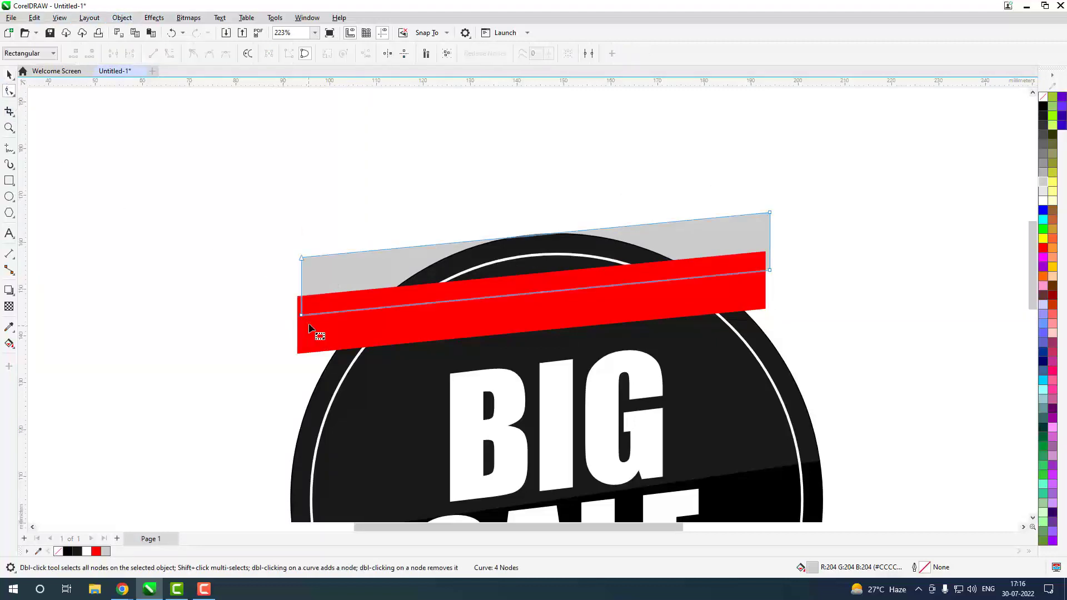
pyautogui.moveTo(302, 315); pyautogui.dragTo(299, 354)
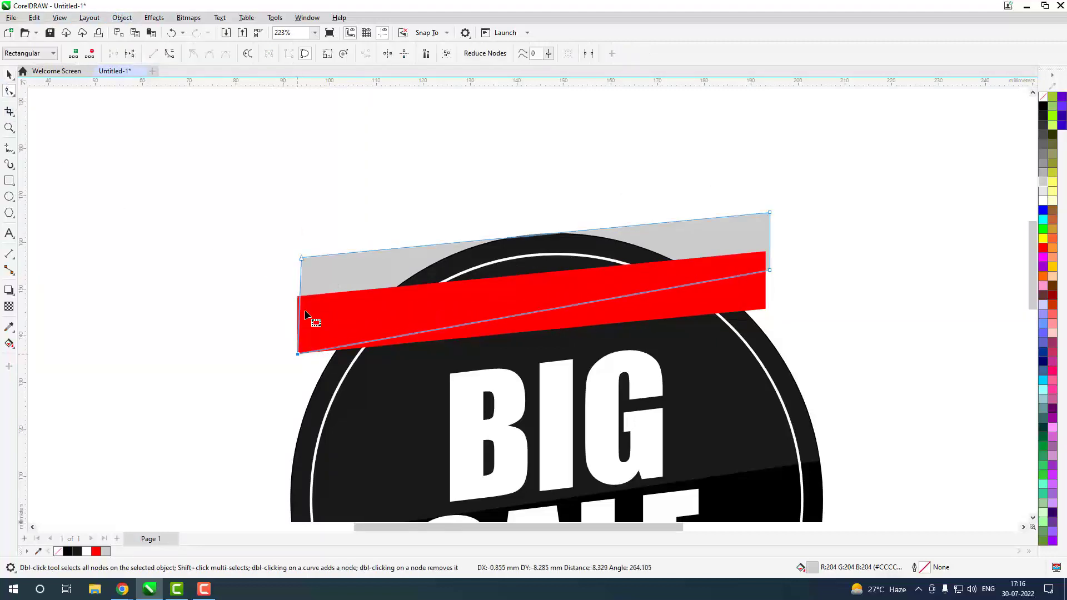
pyautogui.moveTo(302, 260); pyautogui.dragTo(298, 296)
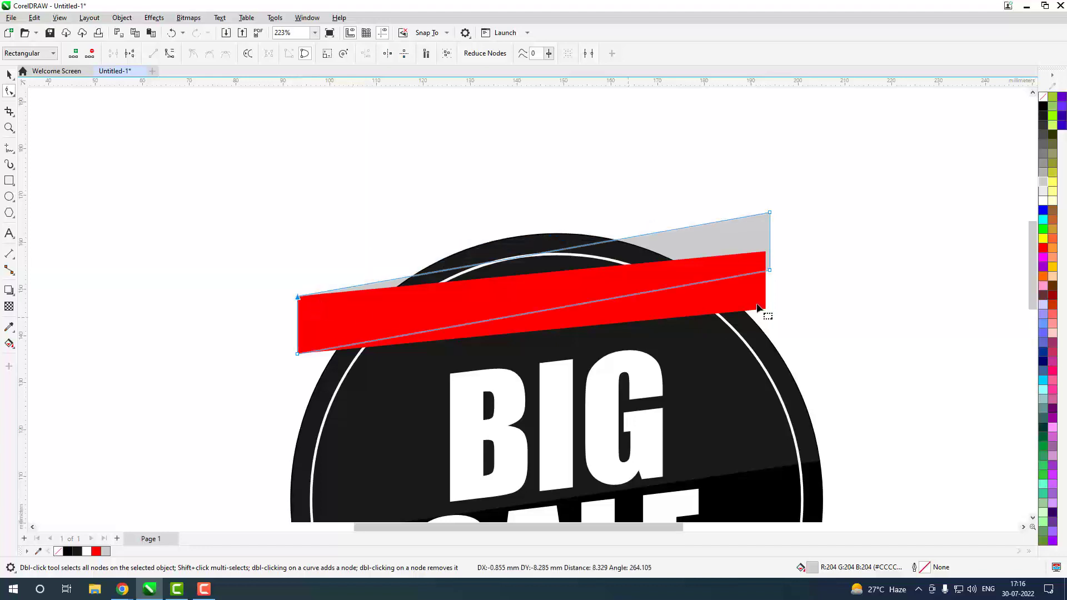
pyautogui.moveTo(775, 218); pyautogui.dragTo(717, 163)
pyautogui.moveTo(769, 270); pyautogui.dragTo(681, 229)
pyautogui.moveTo(717, 164); pyautogui.dragTo(657, 207)
pyautogui.press('space')
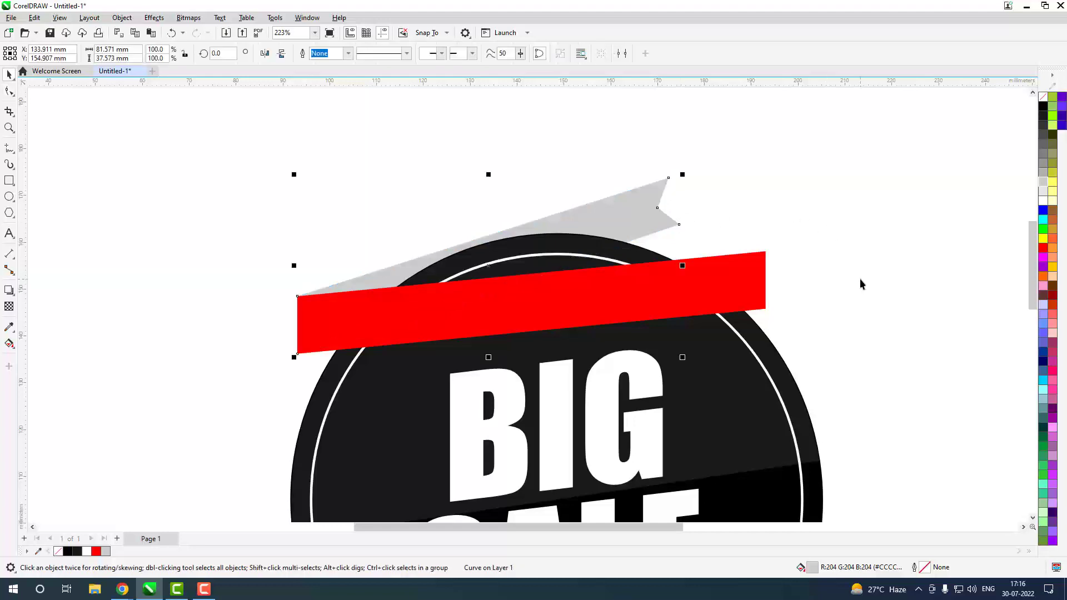
# Step: Move the lower red bar to the right and slightly up along the badge
pyautogui.press('z')
pyautogui.hotkey('shift', 'F4')
pyautogui.moveTo(318, 170); pyautogui.dragTo(754, 437)
pyautogui.press('space')
pyautogui.click(377, 438)
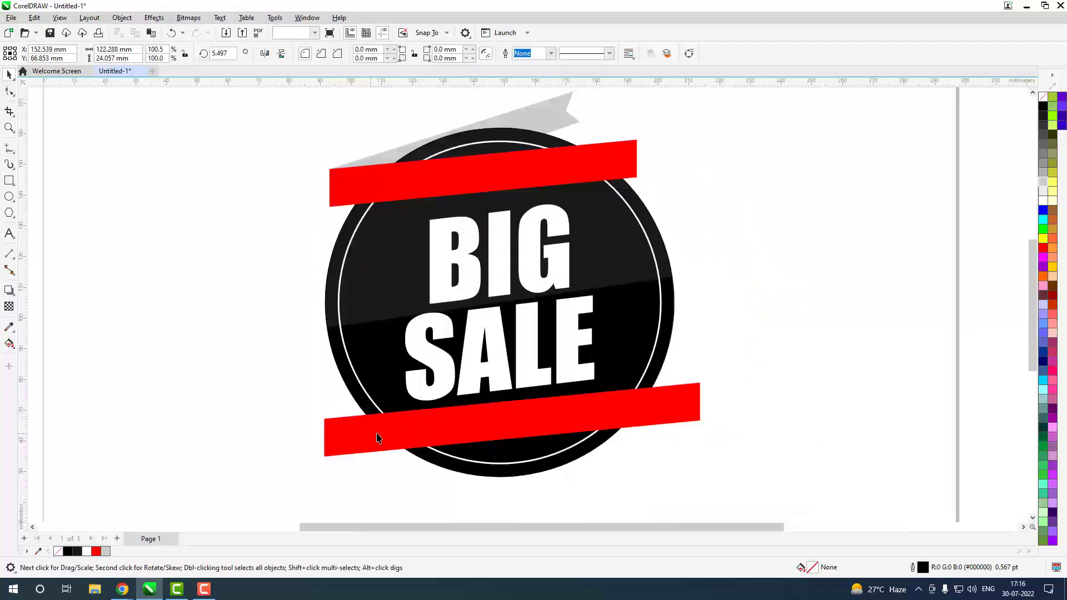
pyautogui.moveTo(377, 438); pyautogui.dragTo(401, 428)
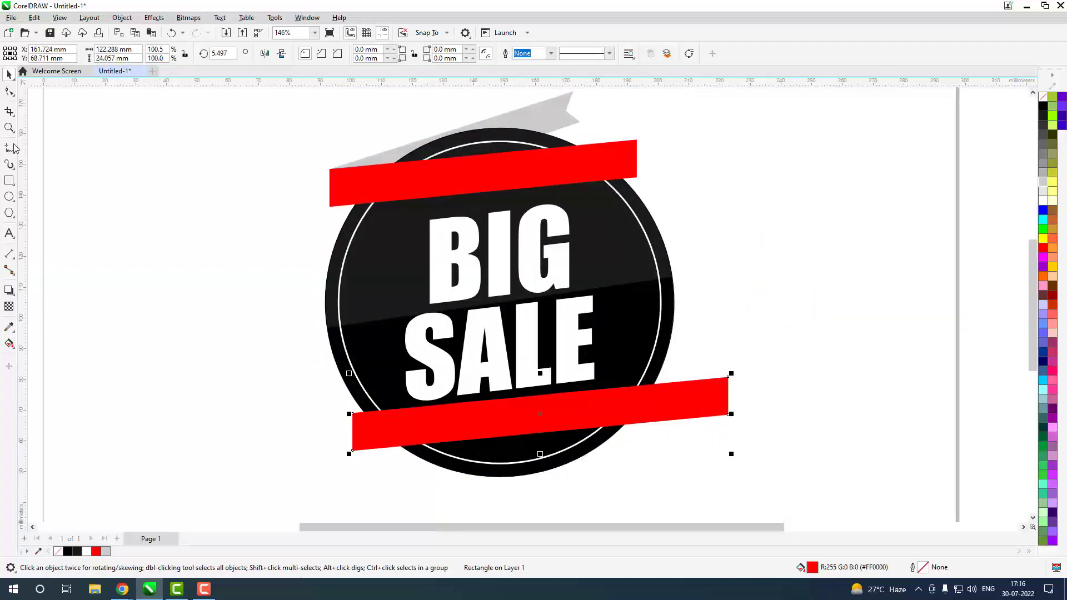
# Step: Convert the lower red bar to curves and shorten its right end to near the badge's edge
pyautogui.click(122, 17)
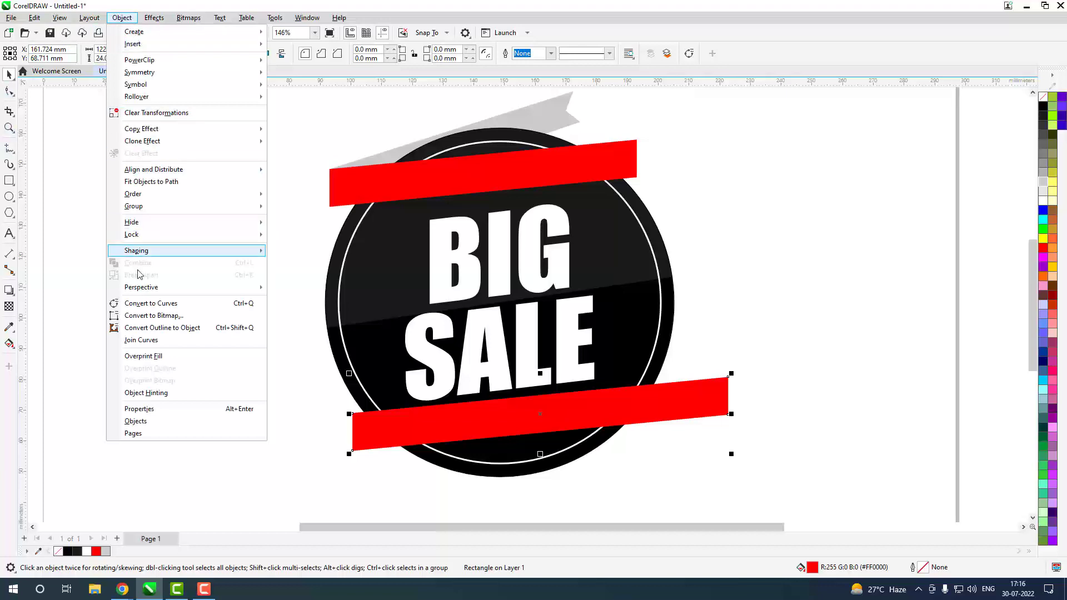
pyautogui.click(126, 303)
pyautogui.press('F10')
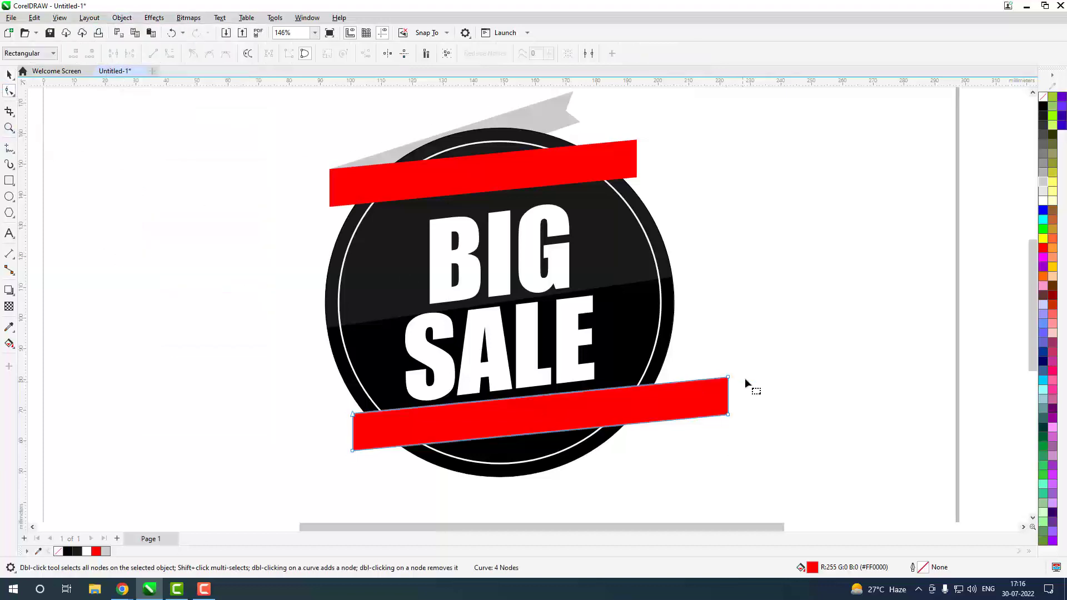
pyautogui.moveTo(720, 351); pyautogui.dragTo(666, 422)
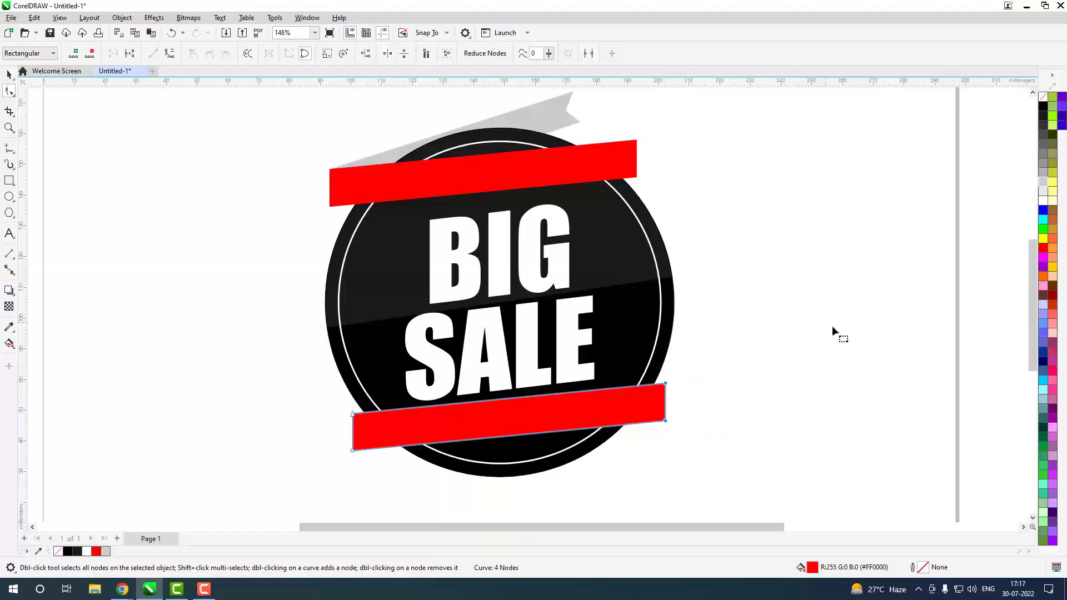
pyautogui.press('space')
pyautogui.click(858, 352)
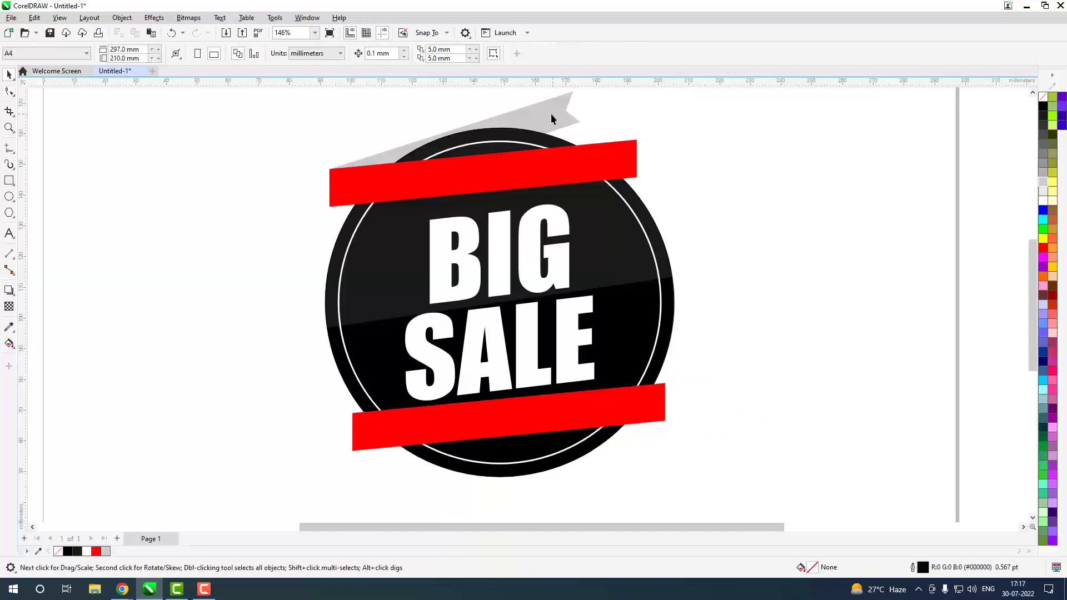
# Step: Copy the grey ribbon tail to the lower bar, mirror it horizontally and vertically, and place its straight end at the bar's right end
pyautogui.moveTo(551, 113); pyautogui.dragTo(621, 420)
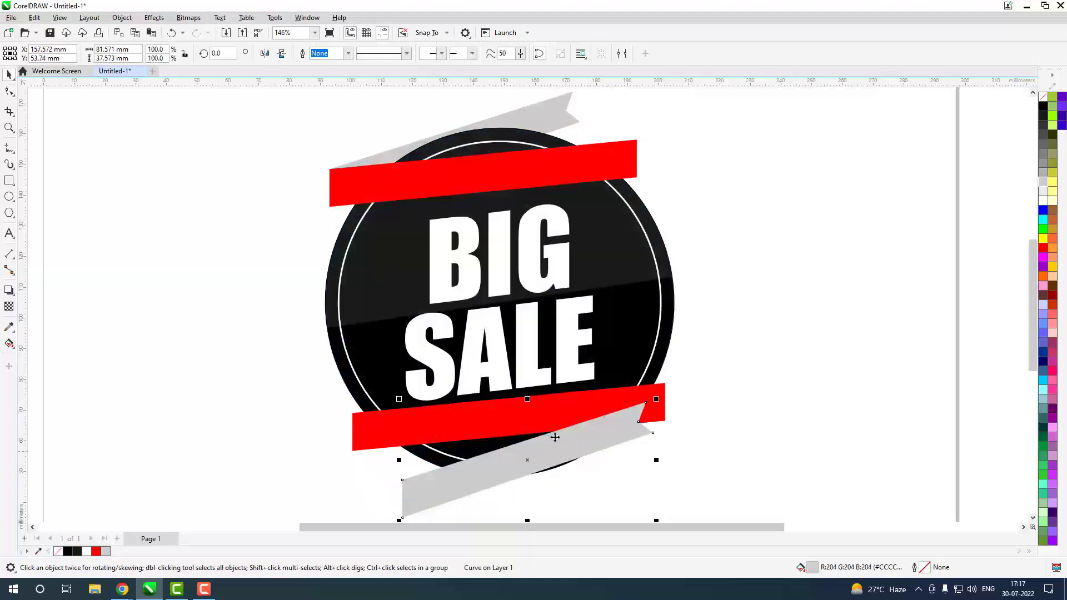
pyautogui.click(265, 53)
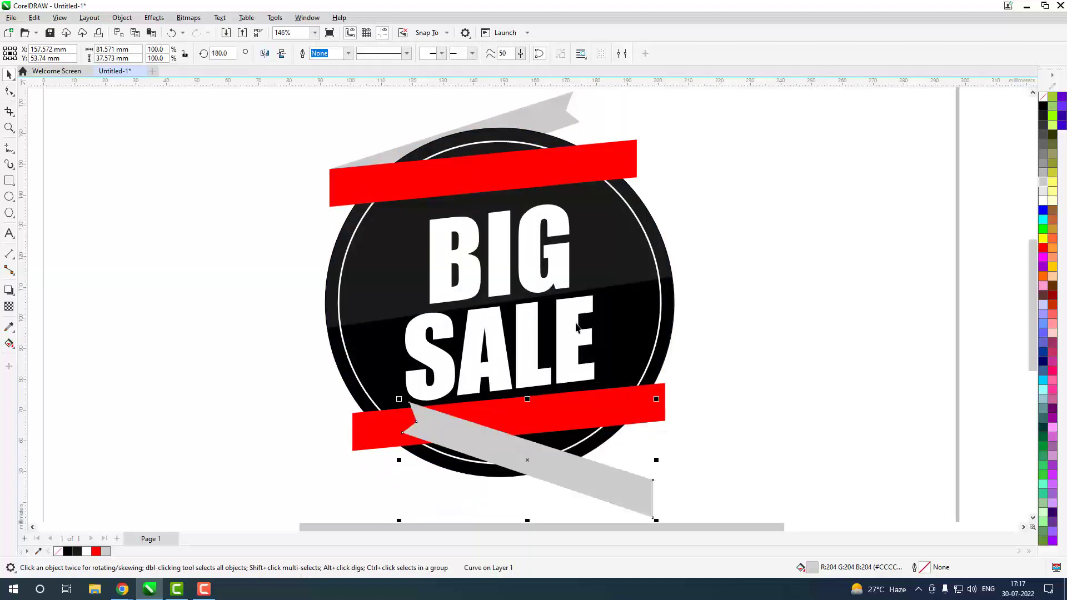
pyautogui.click(9, 91)
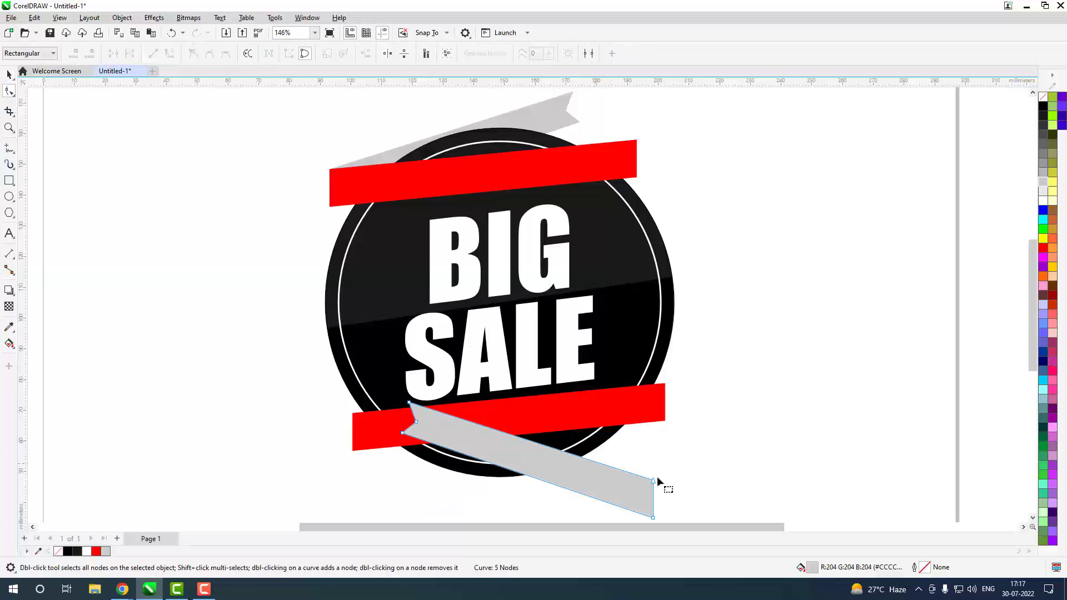
pyautogui.press('space')
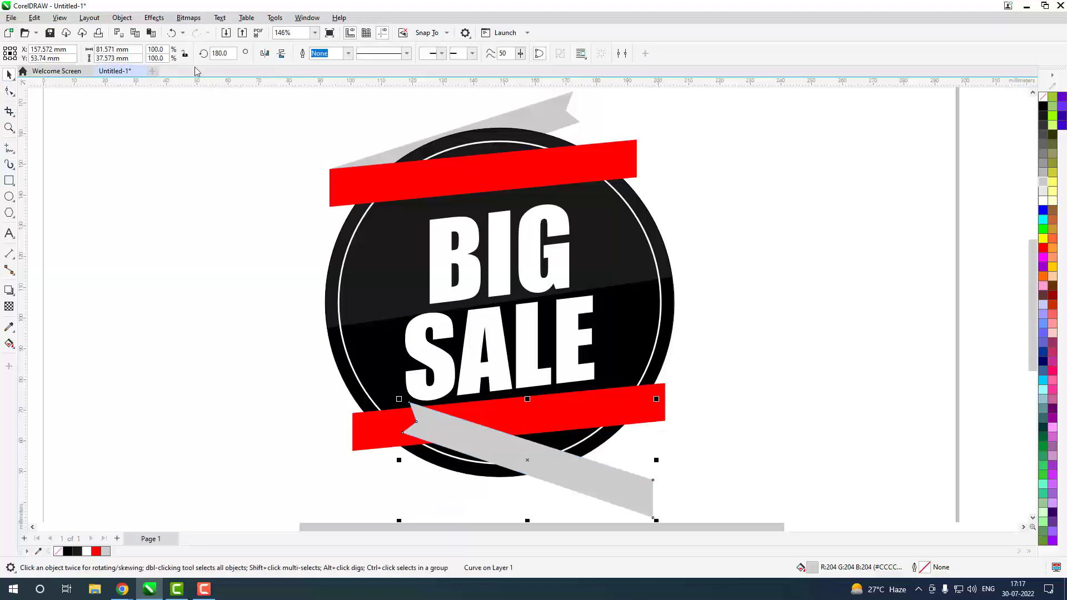
pyautogui.click(281, 54)
pyautogui.moveTo(587, 448); pyautogui.dragTo(638, 428)
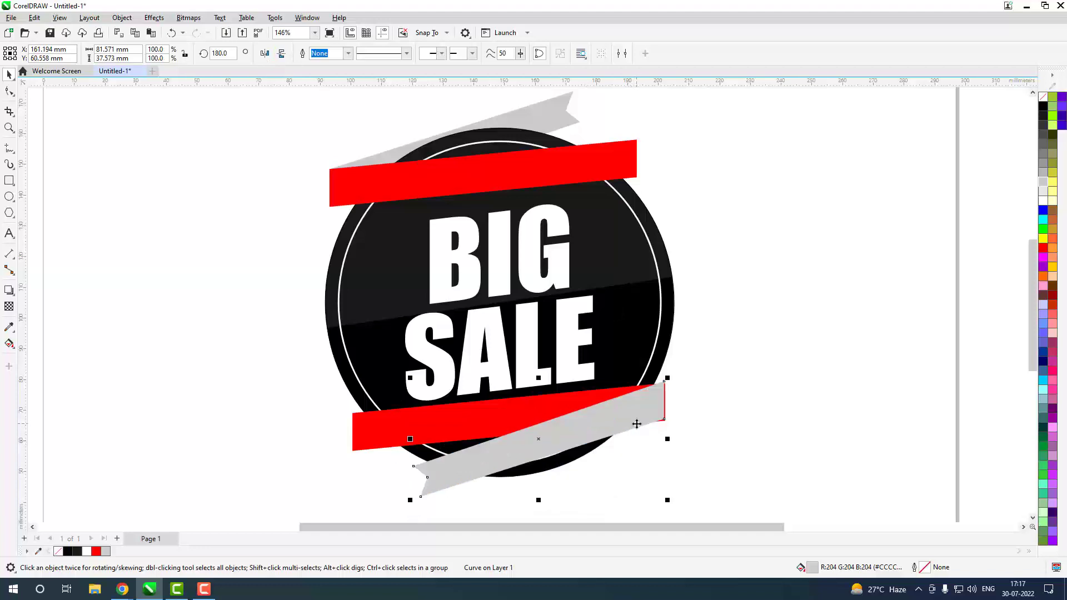
# Step: Match the lower grey tail's right corner nodes to the red bar's corners and send the tail behind the badge
pyautogui.click(638, 424)
pyautogui.moveTo(729, 458); pyautogui.dragTo(730, 458)
pyautogui.press('F10')
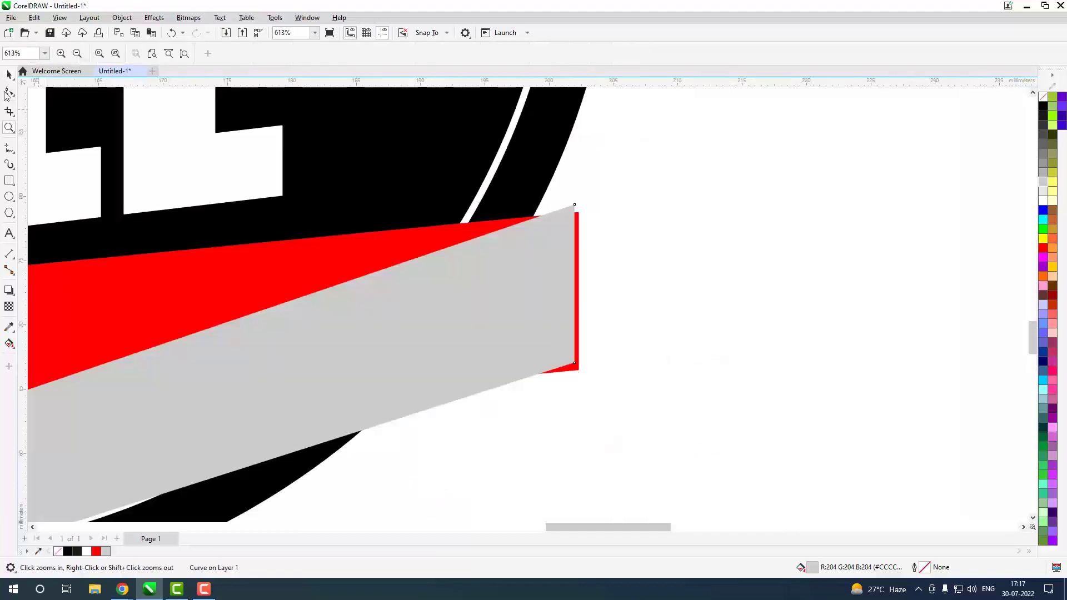
pyautogui.click(574, 370)
pyautogui.moveTo(575, 371); pyautogui.dragTo(580, 371)
pyautogui.moveTo(575, 205)
pyautogui.mouseDown()
pyautogui.moveTo(579, 222)
pyautogui.moveTo(579, 212)
pyautogui.mouseUp()
pyautogui.press('space')
pyautogui.hotkey('shift', 'pagedown')
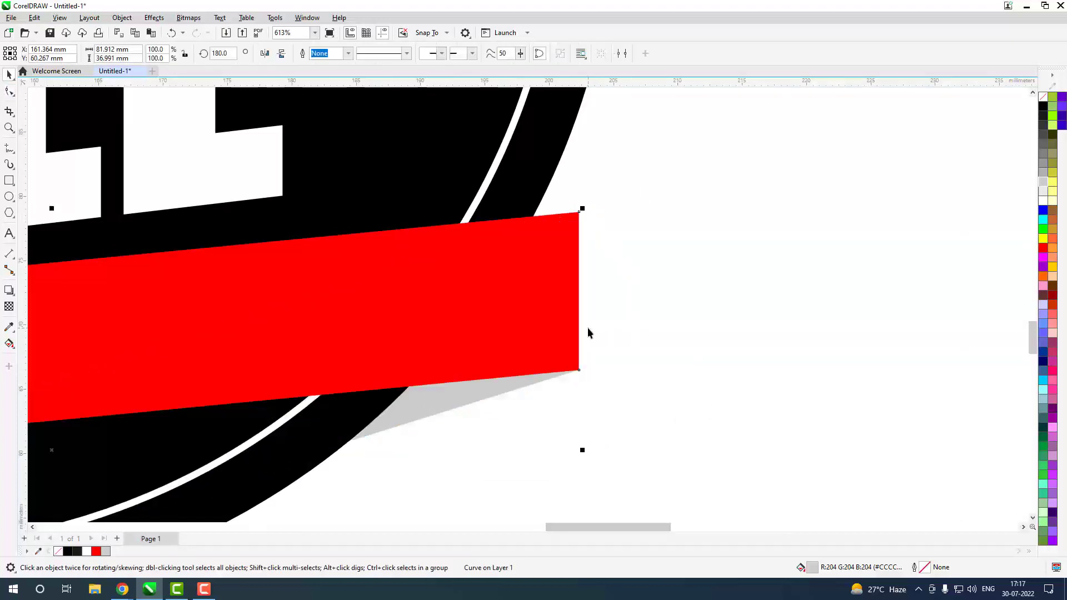
pyautogui.press('z')
pyautogui.hotkey('shift', 'F4')
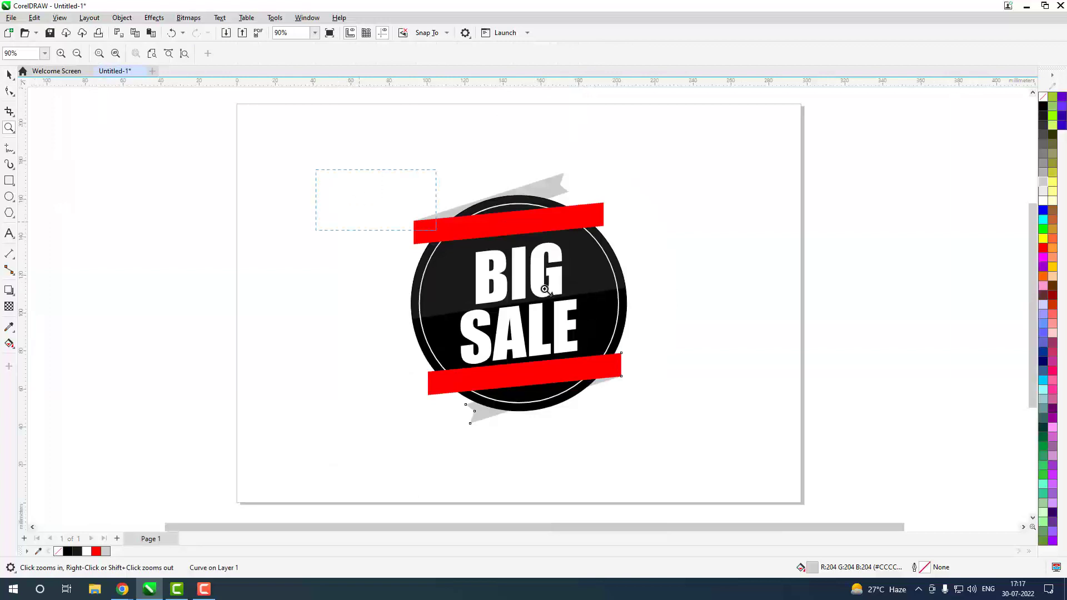
# Step: Extend the forked end of the lower grey tail outward by about 6 mm
pyautogui.moveTo(742, 469); pyautogui.dragTo(742, 469)
pyautogui.press('space')
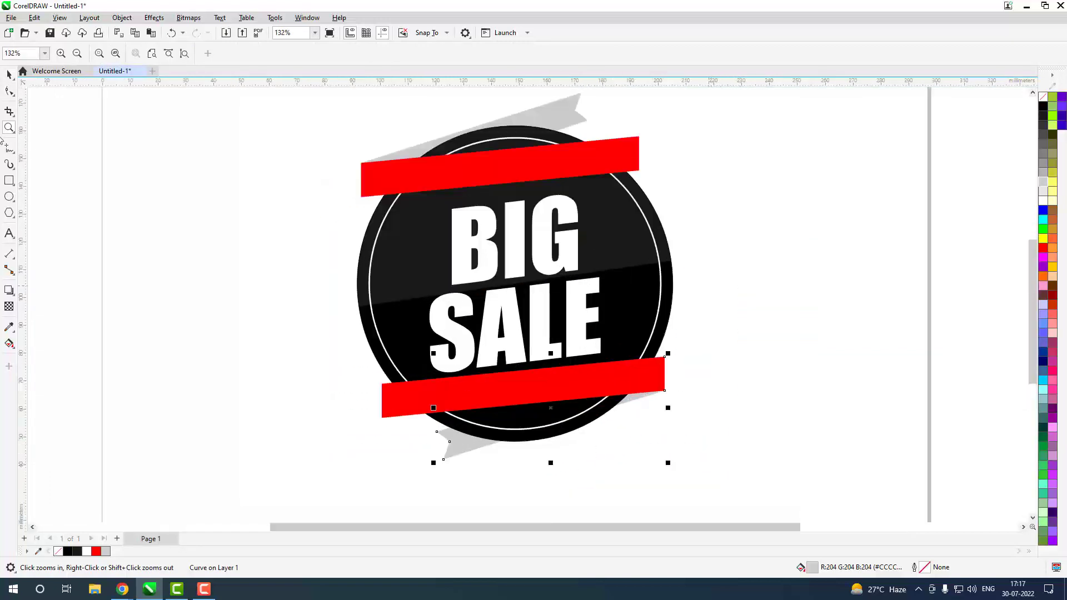
pyautogui.click(10, 92)
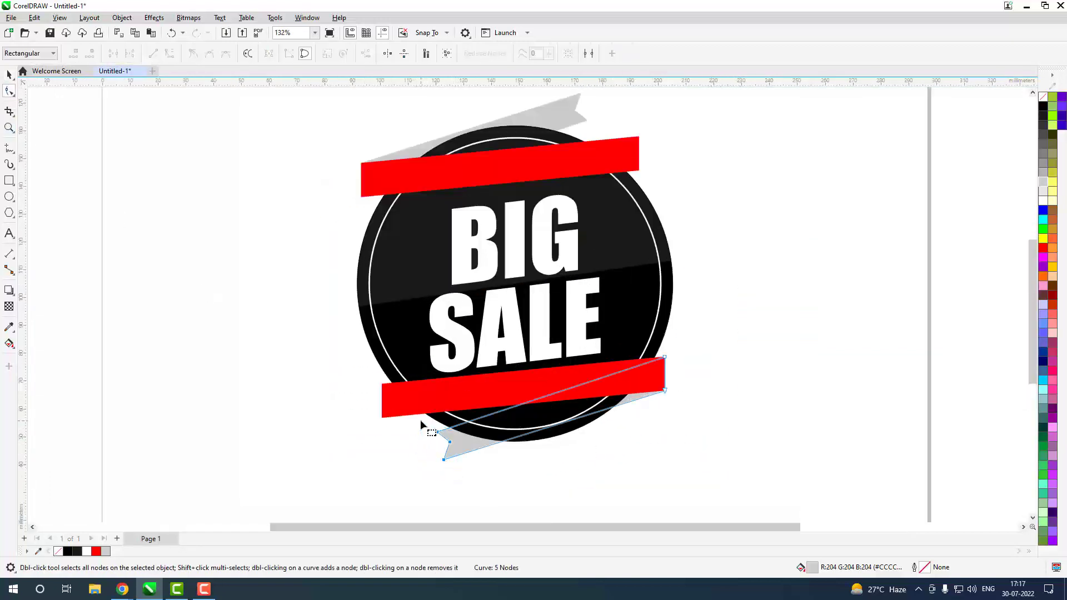
pyautogui.moveTo(444, 461); pyautogui.dragTo(427, 463)
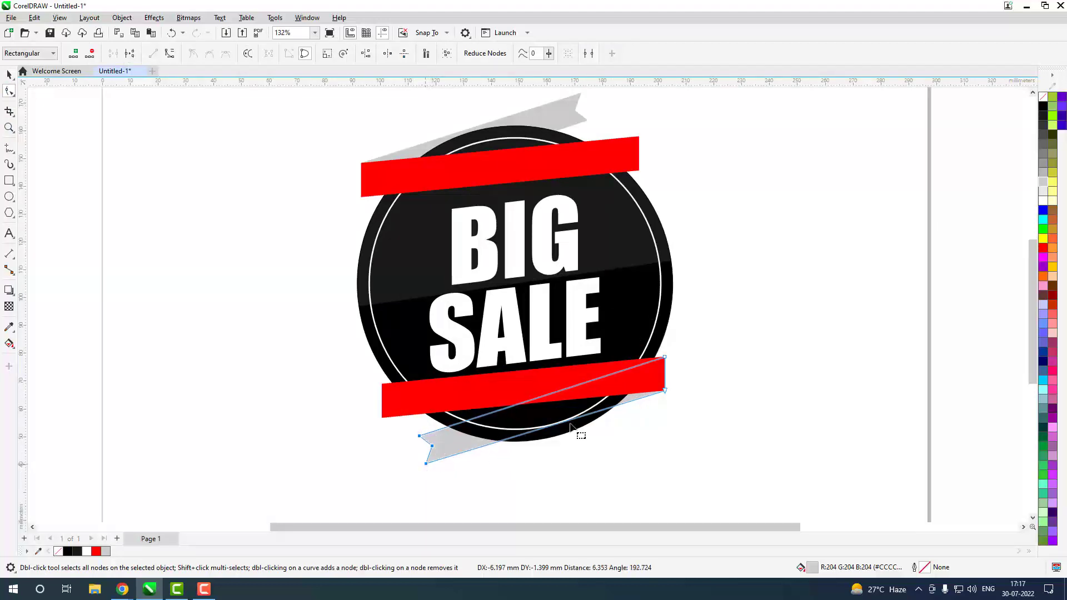
pyautogui.press('space')
pyautogui.press('z')
pyautogui.hotkey('shift', 'F4')
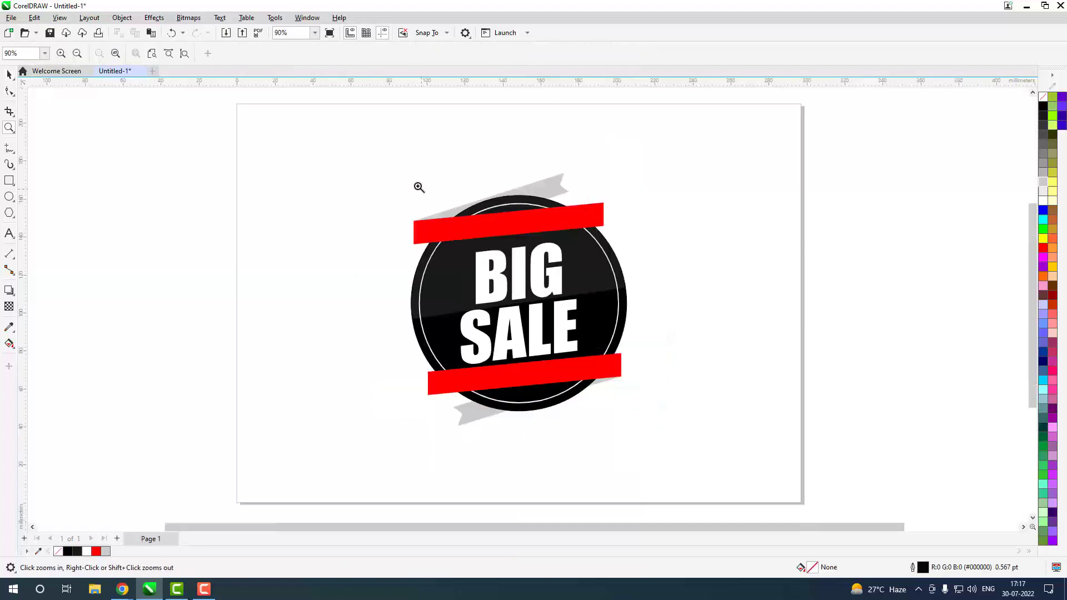
# Step: Apply a linear fountain fill to the upper grey tail, from dark red at the fold to red at the forked end
pyautogui.moveTo(364, 151); pyautogui.dragTo(741, 438)
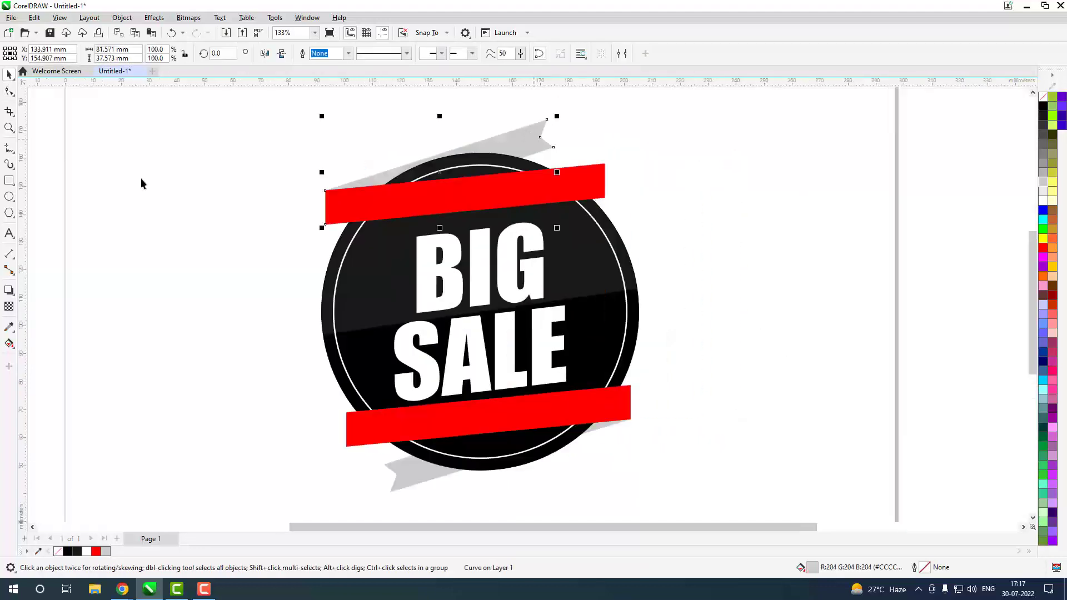
pyautogui.click(8, 344)
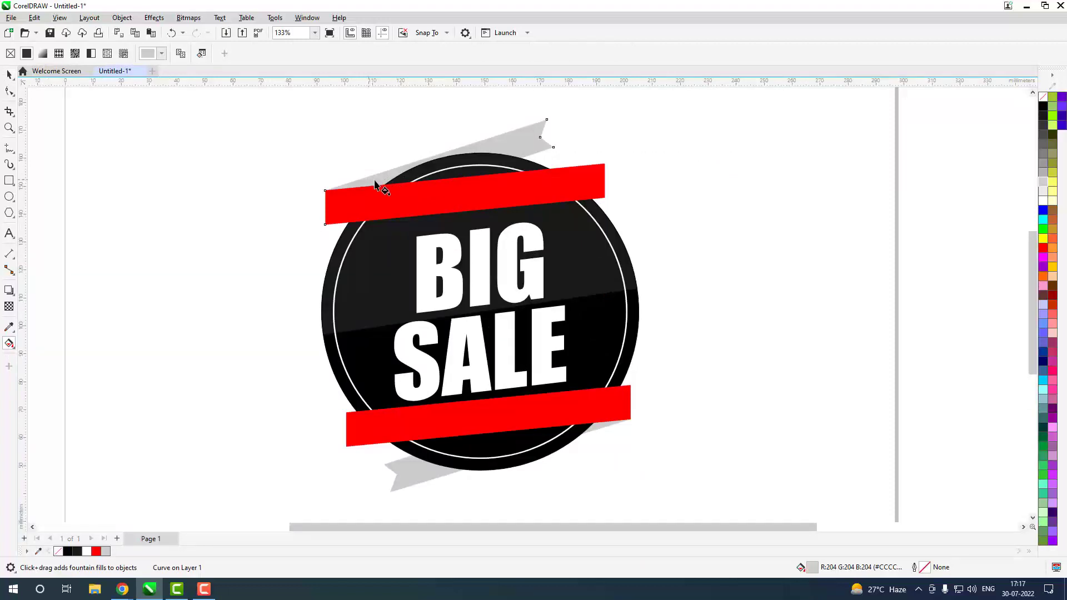
pyautogui.moveTo(368, 180); pyautogui.dragTo(539, 132)
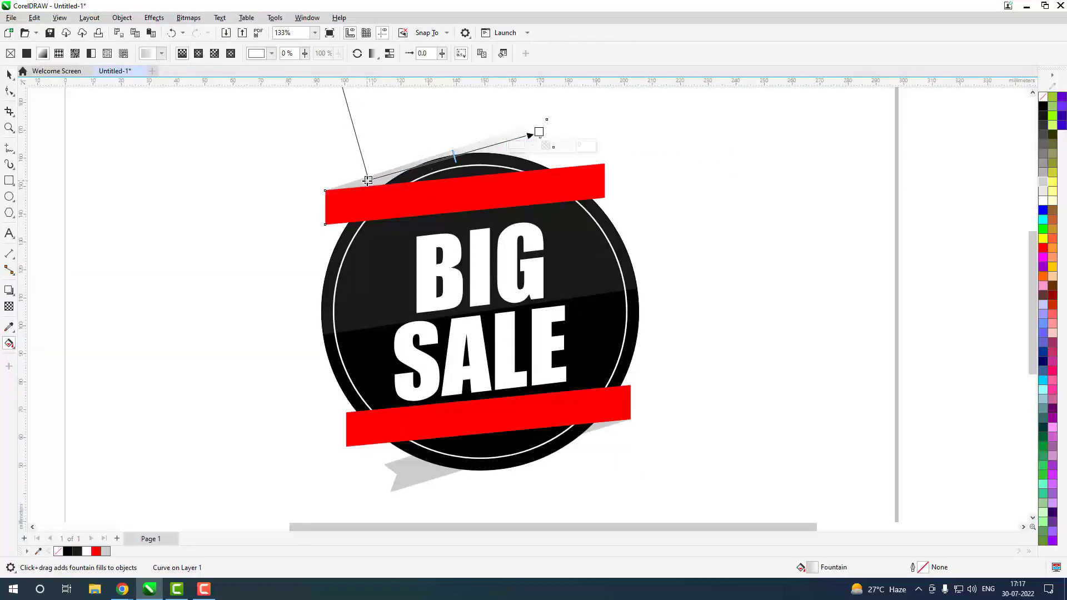
pyautogui.click(1043, 247)
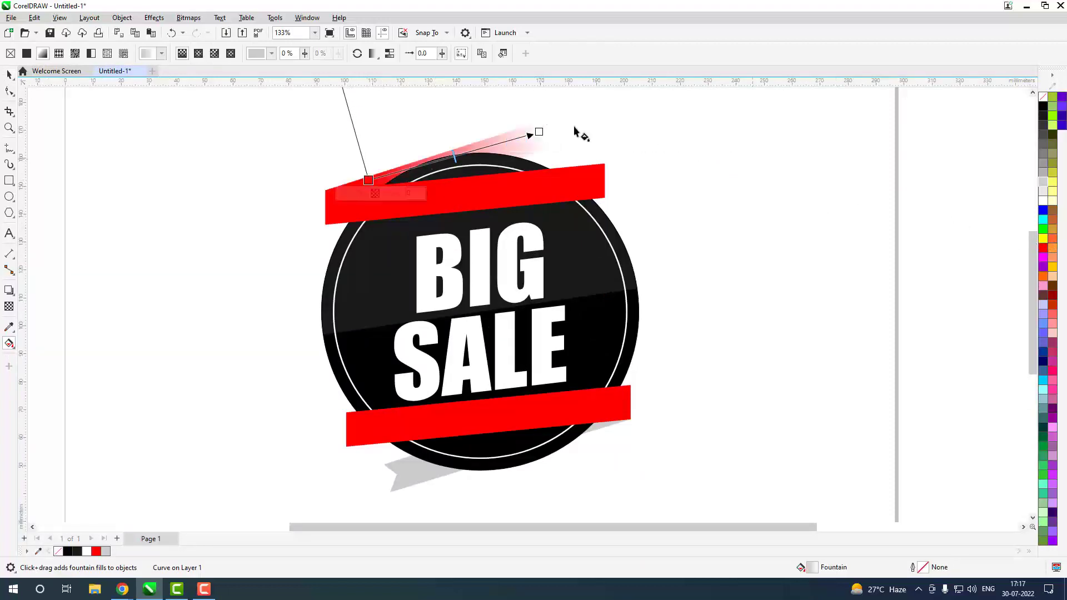
pyautogui.click(539, 132)
pyautogui.click(1043, 248)
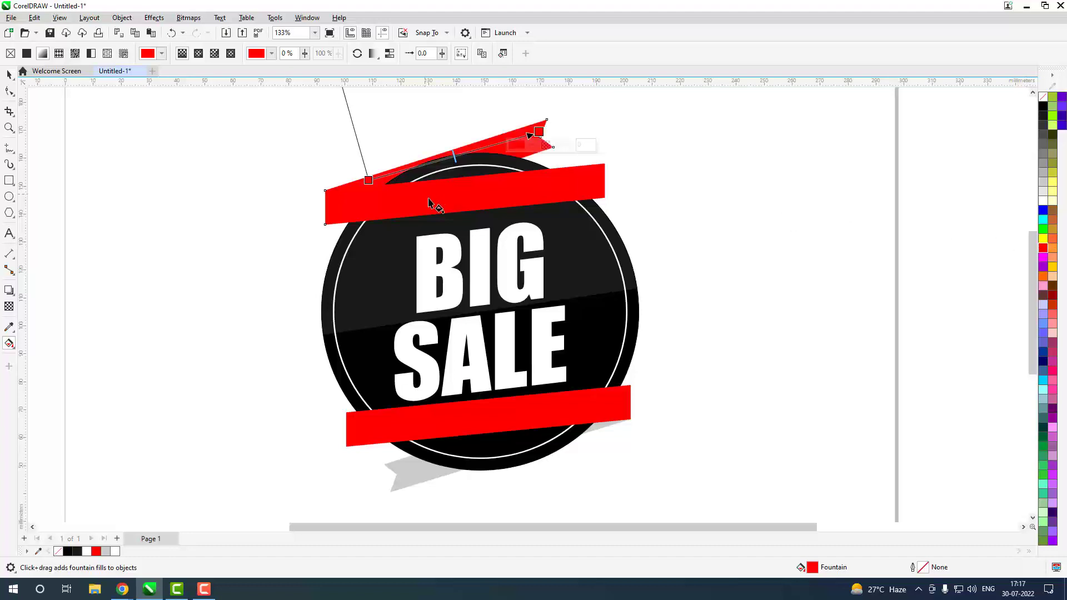
pyautogui.click(369, 180)
pyautogui.click(362, 194)
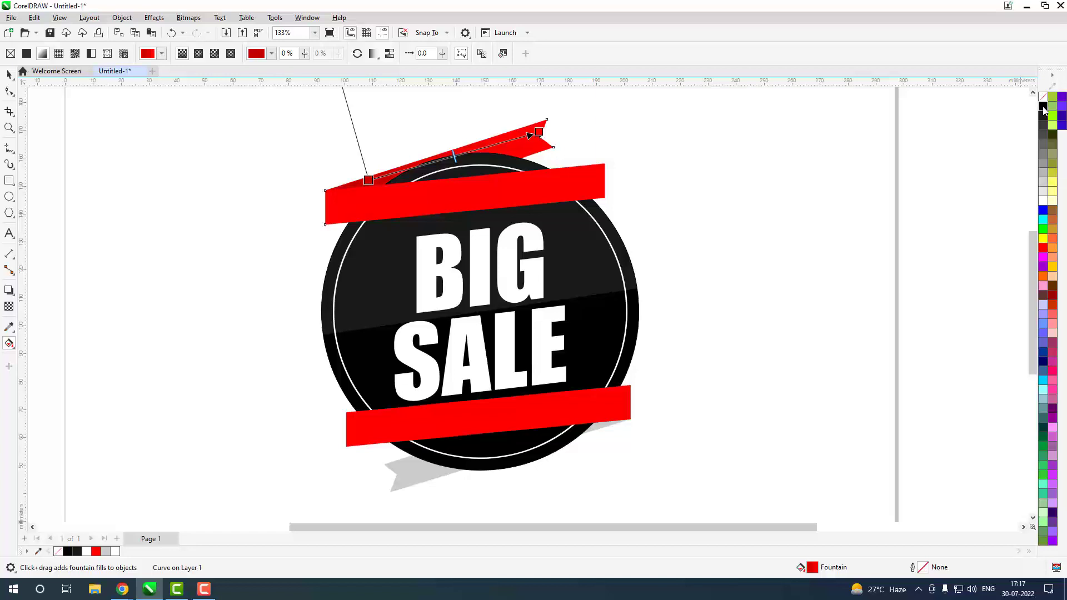
pyautogui.press('space')
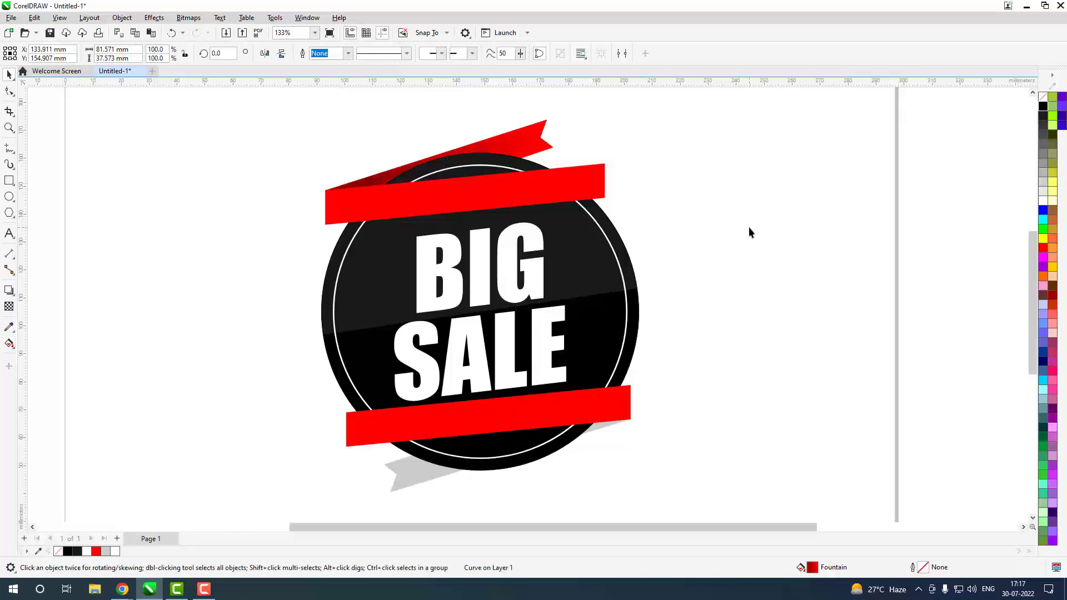
pyautogui.click(749, 227)
# Step: Copy the upper tail's fountain fill to the lower grey tail with the Attributes Eyedropper
pyautogui.click(531, 146)
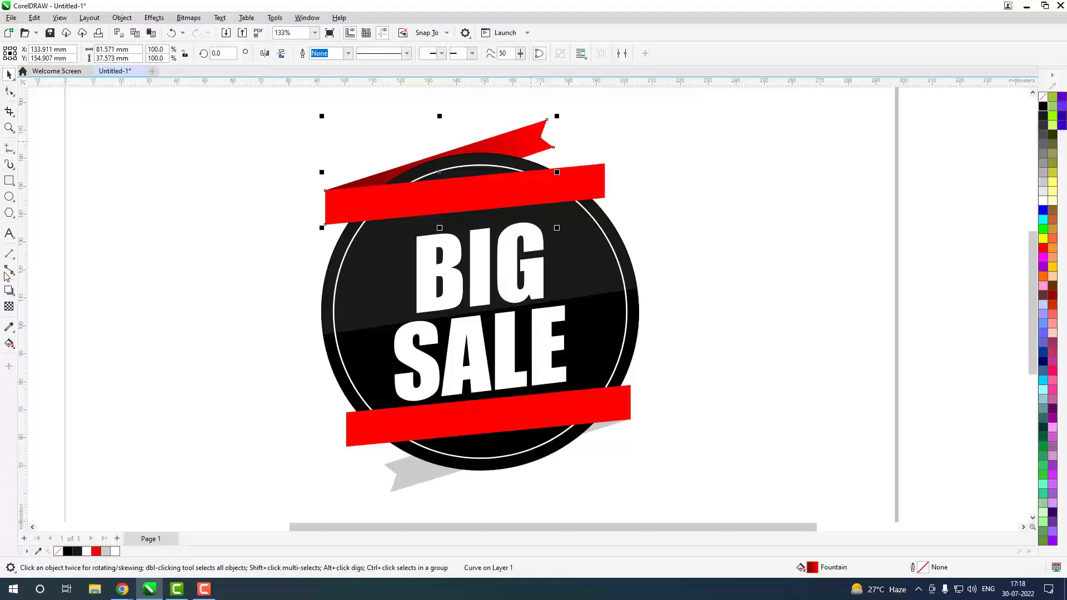
pyautogui.click(9, 331)
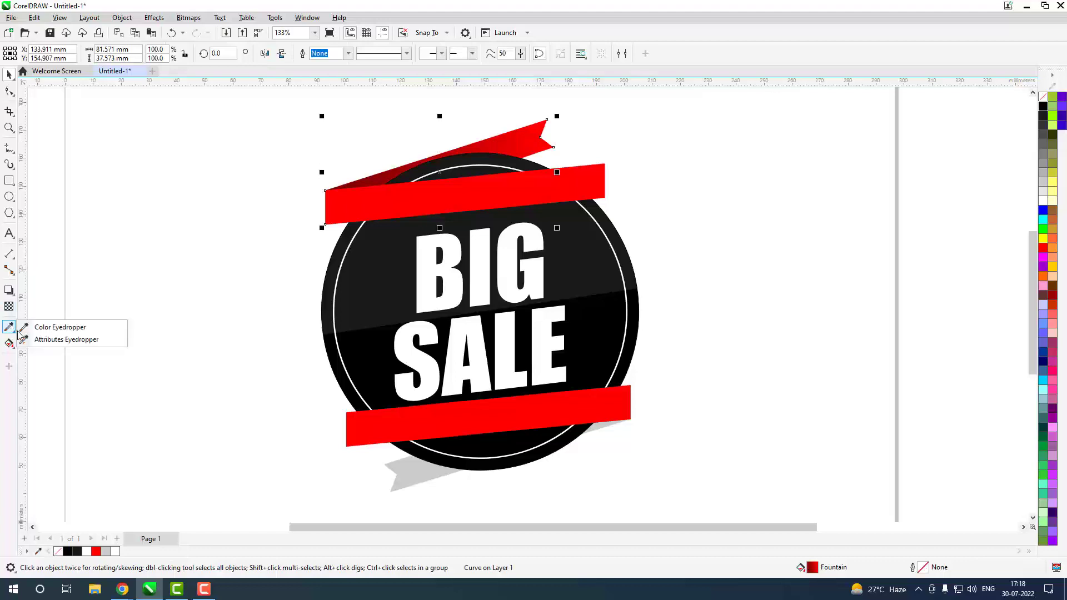
pyautogui.click(98, 340)
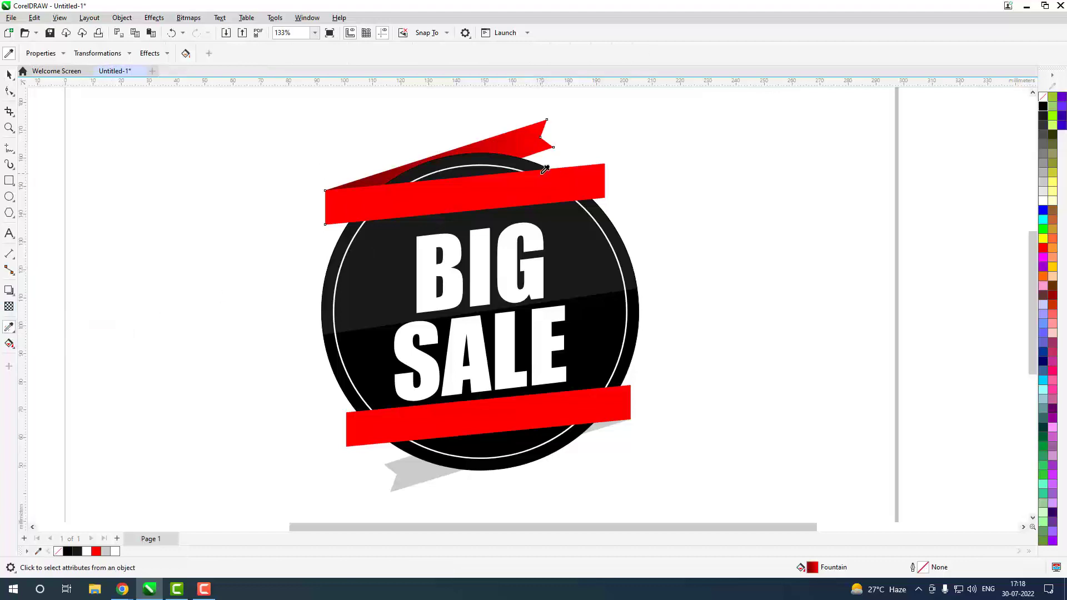
pyautogui.click(522, 139)
pyautogui.click(405, 476)
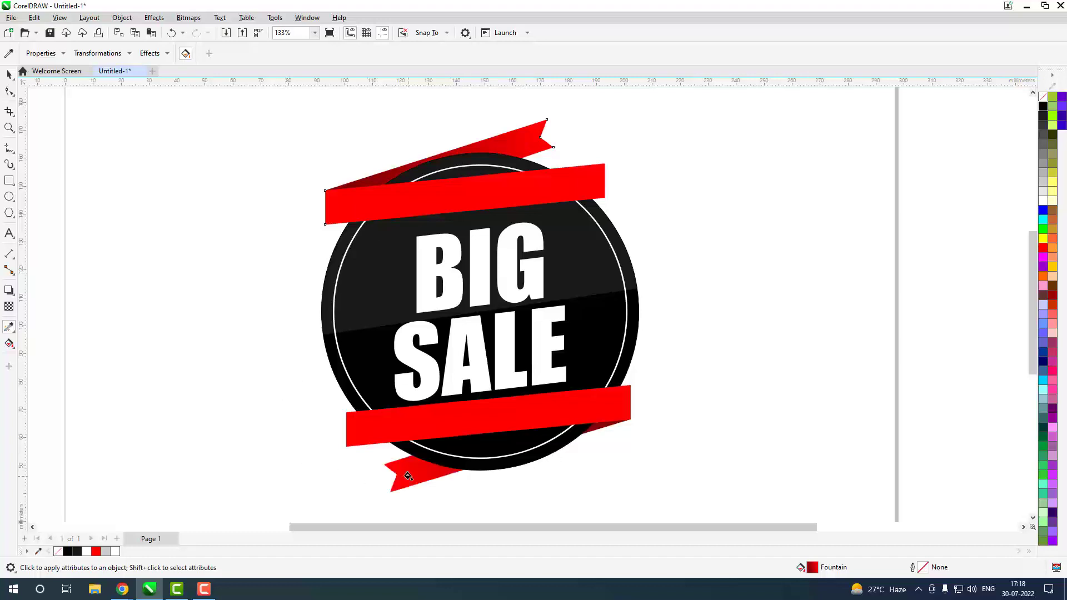
pyautogui.press('space')
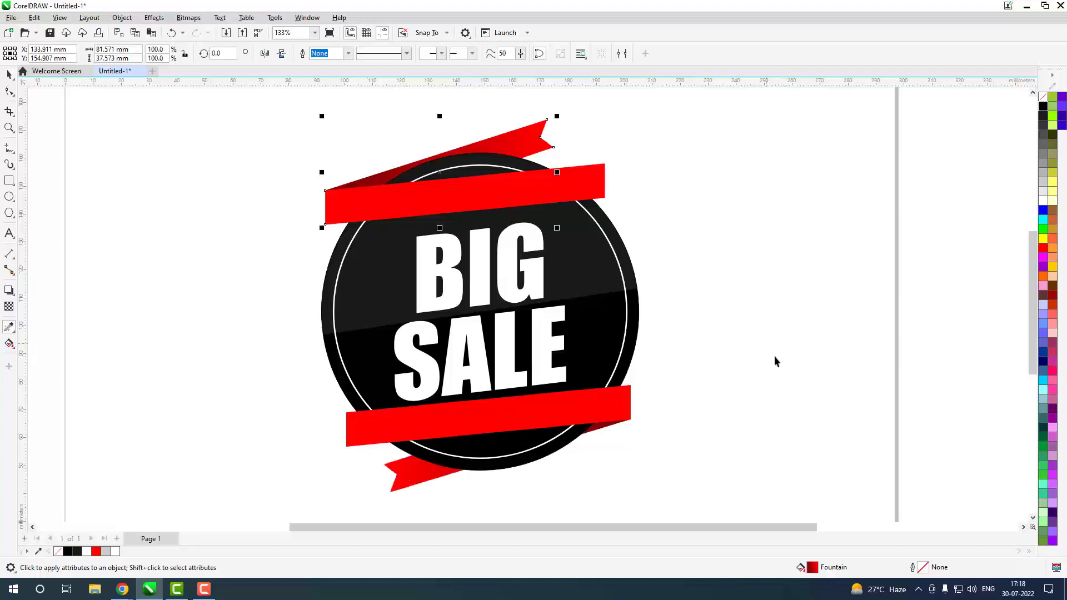
pyautogui.click(777, 371)
# Step: Draw a rectangle about 3.5 x 5.2 mm beside the upper red bar's lower right corner, filled black without an outline
pyautogui.press('z')
pyautogui.moveTo(530, 155); pyautogui.dragTo(663, 234)
pyautogui.press('space')
pyautogui.click(9, 181)
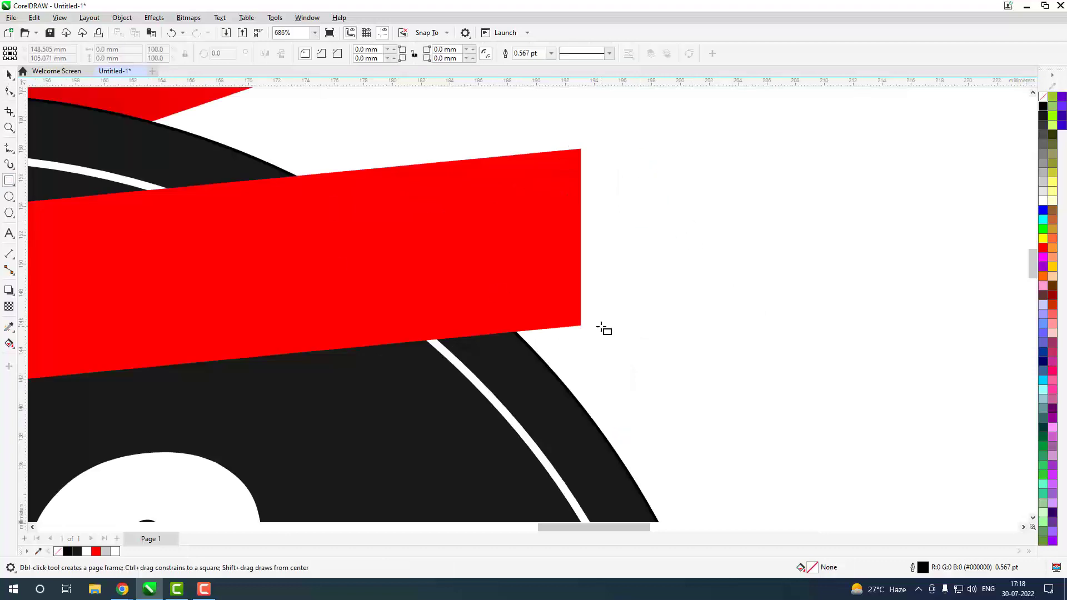
pyautogui.moveTo(601, 326); pyautogui.dragTo(653, 402)
pyautogui.click(1044, 107)
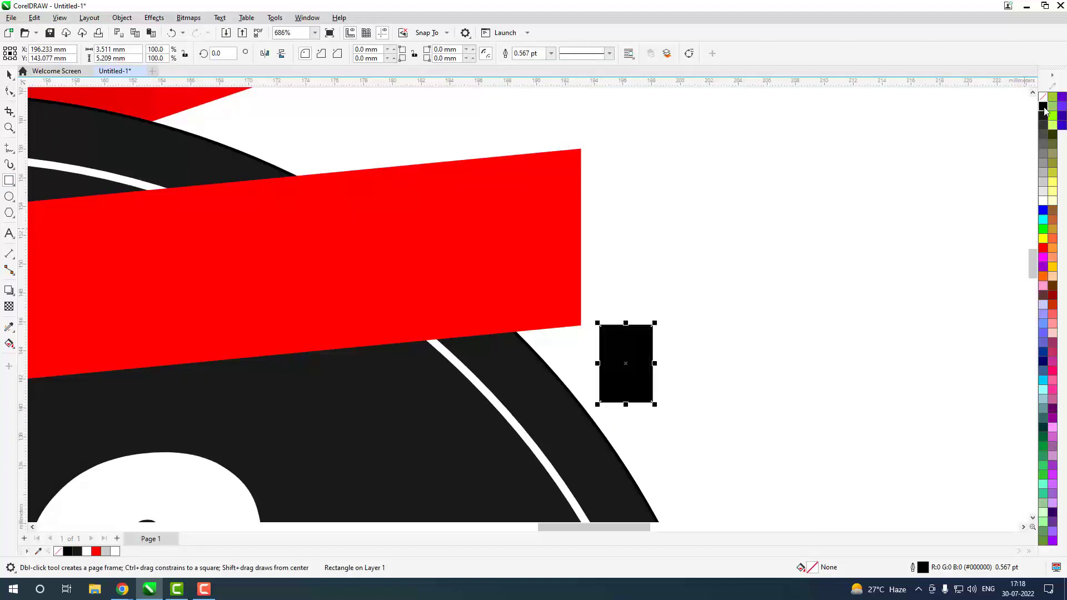
pyautogui.rightClick(1043, 96)
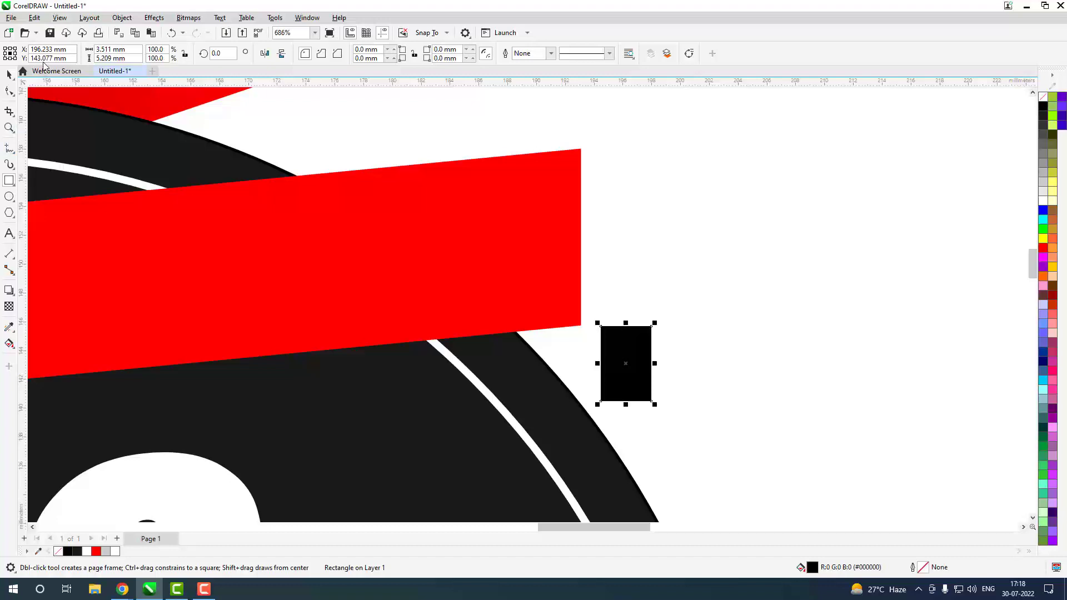
# Step: Convert the small black rectangle to curves, reduce it to a triangle, and fit it as a fold under the upper bar's right end
pyautogui.click(122, 17)
pyautogui.click(70, 183)
pyautogui.click(9, 90)
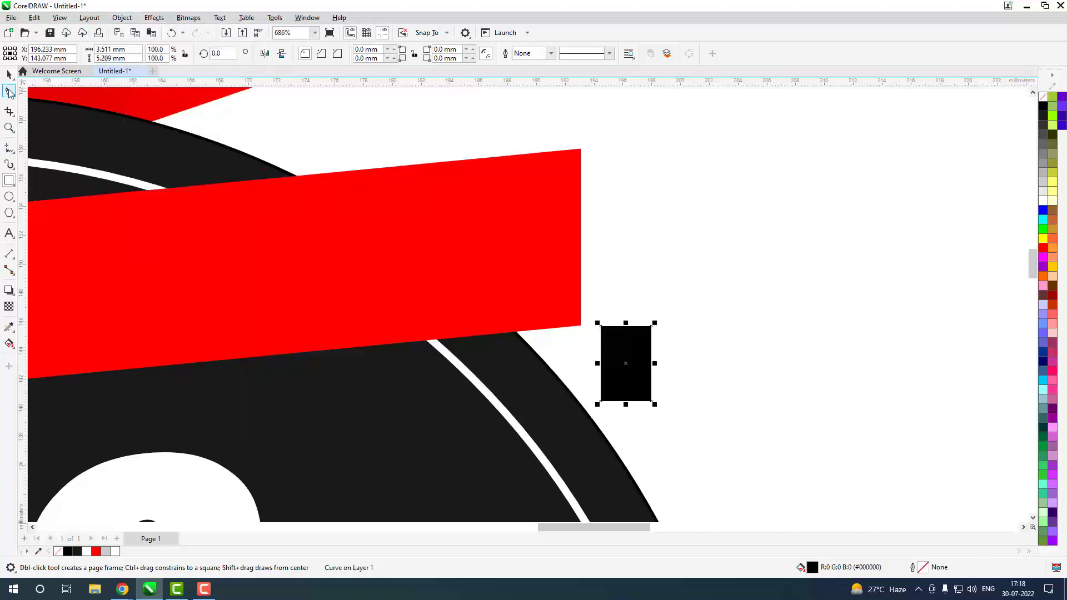
pyautogui.doubleClick(600, 327)
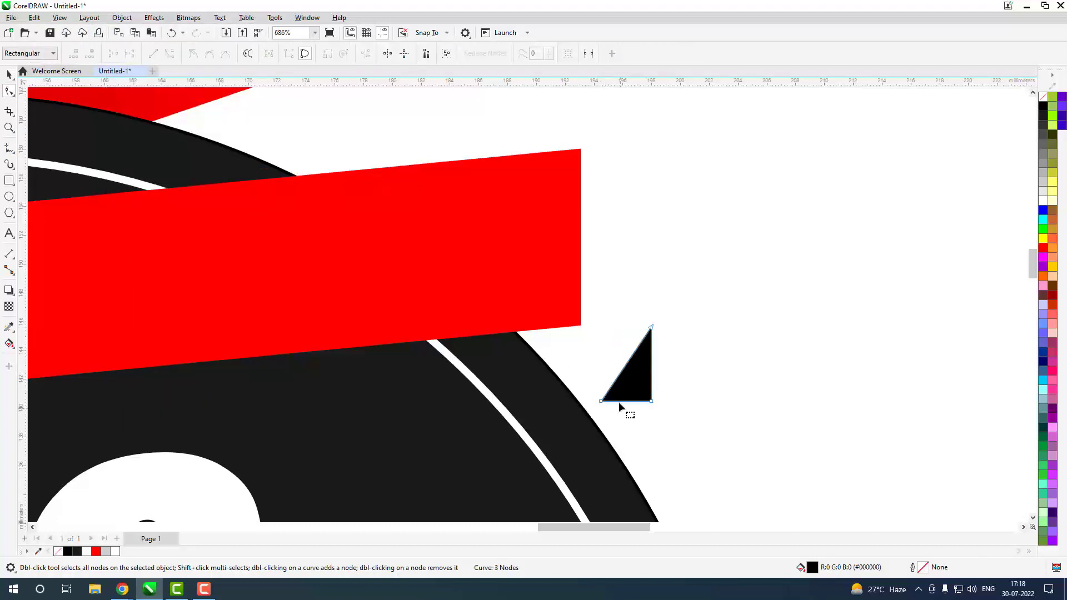
pyautogui.moveTo(651, 328); pyautogui.dragTo(580, 327)
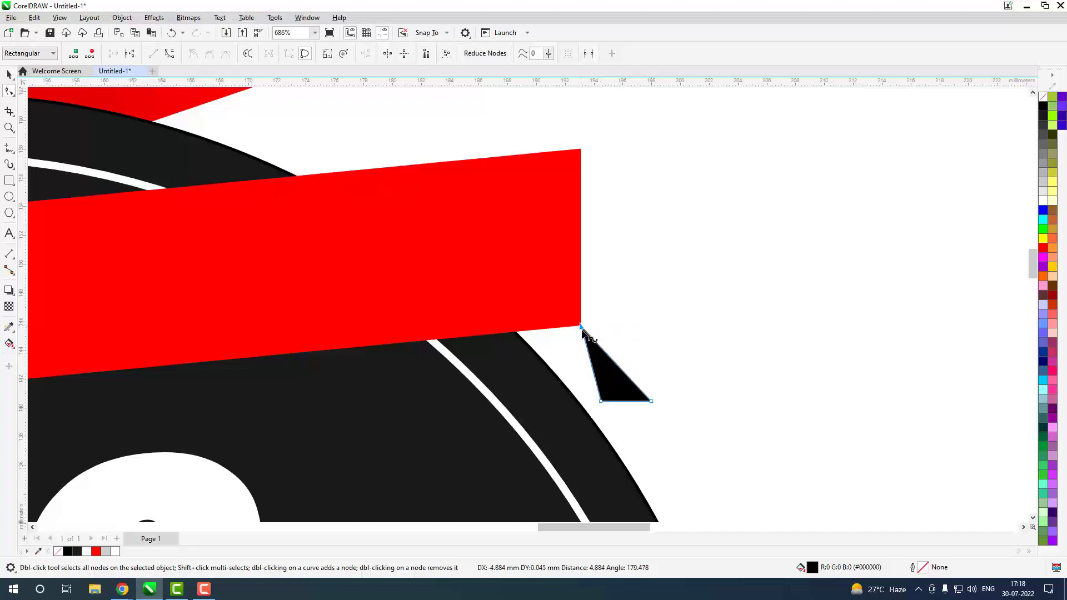
pyautogui.moveTo(600, 401); pyautogui.dragTo(510, 333)
pyautogui.moveTo(650, 401); pyautogui.dragTo(510, 385)
pyautogui.press('space')
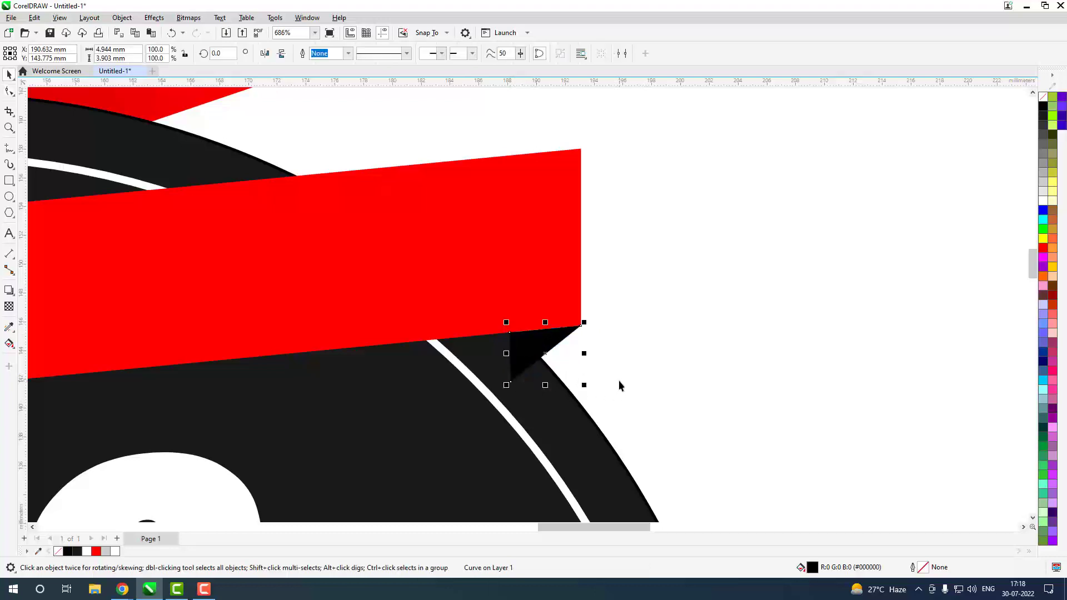
pyautogui.press('Escape')
pyautogui.press('z')
pyautogui.hotkey('shift', 'F4')
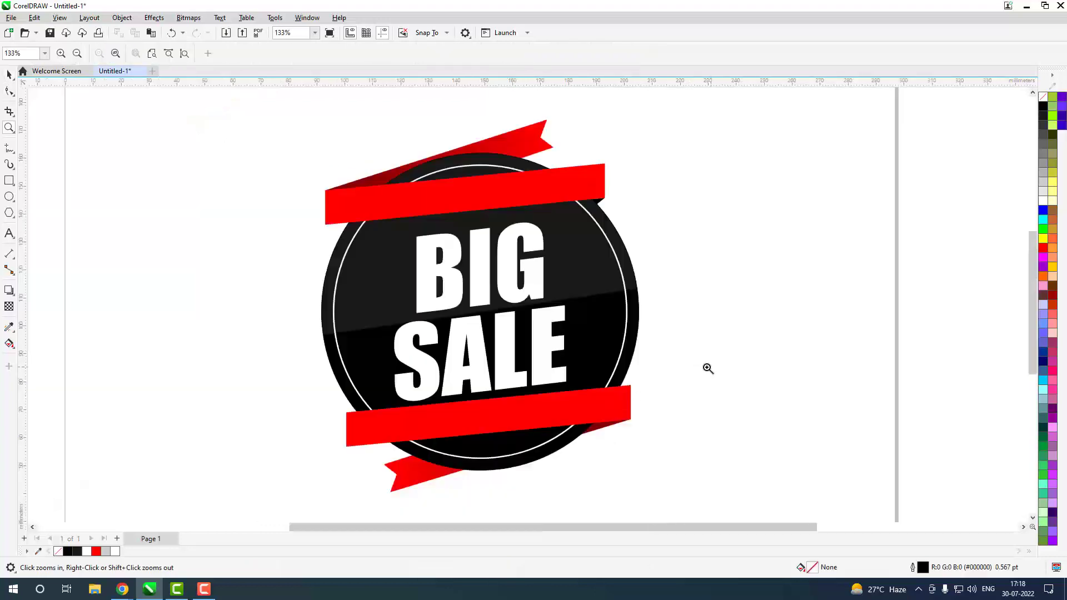
# Step: Draw a rectangle about 5 x 4.8 mm at the lower red bar's upper left corner, converted to curves and filled black without an outline
pyautogui.moveTo(290, 334); pyautogui.dragTo(672, 475)
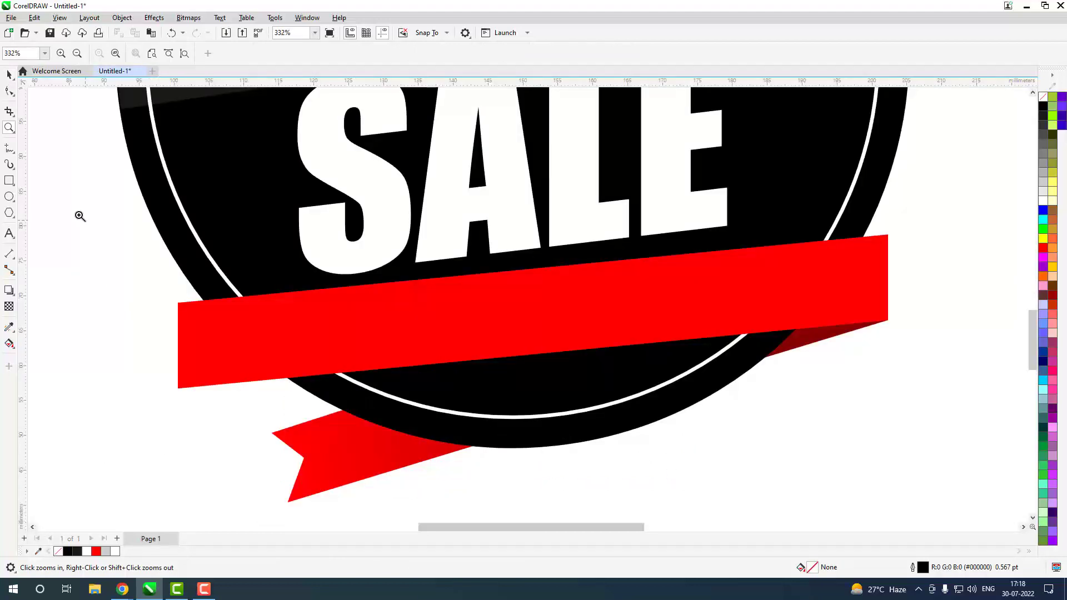
pyautogui.press('F6')
pyautogui.moveTo(173, 272)
pyautogui.mouseDown()
pyautogui.moveTo(245, 303)
pyautogui.moveTo(206, 306)
pyautogui.mouseUp()
pyautogui.click(122, 17)
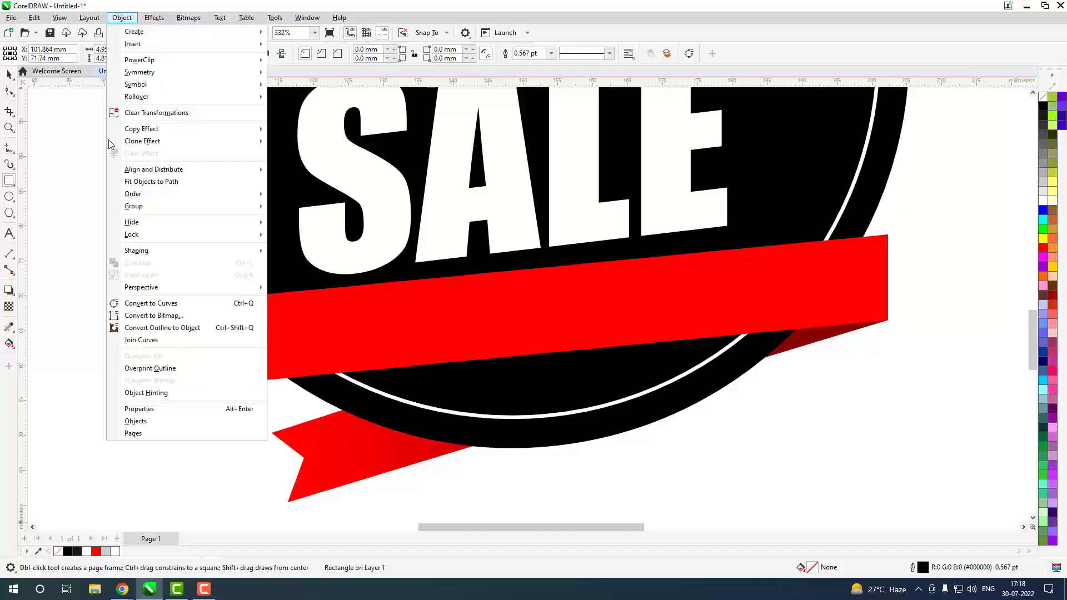
pyautogui.click(166, 303)
pyautogui.rightClick(1044, 96)
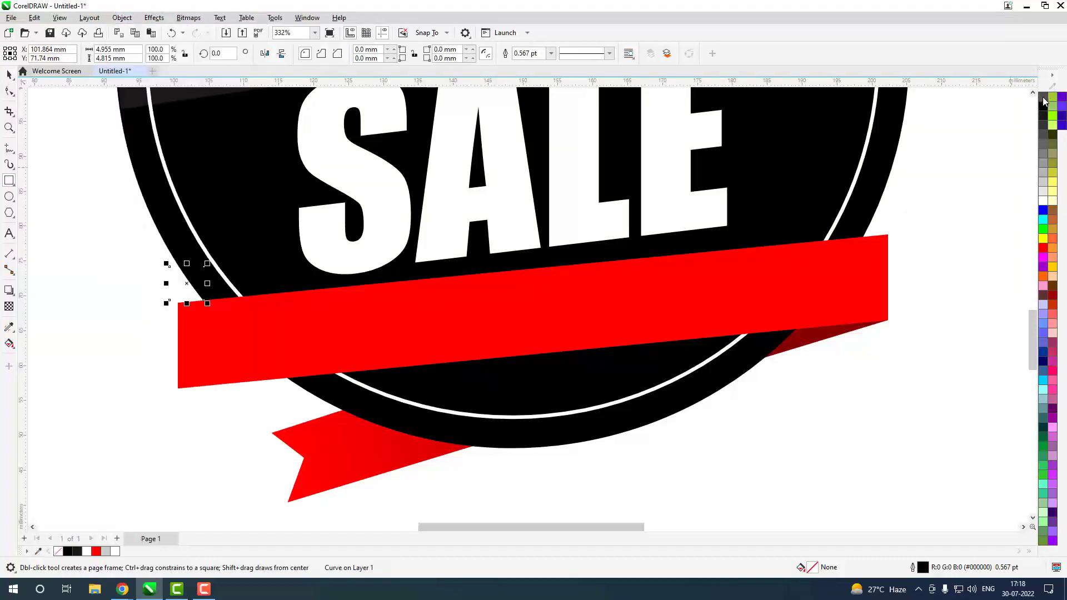
pyautogui.click(1044, 106)
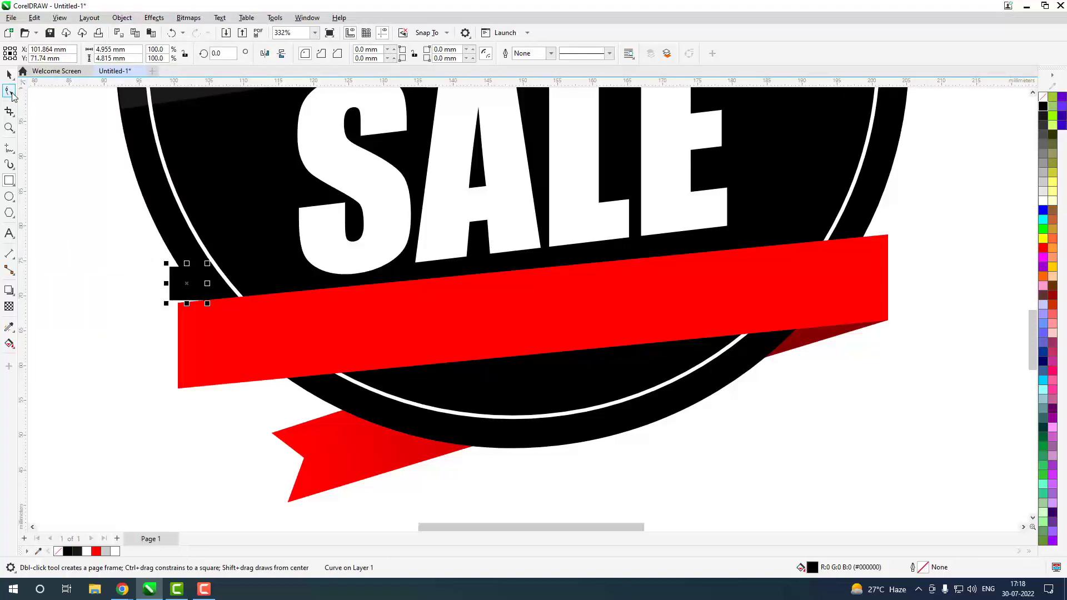
# Step: Reduce the new black shape to a triangle and fit it as a fold between the lower bar's upper left corner and the badge edge
pyautogui.click(9, 91)
pyautogui.scroll(3, 124, 255)
pyautogui.click(361, 277)
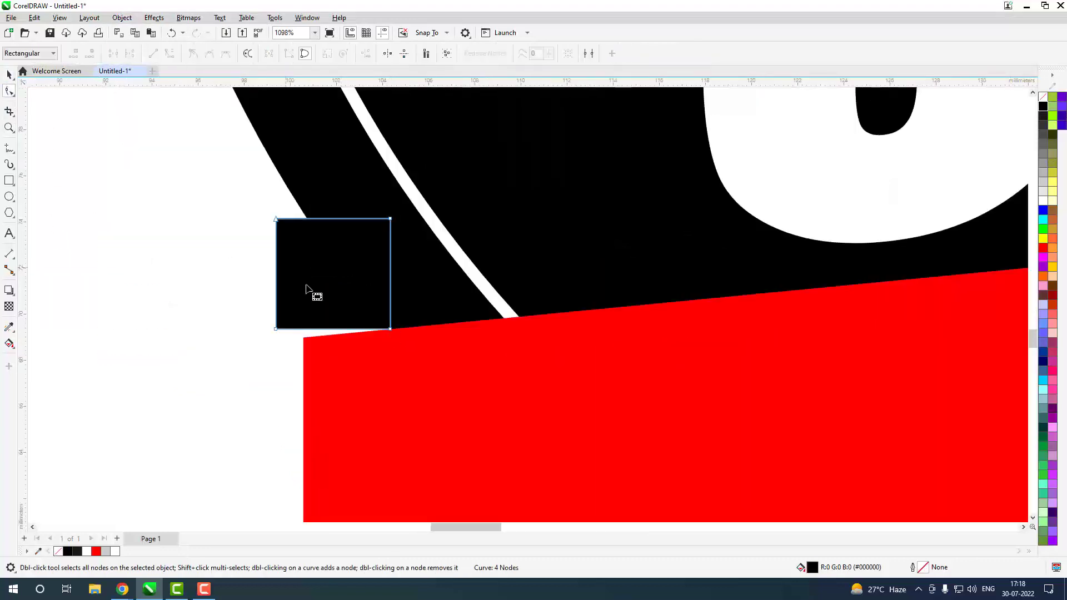
pyautogui.doubleClick(277, 220)
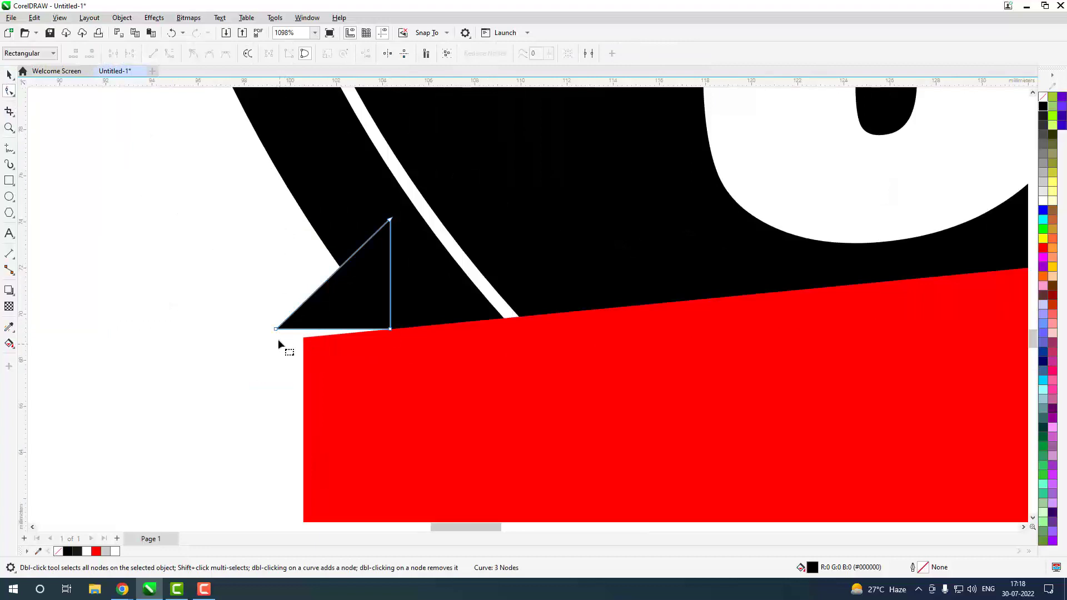
pyautogui.moveTo(275, 329); pyautogui.dragTo(304, 337)
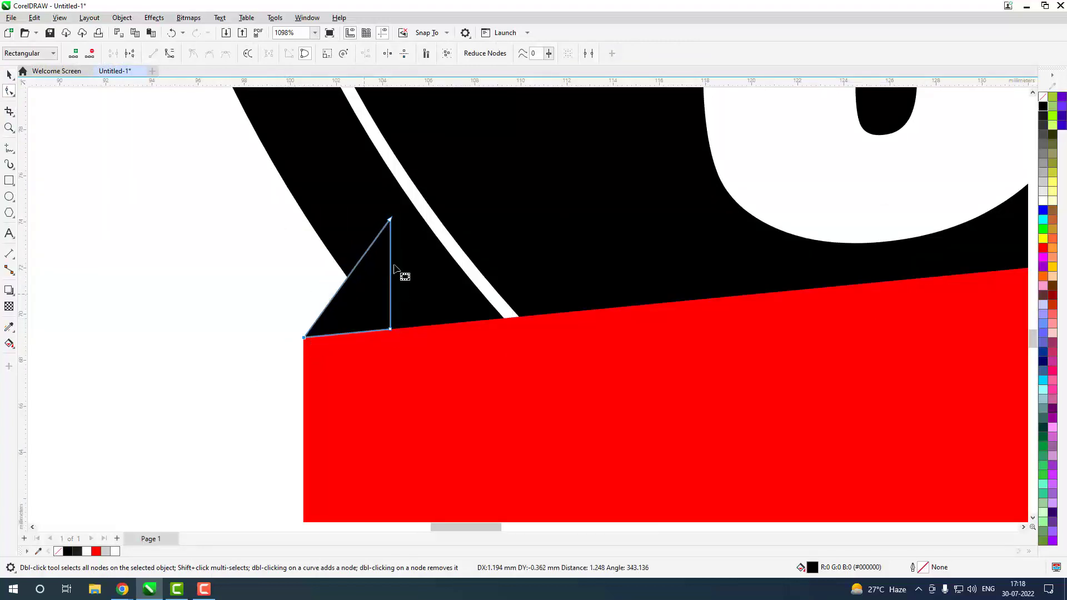
pyautogui.moveTo(391, 220); pyautogui.dragTo(366, 274)
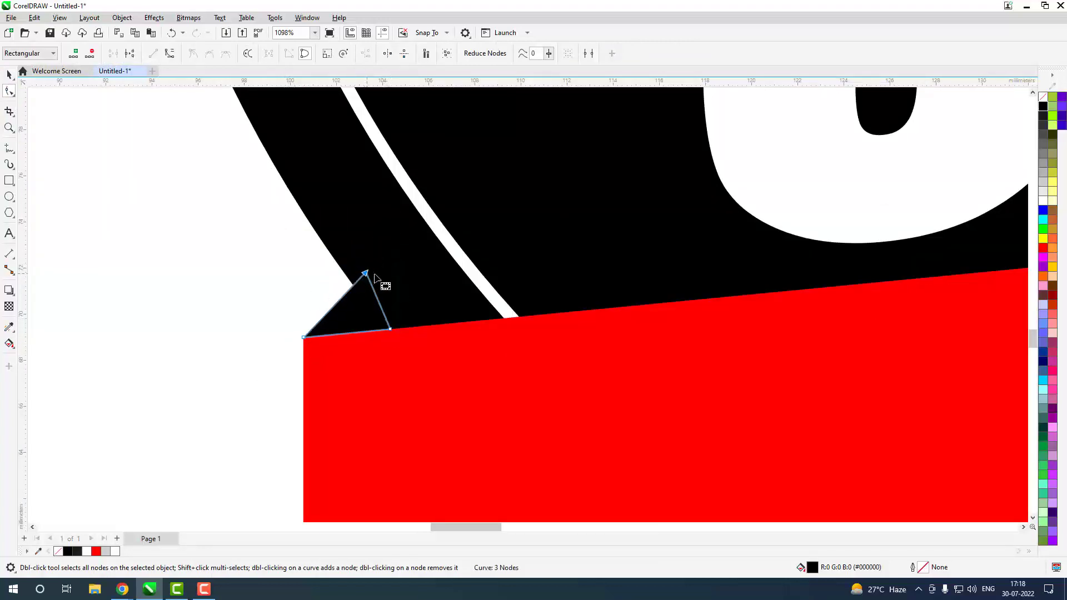
pyautogui.press('space')
pyautogui.press('z')
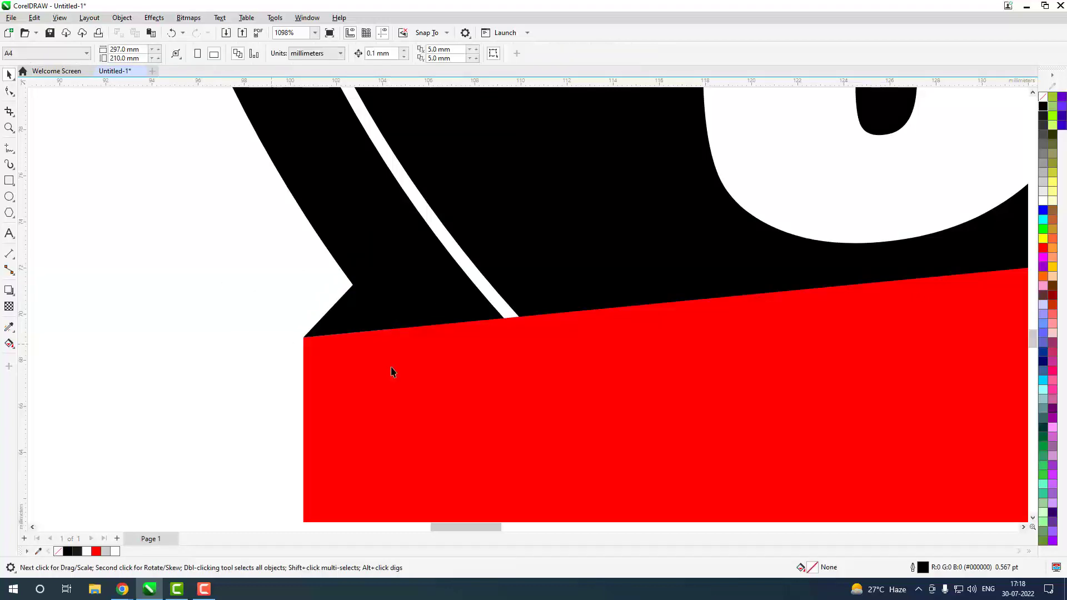
pyautogui.scroll(-3, 391, 371)
pyautogui.hotkey('shift', 'F4')
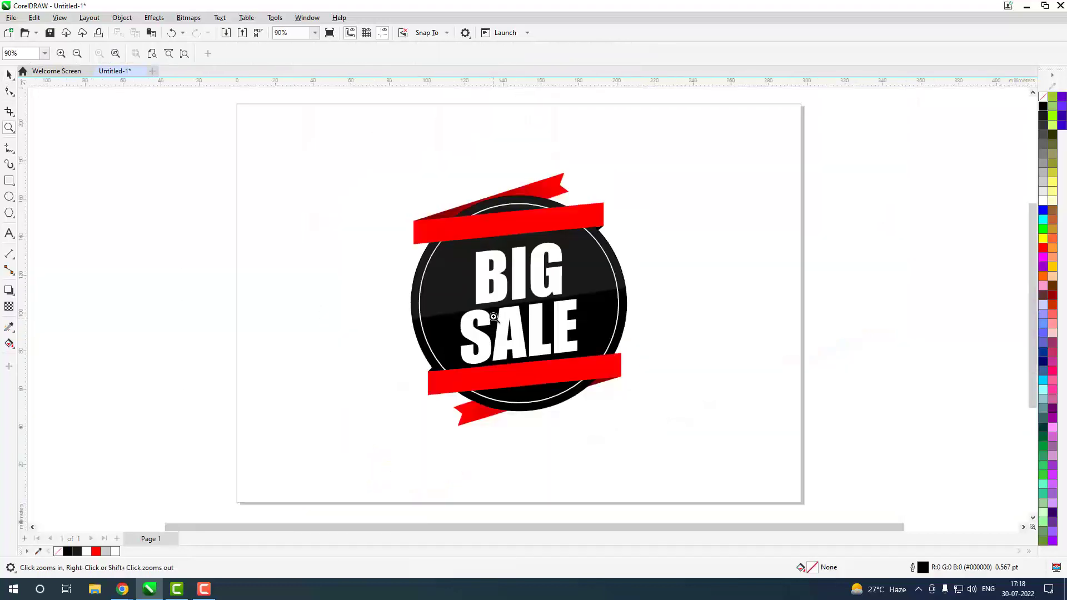
pyautogui.moveTo(567, 337); pyautogui.dragTo(686, 442)
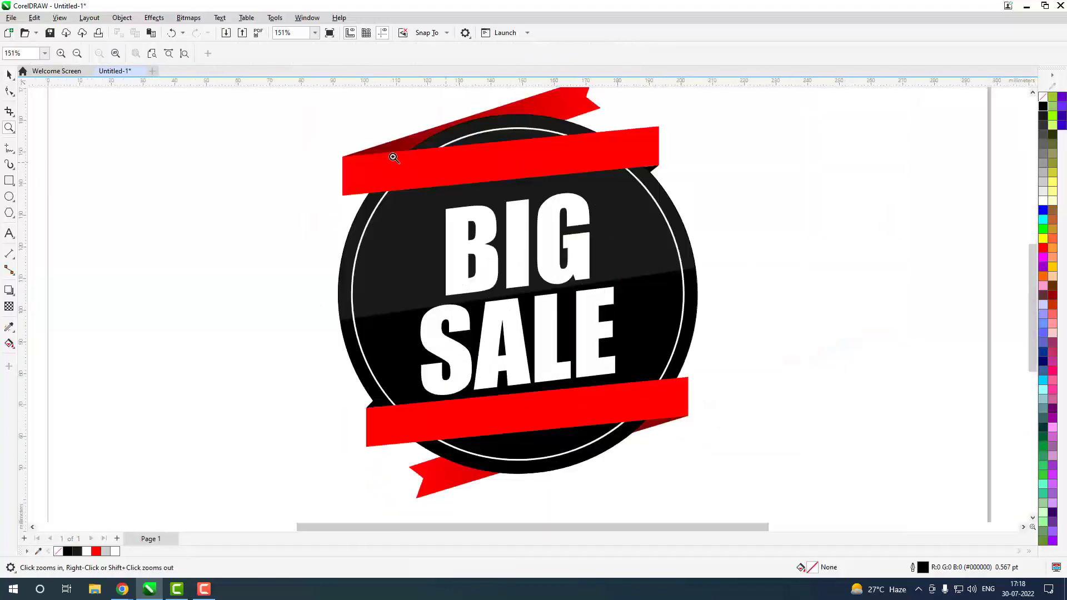
# Step: Shift the BIG SALE text slightly upward between the two red bars
pyautogui.moveTo(323, 145); pyautogui.dragTo(710, 420)
pyautogui.press('space')
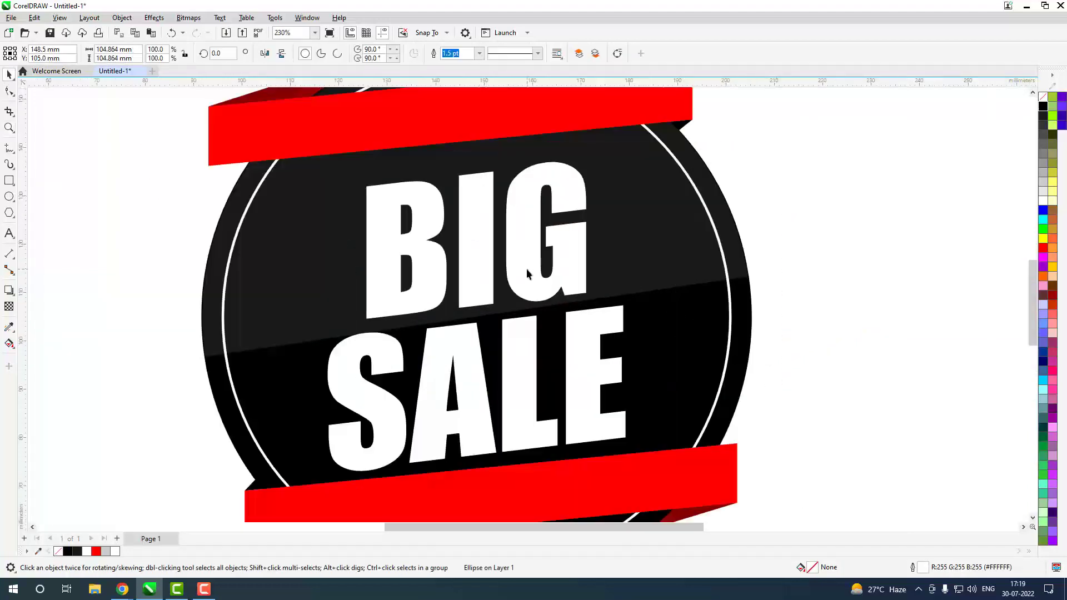
pyautogui.click(528, 273)
pyautogui.moveTo(485, 320); pyautogui.dragTo(479, 307)
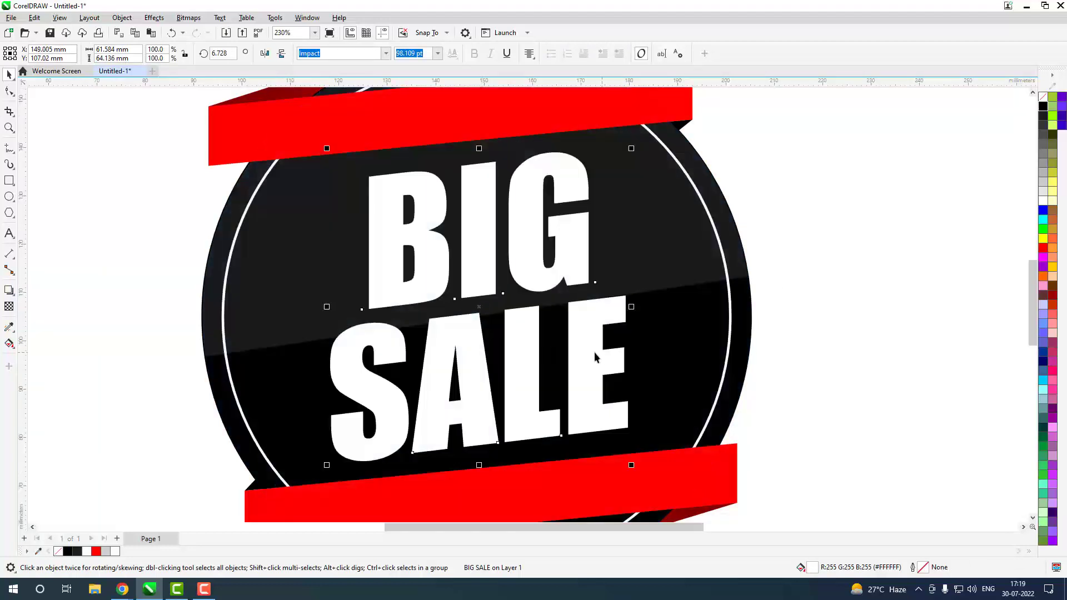
pyautogui.click(910, 345)
pyautogui.press('z')
pyautogui.rightClick(745, 291)
pyautogui.rightClick(719, 281)
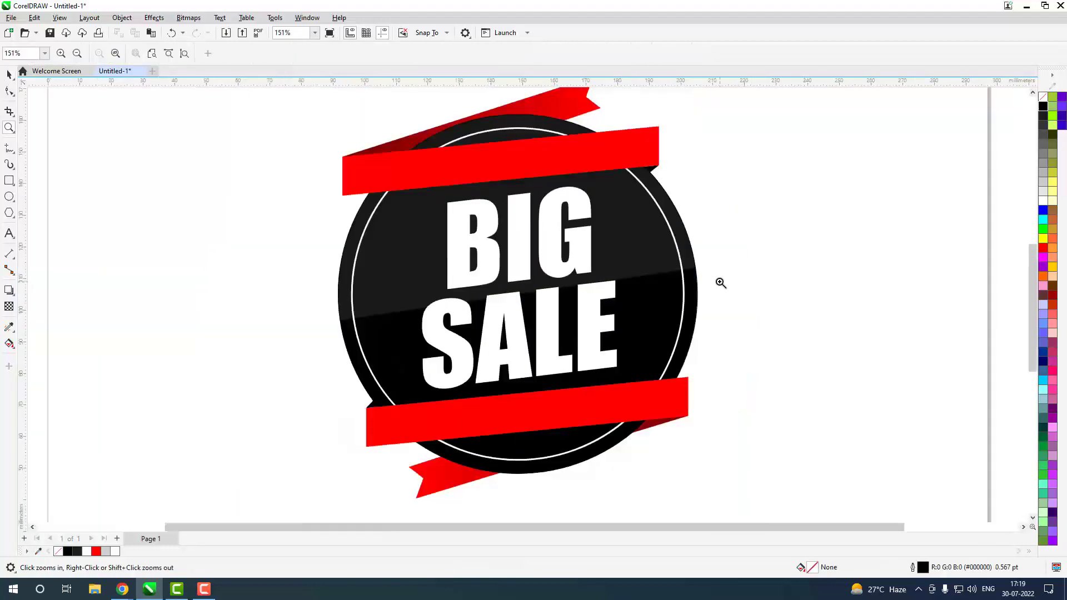
pyautogui.moveTo(354, 172); pyautogui.dragTo(726, 428)
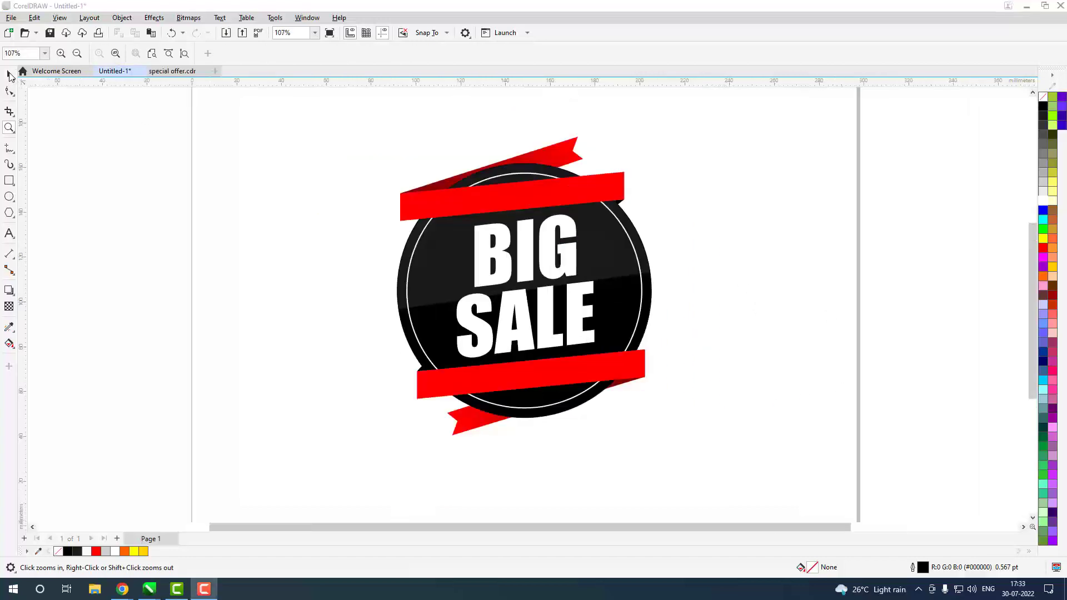
# Step: Add the artistic text "SPECIAL OFFER TODAY" beside the badge
pyautogui.click(9, 75)
pyautogui.click(9, 233)
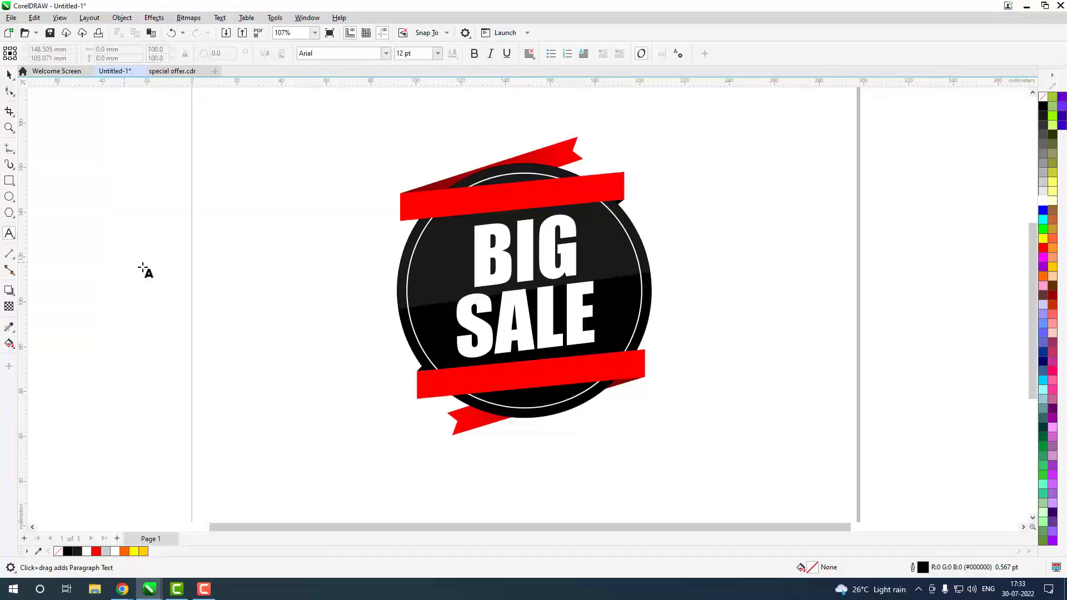
pyautogui.click(242, 293)
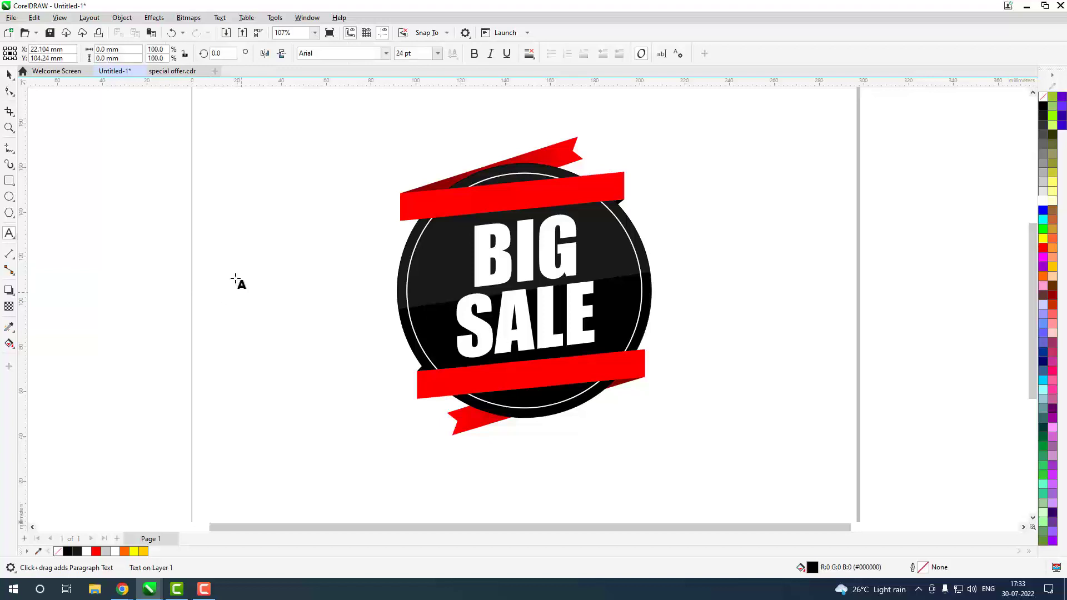
pyautogui.click(8, 234)
pyautogui.click(268, 286)
pyautogui.write('SPECIA')
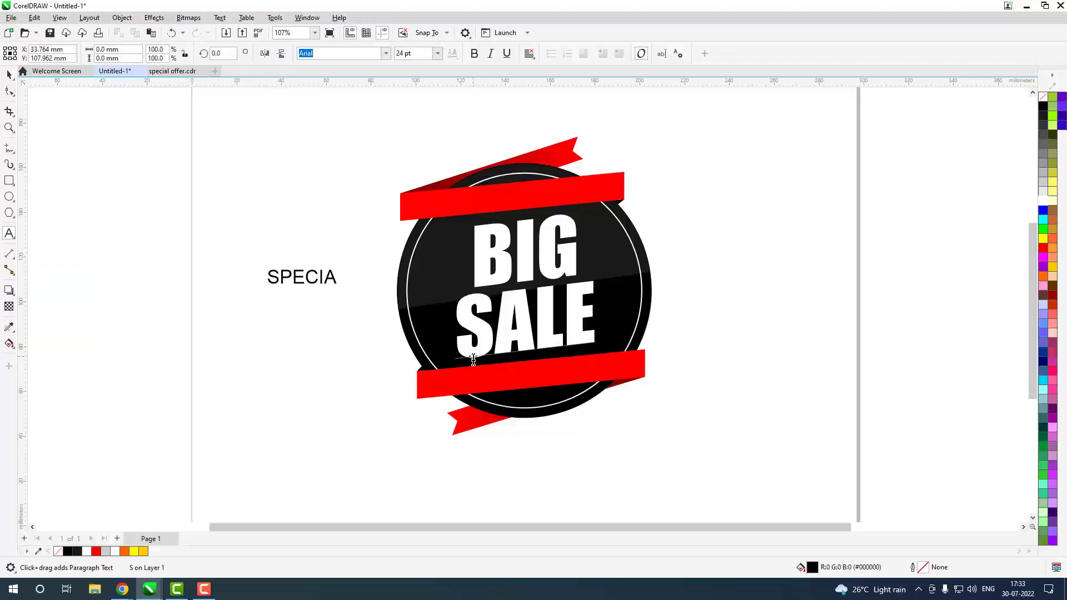
pyautogui.write('L OFFER TODAY')
pyautogui.hotkey('ctrl', 'space')
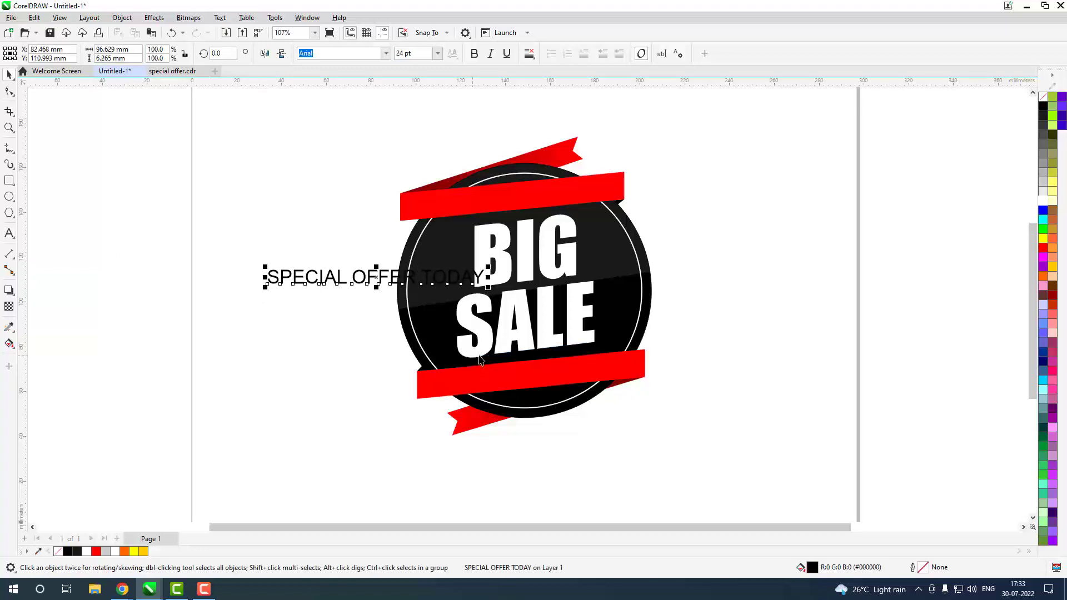
# Step: Move the SPECIAL OFFER TODAY text above the badge's upper left side and set its font to Impact
pyautogui.moveTo(371, 276); pyautogui.dragTo(335, 141)
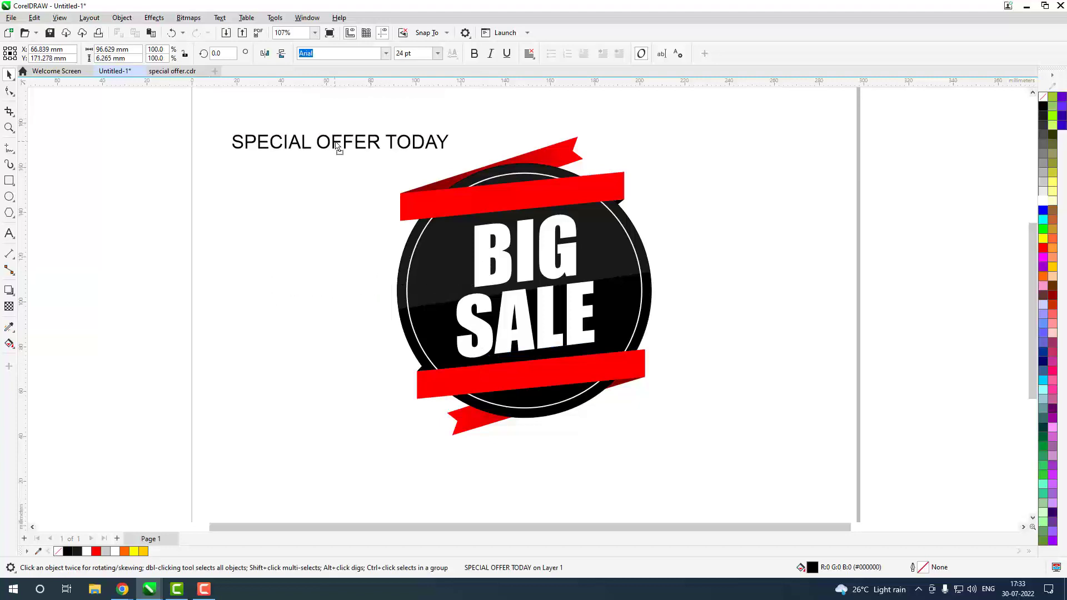
pyautogui.click(386, 54)
pyautogui.click(321, 86)
pyautogui.click(397, 158)
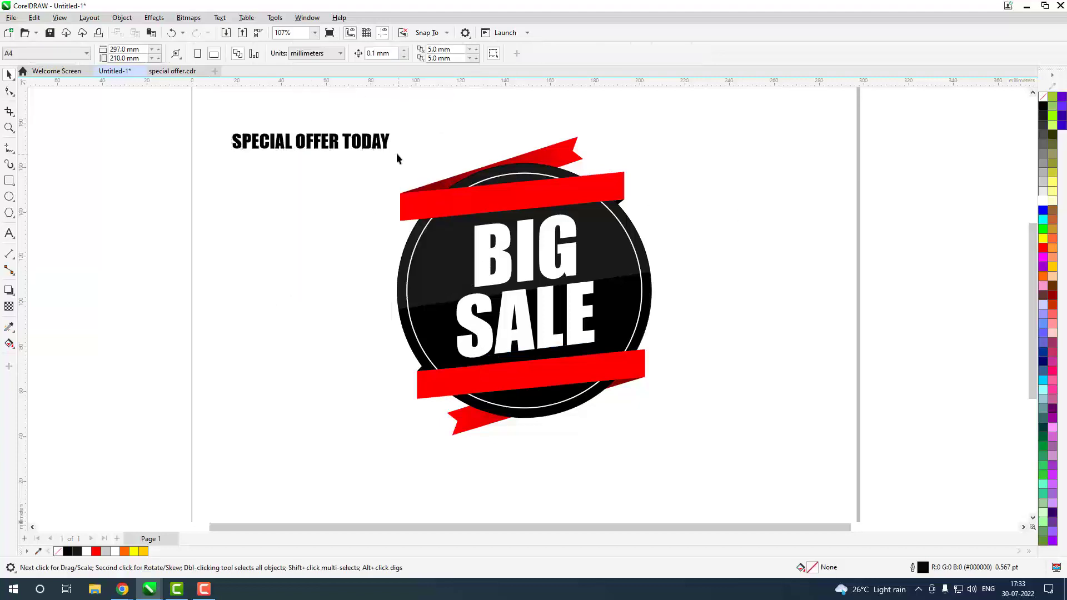
# Step: Centre the SPECIAL OFFER TODAY text horizontally and vertically on the upper red bar
pyautogui.click(382, 147)
pyautogui.keyDown('shift'); pyautogui.click(485, 204); pyautogui.keyUp('shift')
pyautogui.press('c')
pyautogui.press('e')
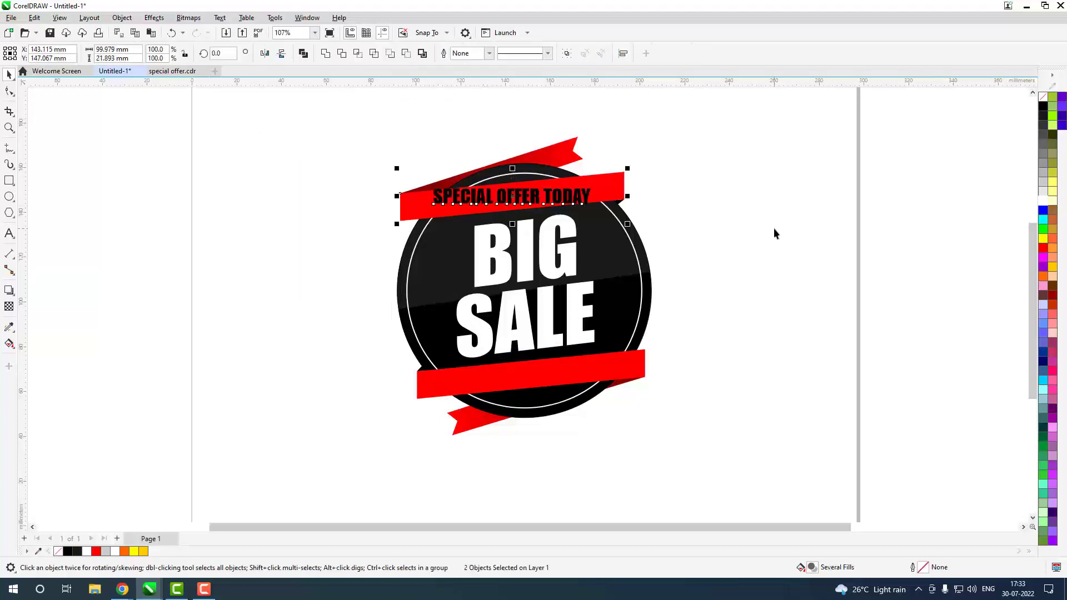
pyautogui.click(774, 228)
# Step: Skew the SPECIAL OFFER TODAY text vertically to follow the upper red bar's slope
pyautogui.press('z')
pyautogui.moveTo(326, 131); pyautogui.dragTo(736, 277)
pyautogui.press('space')
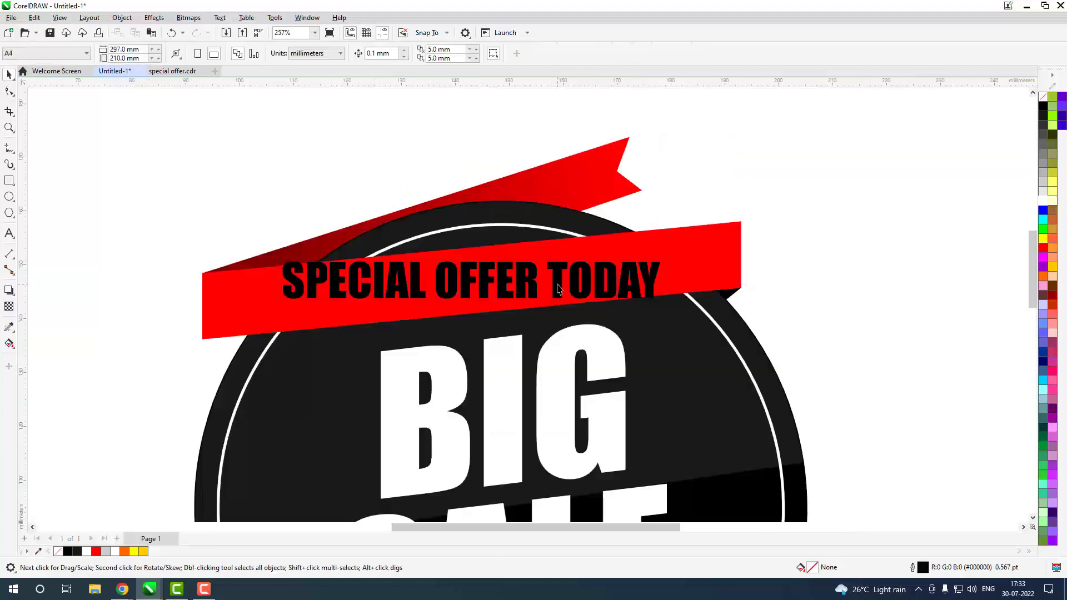
pyautogui.click(558, 286)
pyautogui.click(560, 286)
pyautogui.moveTo(665, 284); pyautogui.dragTo(717, 257)
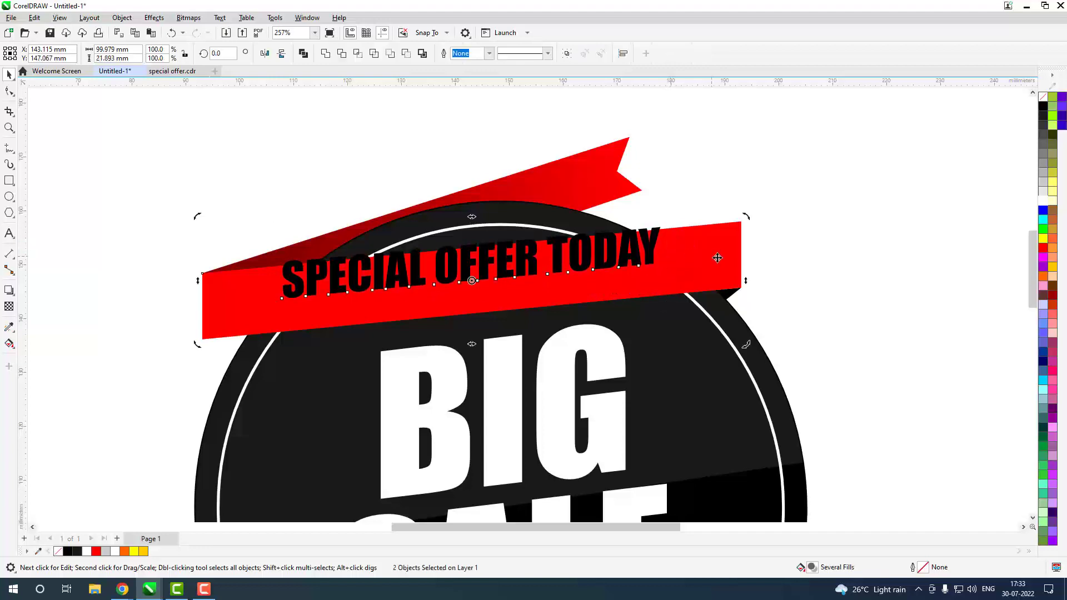
pyautogui.click(846, 317)
# Step: Enlarge the SPECIAL OFFER TODAY text from its centre to about 80 x 15 mm and fill it white
pyautogui.click(633, 280)
pyautogui.moveTo(665, 321); pyautogui.dragTo(696, 344)
pyautogui.press('Escape')
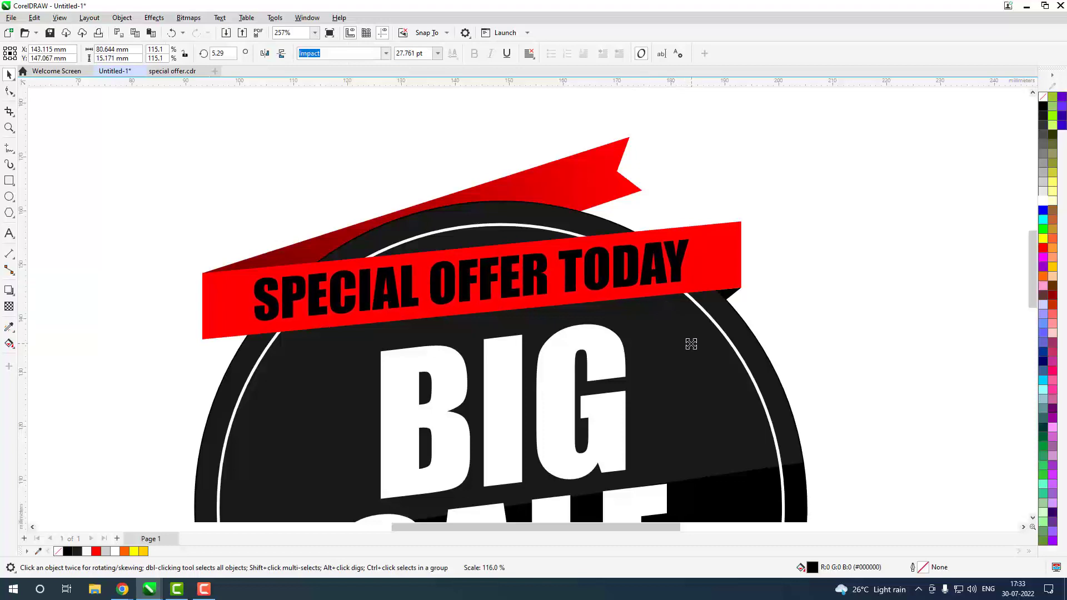
pyautogui.click(1043, 203)
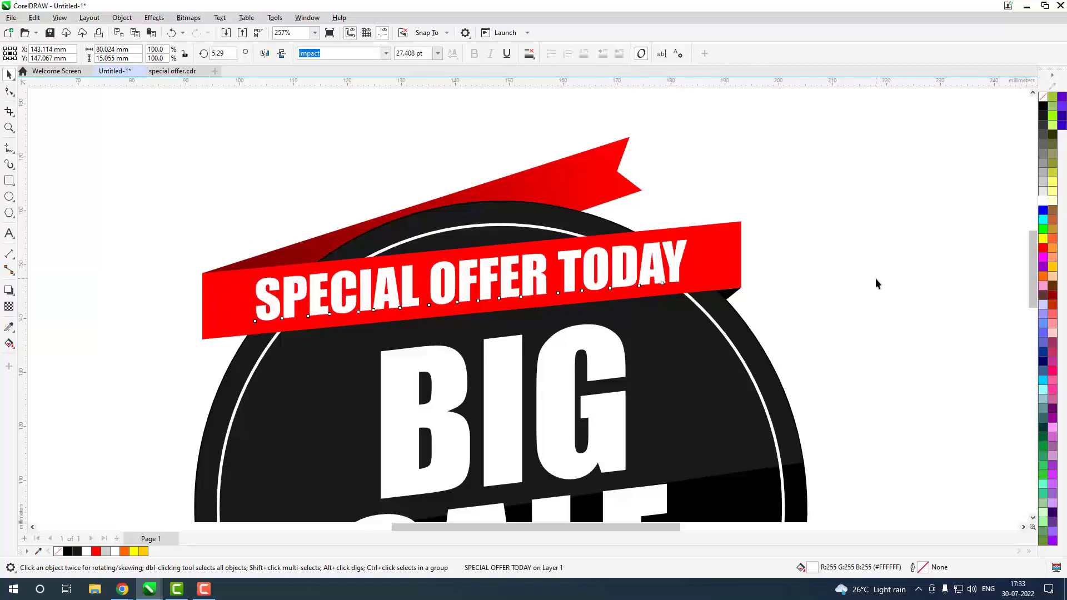
# Step: Place a copy of the SPECIAL OFFER TODAY text on the lower red bar
pyautogui.press('z')
pyautogui.rightClick(614, 310)
pyautogui.moveTo(295, 174); pyautogui.dragTo(768, 449)
pyautogui.press('space')
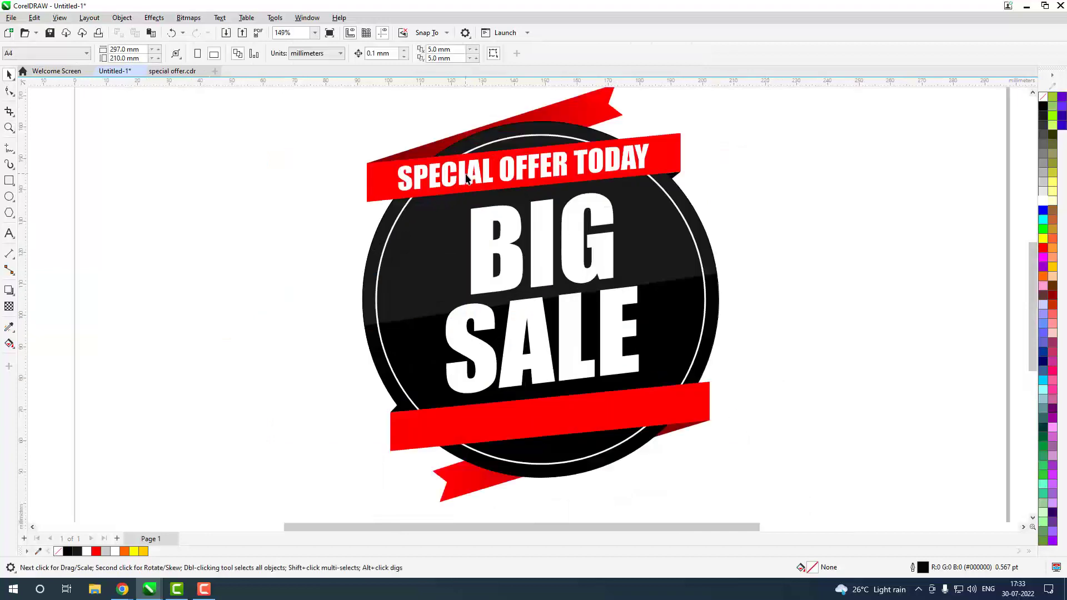
pyautogui.click(530, 174)
pyautogui.moveTo(395, 138); pyautogui.dragTo(793, 241)
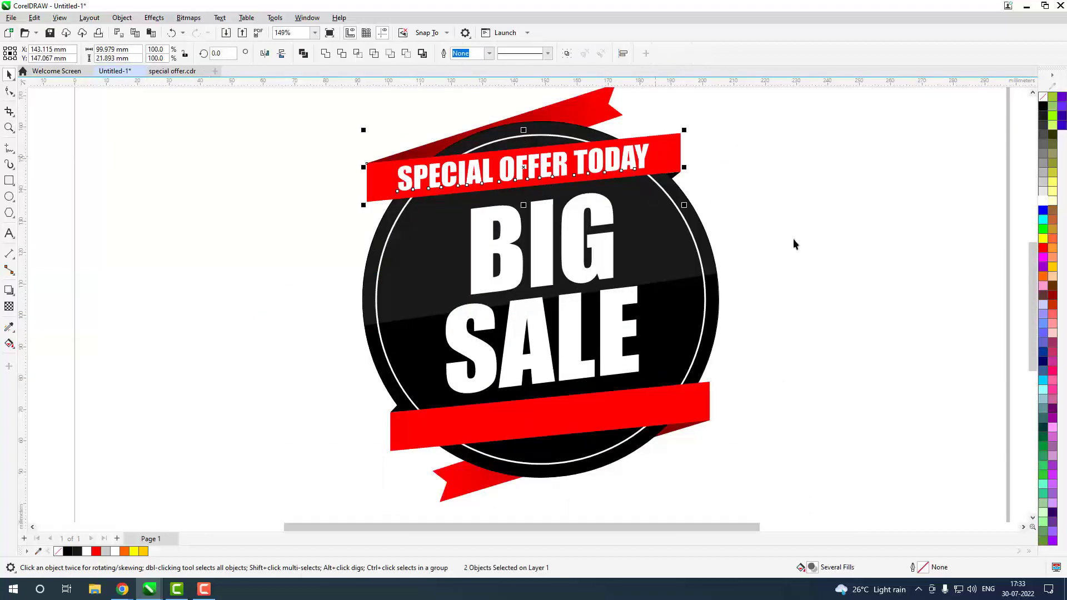
pyautogui.click(762, 254)
pyautogui.moveTo(548, 174); pyautogui.dragTo(575, 420)
pyautogui.rightClick(574, 419)
# Step: Replace the copied text with "HURRY UP!!!" and centre it on the lower red bar
pyautogui.doubleClick(572, 416)
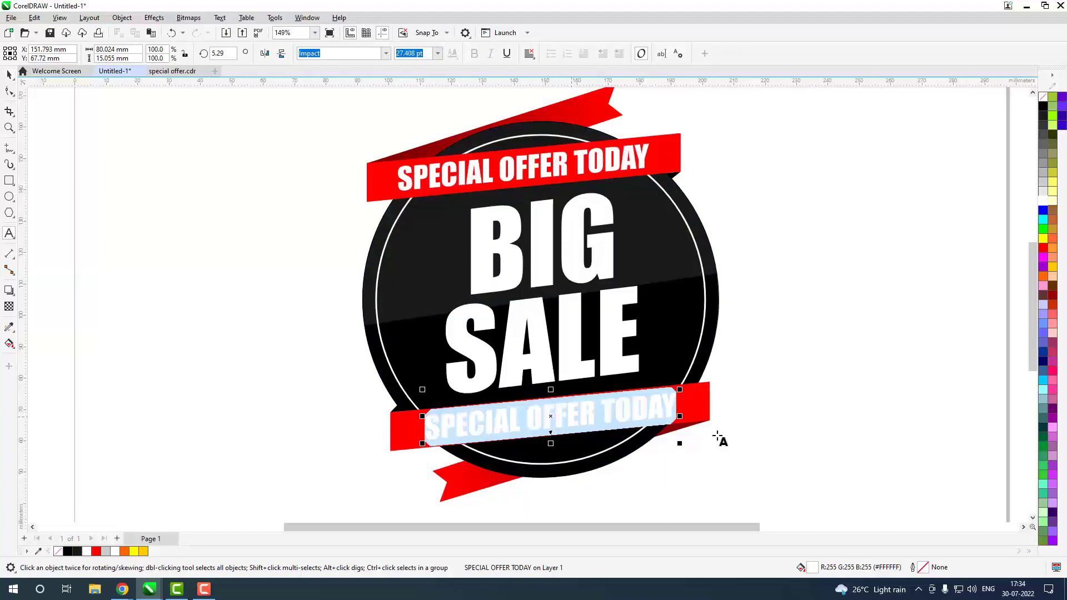
pyautogui.write('J')
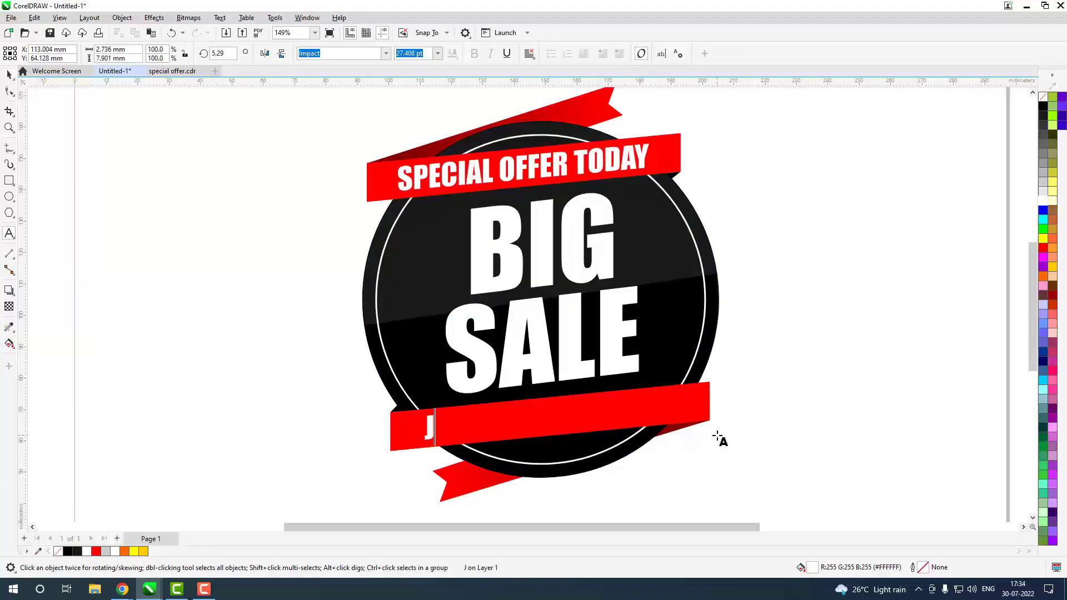
pyautogui.press('BackSpace')
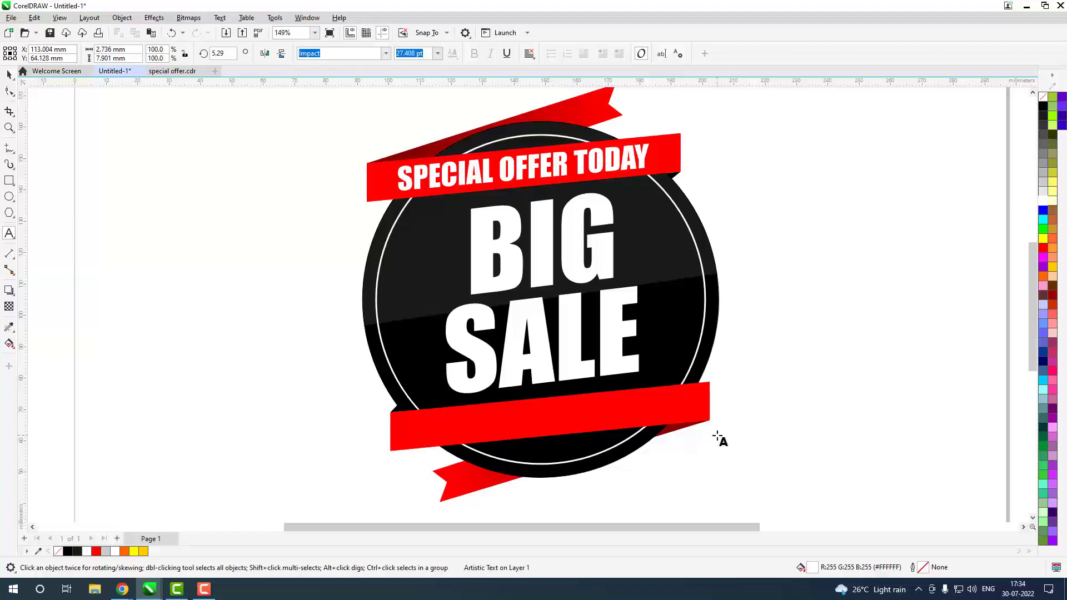
pyautogui.write('HURRY UP')
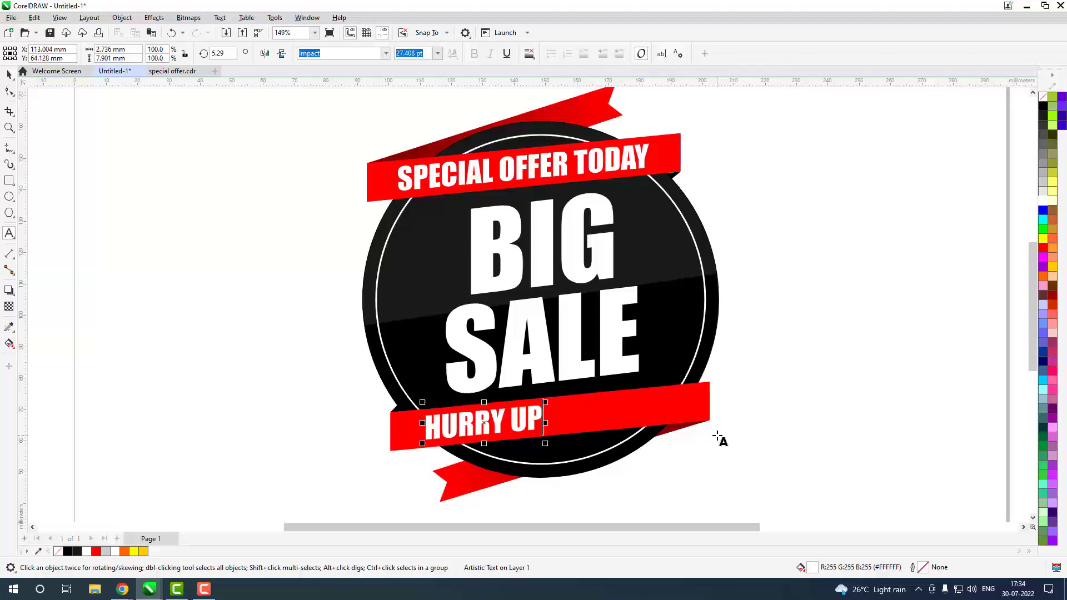
pyautogui.write('!!!')
pyautogui.hotkey('ctrl', 'space')
pyautogui.keyDown('shift'); pyautogui.click(667, 405); pyautogui.keyUp('shift')
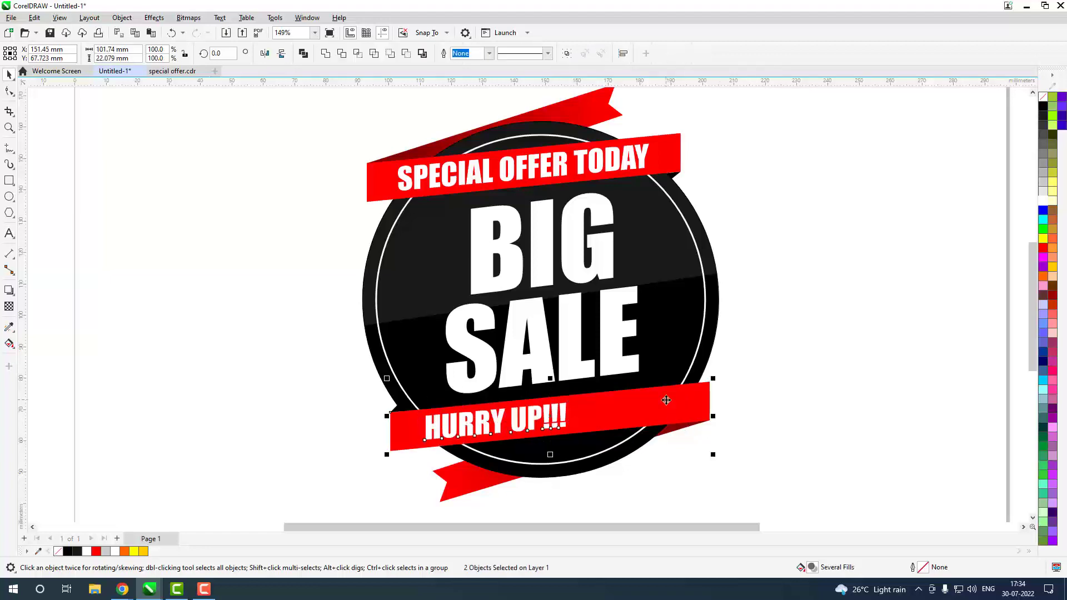
pyautogui.press('c')
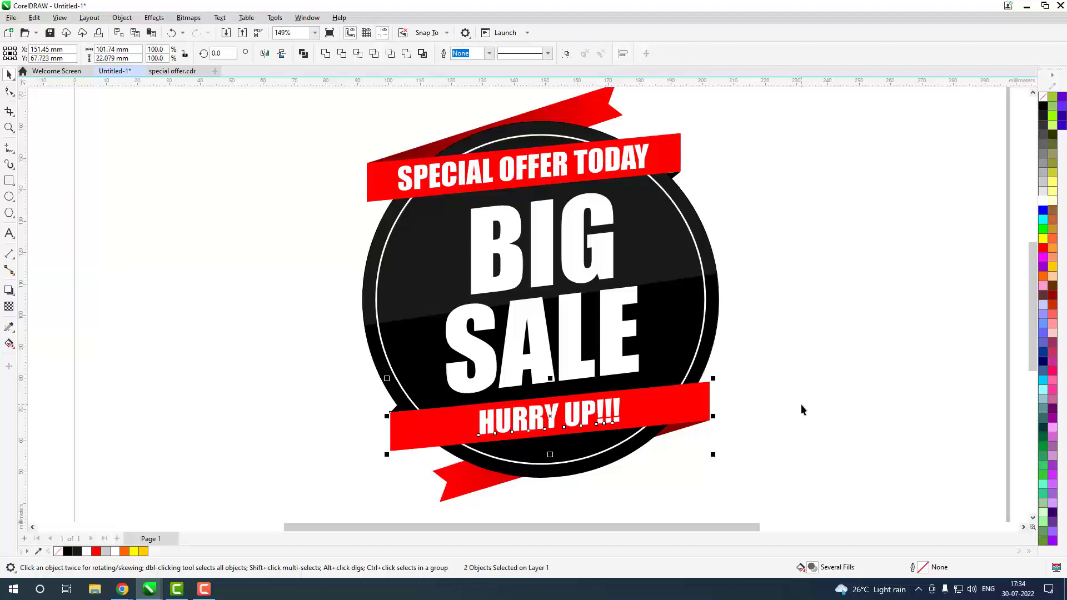
# Step: Draw a five-pointed star about 4.5 x 4.3 mm before the word SPECIAL, filled white without an outline
pyautogui.press('z')
pyautogui.moveTo(323, 141); pyautogui.dragTo(758, 281)
pyautogui.press('space')
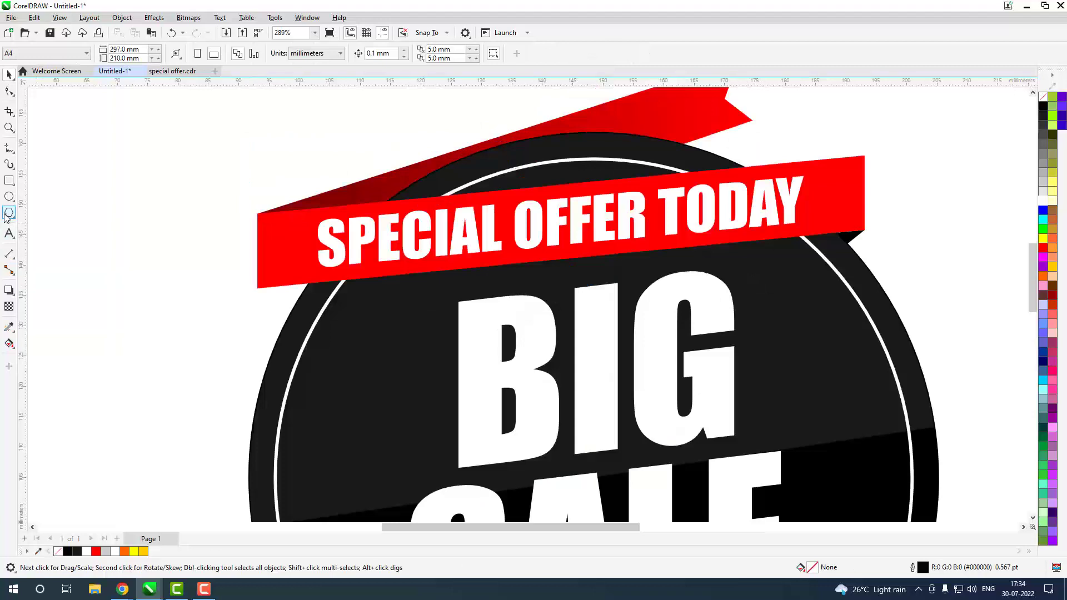
pyautogui.click(8, 215)
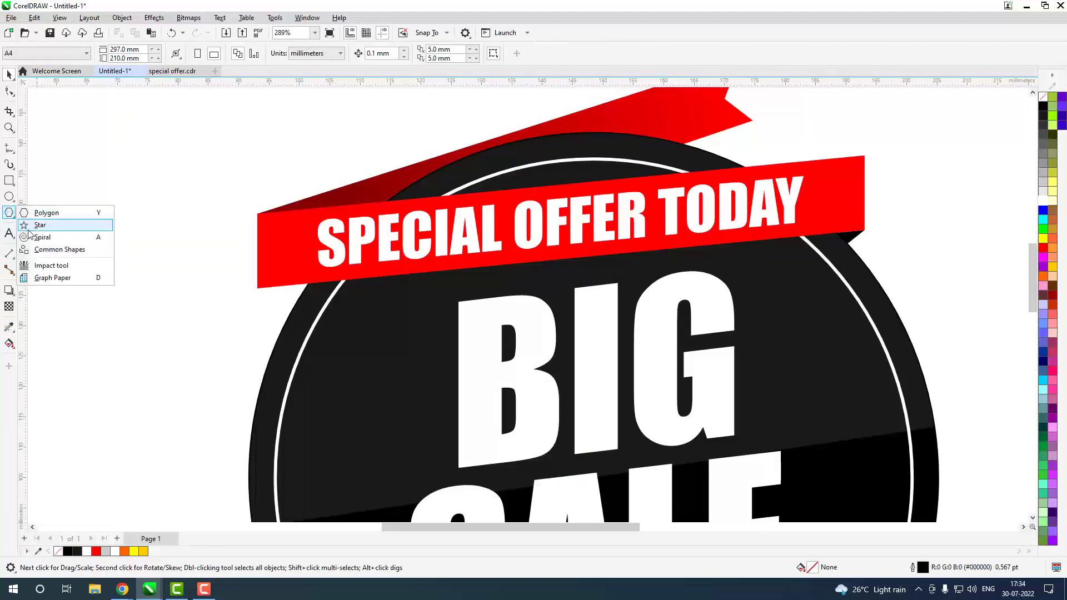
pyautogui.click(39, 225)
pyautogui.moveTo(283, 248); pyautogui.dragTo(307, 262)
pyautogui.press('space')
pyautogui.click(1042, 202)
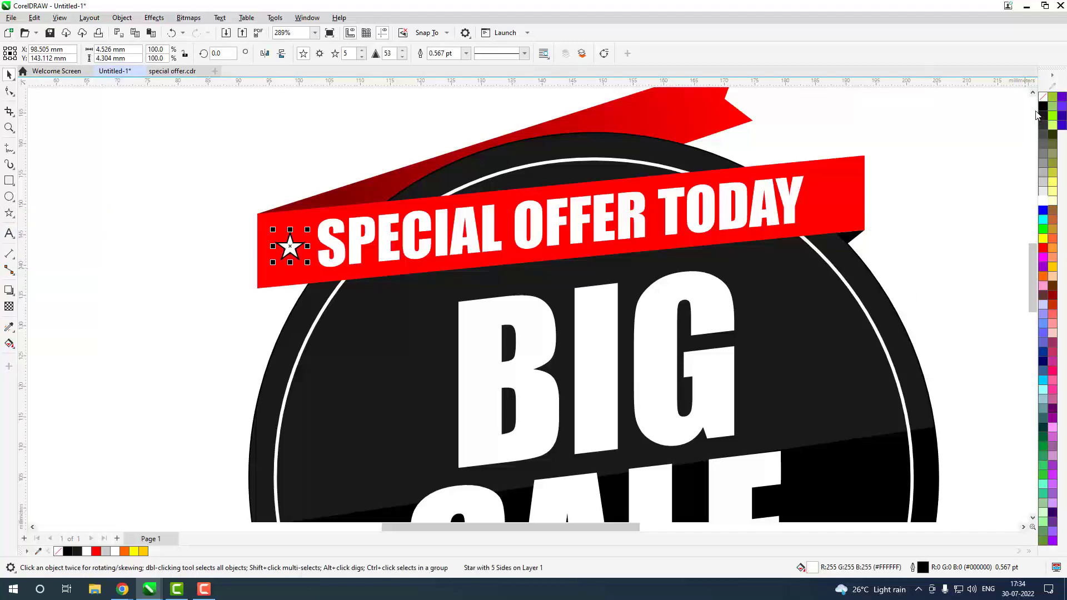
pyautogui.rightClick(1044, 96)
pyautogui.click(224, 271)
# Step: Place a copy of the white star after the word TODAY on the upper red bar
pyautogui.moveTo(289, 259); pyautogui.dragTo(825, 201)
pyautogui.rightClick(826, 201)
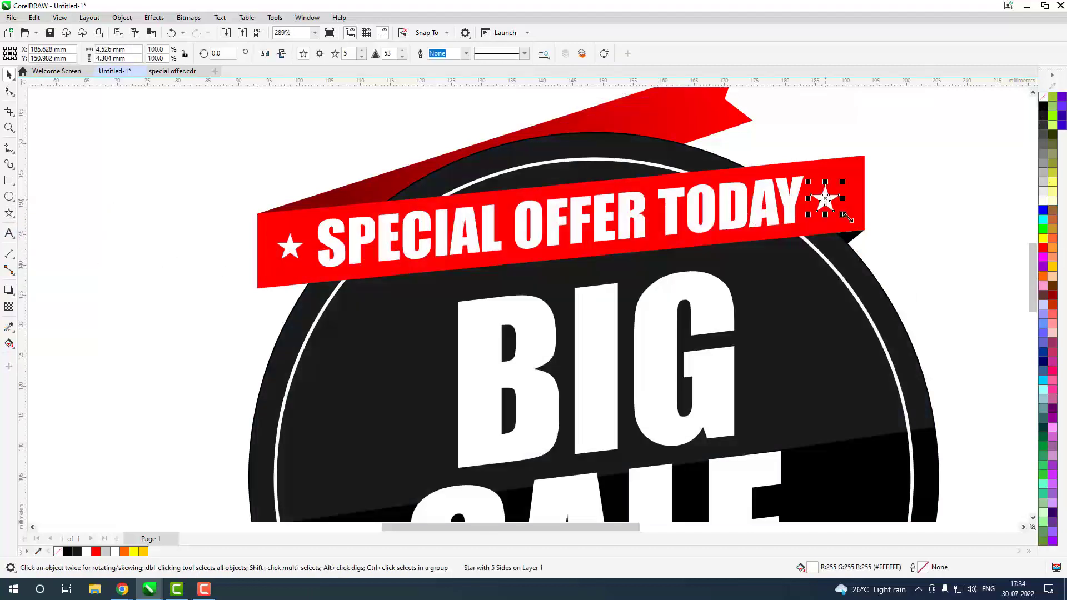
pyautogui.click(922, 279)
# Step: Draw a square about 155.6 mm wide around the badge and move it aside to the badge's left
pyautogui.press('z')
pyautogui.rightClick(595, 259)
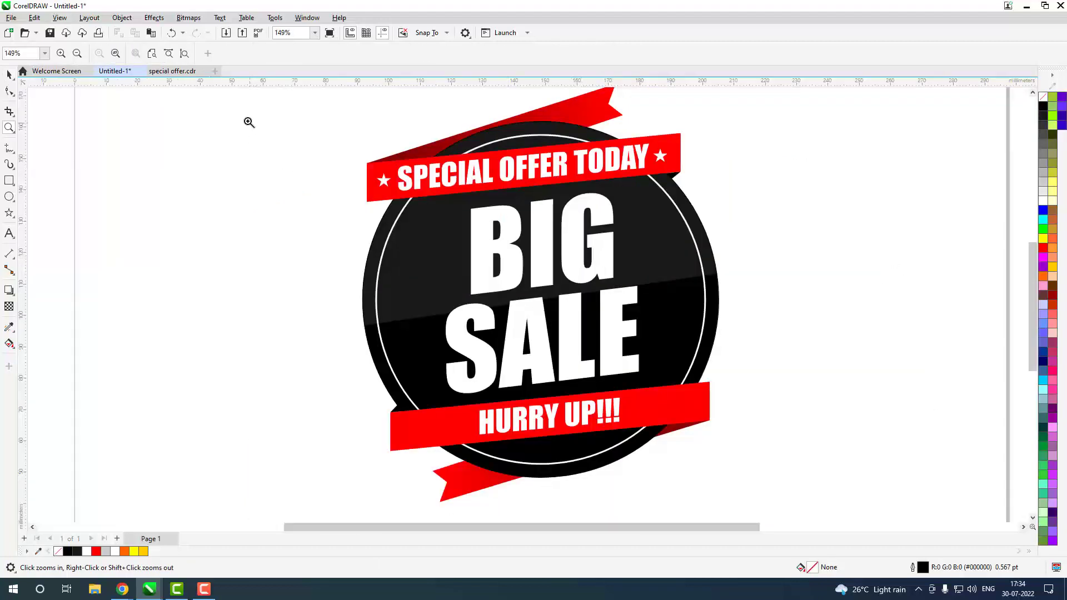
pyautogui.moveTo(240, 117); pyautogui.dragTo(833, 498)
pyautogui.rightClick(784, 376)
pyautogui.rightClick(783, 377)
pyautogui.press('space')
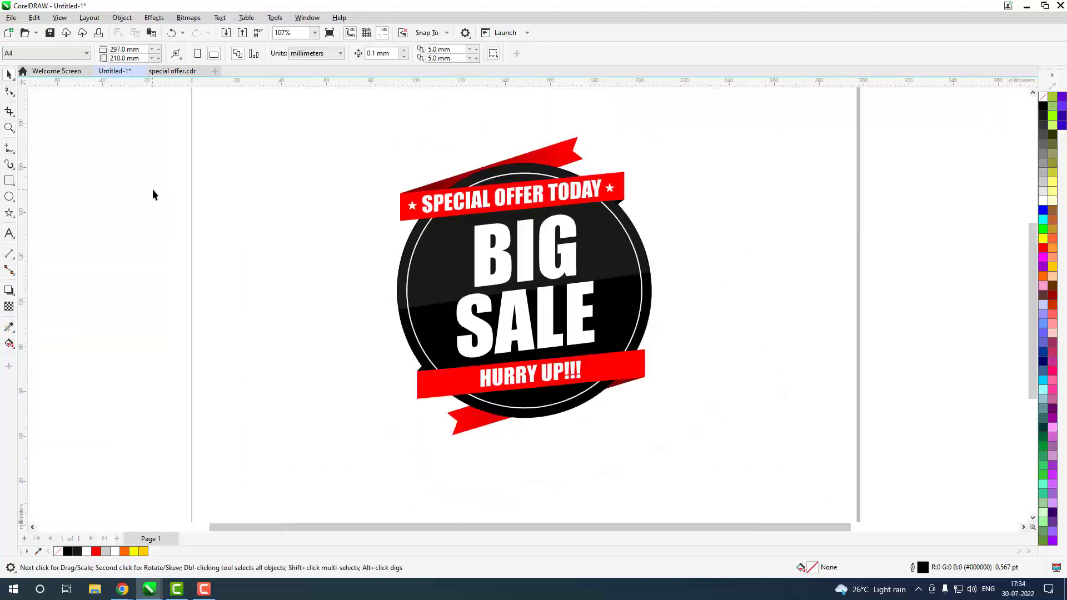
pyautogui.click(9, 181)
pyautogui.moveTo(332, 113); pyautogui.dragTo(632, 461)
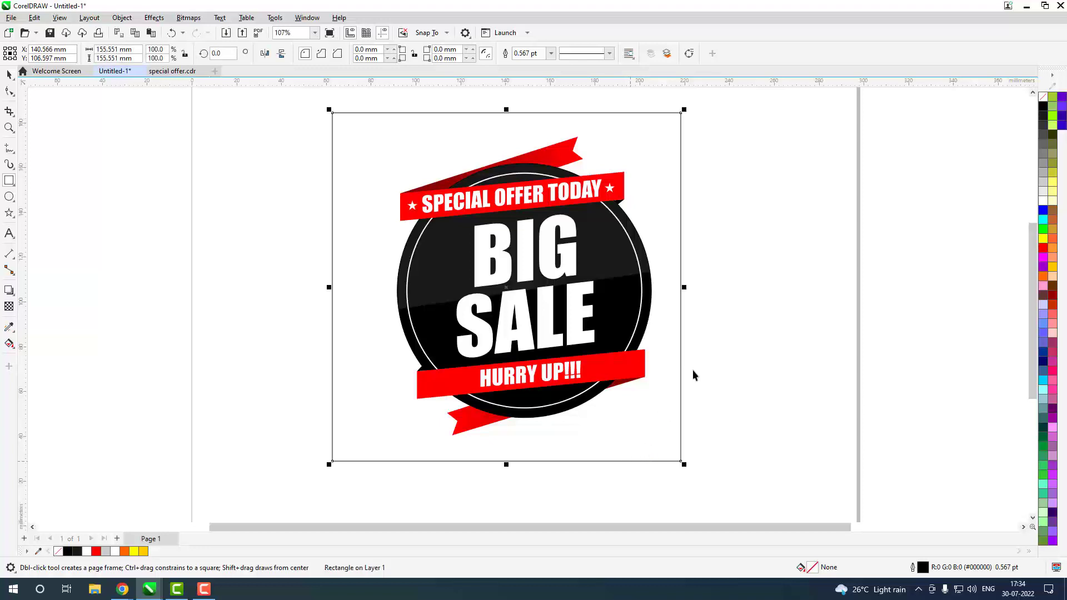
pyautogui.press('space')
pyautogui.moveTo(680, 265); pyautogui.dragTo(316, 263)
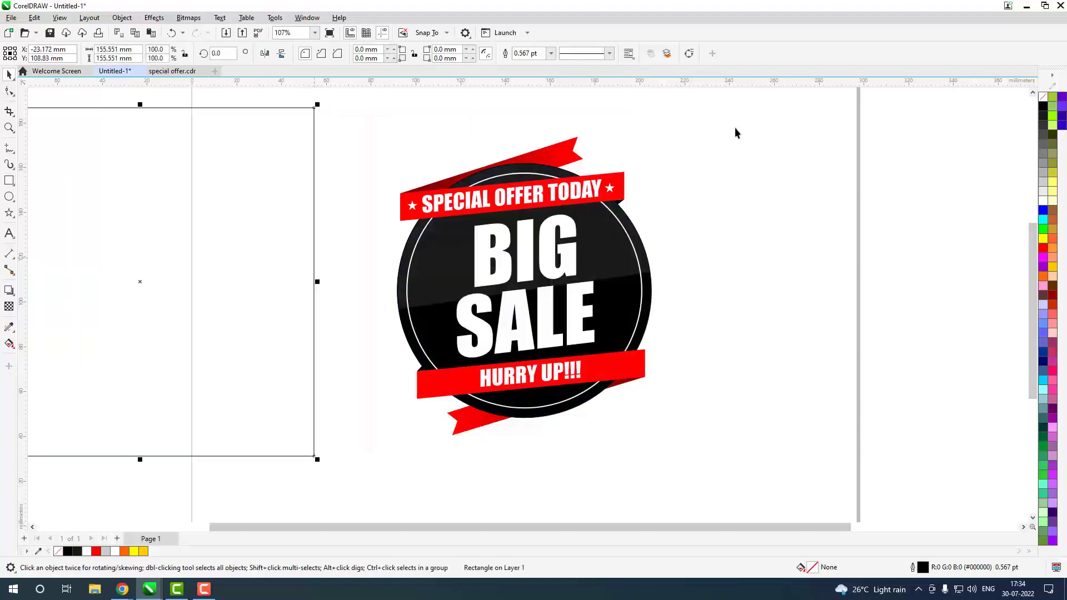
# Step: Group all the badge objects, leaving out the square
pyautogui.moveTo(729, 108); pyautogui.dragTo(358, 474)
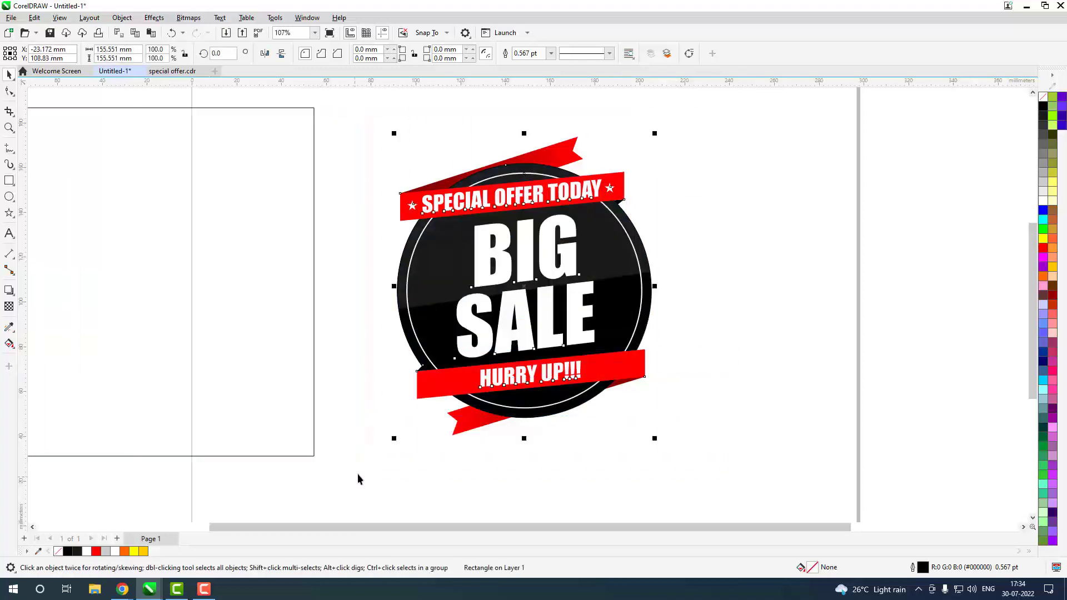
pyautogui.click(122, 18)
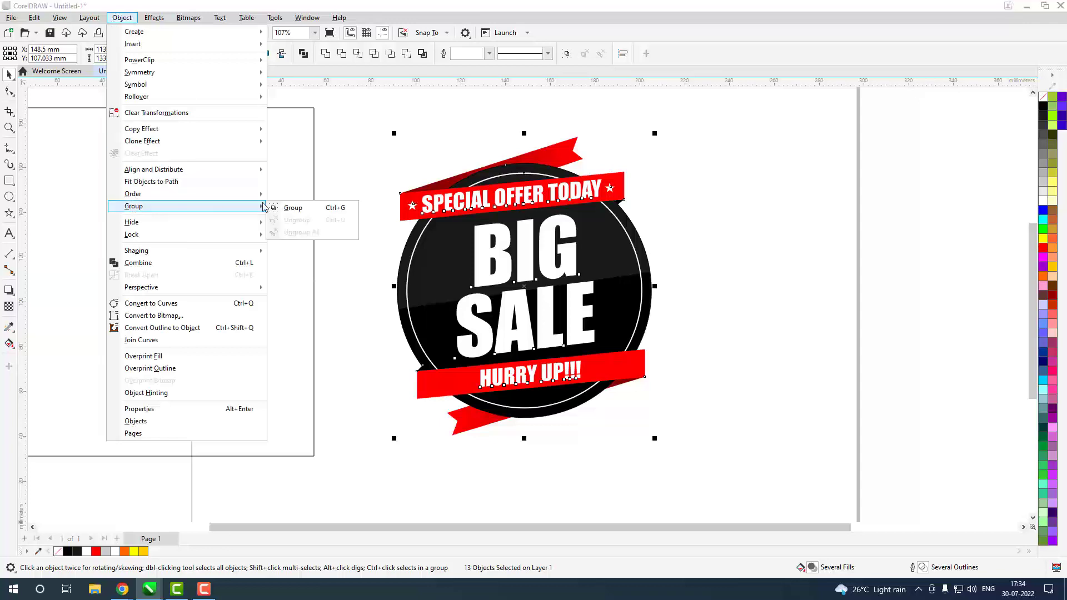
pyautogui.click(292, 207)
# Step: Centre the square horizontally and vertically on the badge group
pyautogui.click(314, 337)
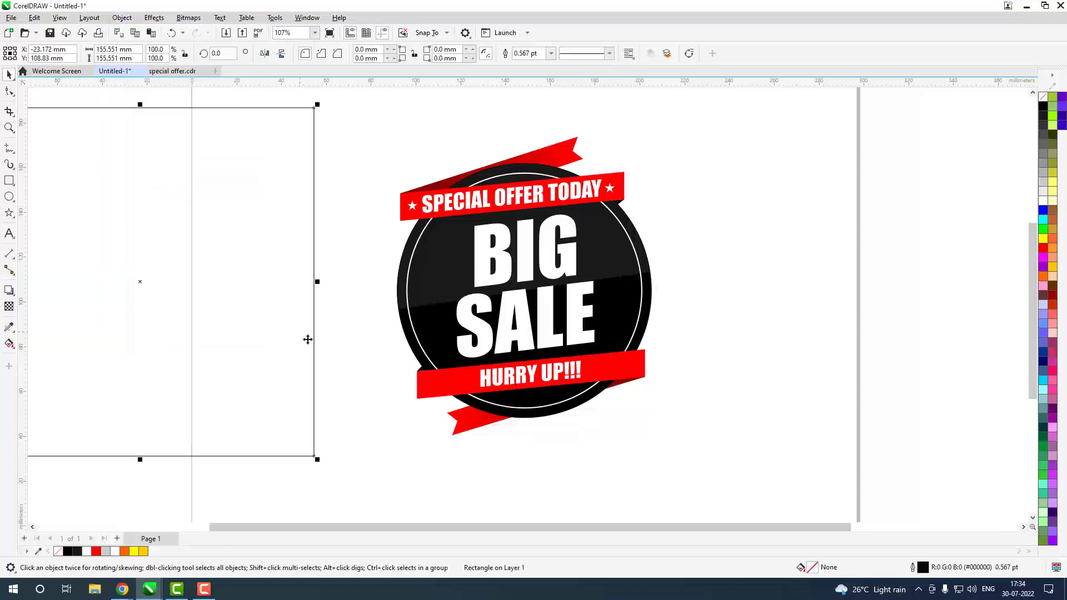
pyautogui.keyDown('shift'); pyautogui.click(418, 347); pyautogui.keyUp('shift')
pyautogui.press('e')
pyautogui.press('c')
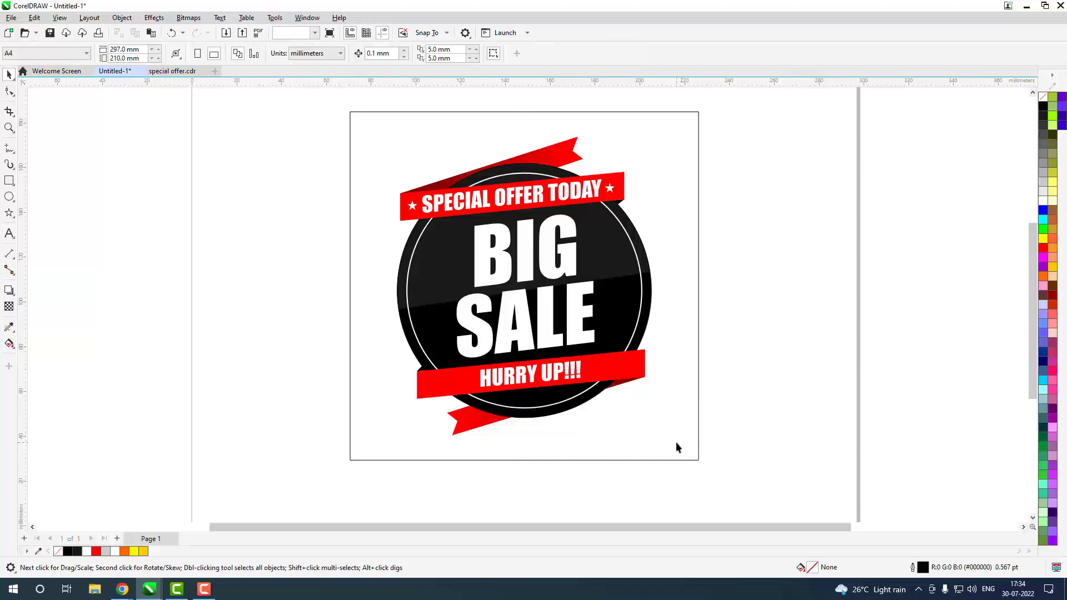
# Step: Give the background square an elliptical fountain fill centred on the square
pyautogui.click(676, 443)
pyautogui.click(9, 343)
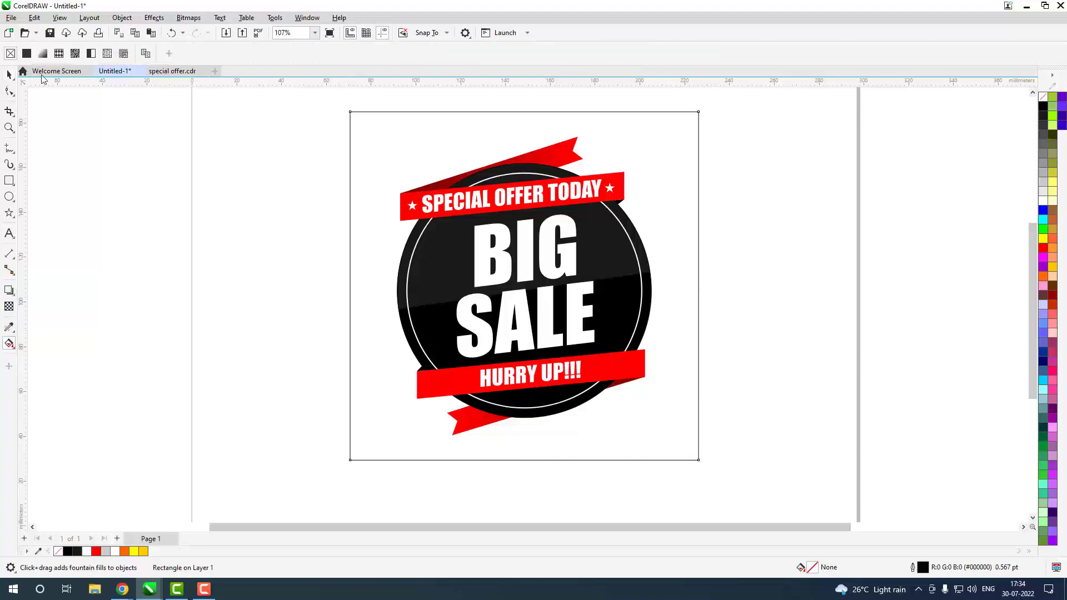
pyautogui.click(44, 55)
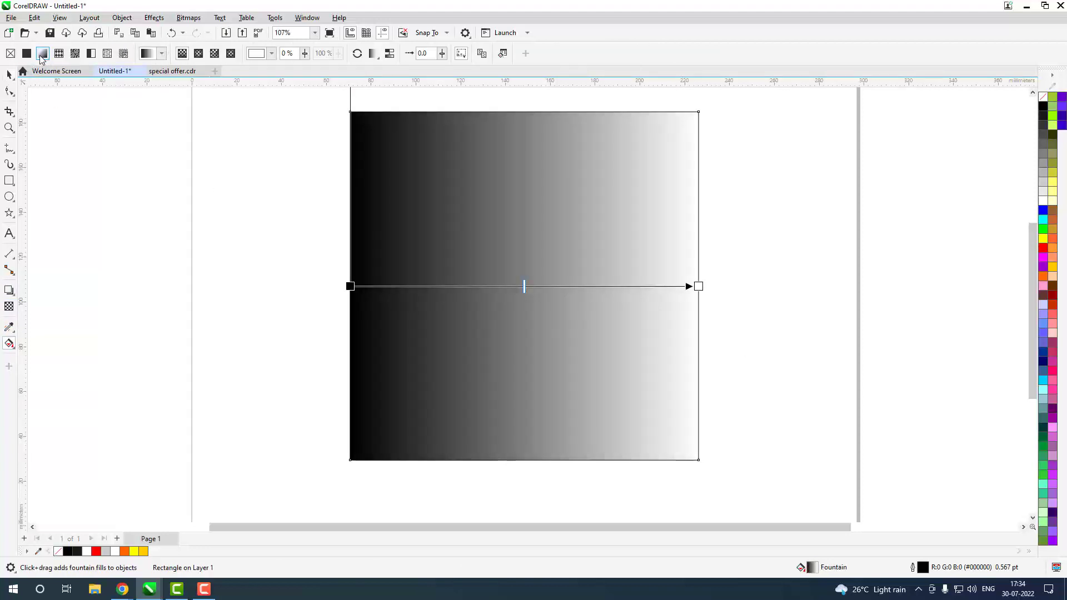
pyautogui.click(198, 54)
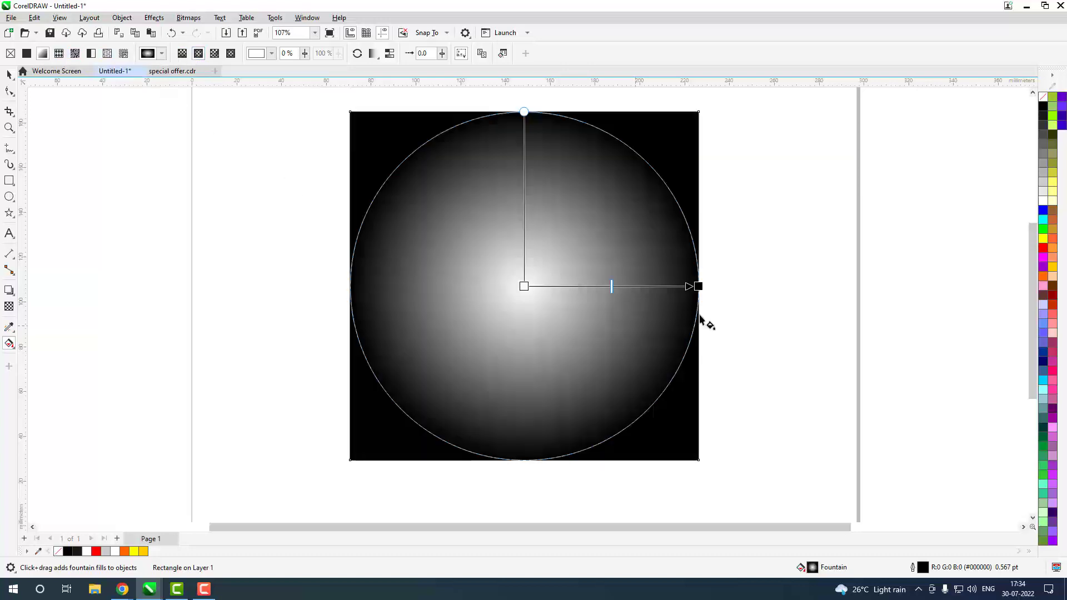
# Step: Colour the square's fountain fill orange at the outer edge and yellow at the centre
pyautogui.click(698, 286)
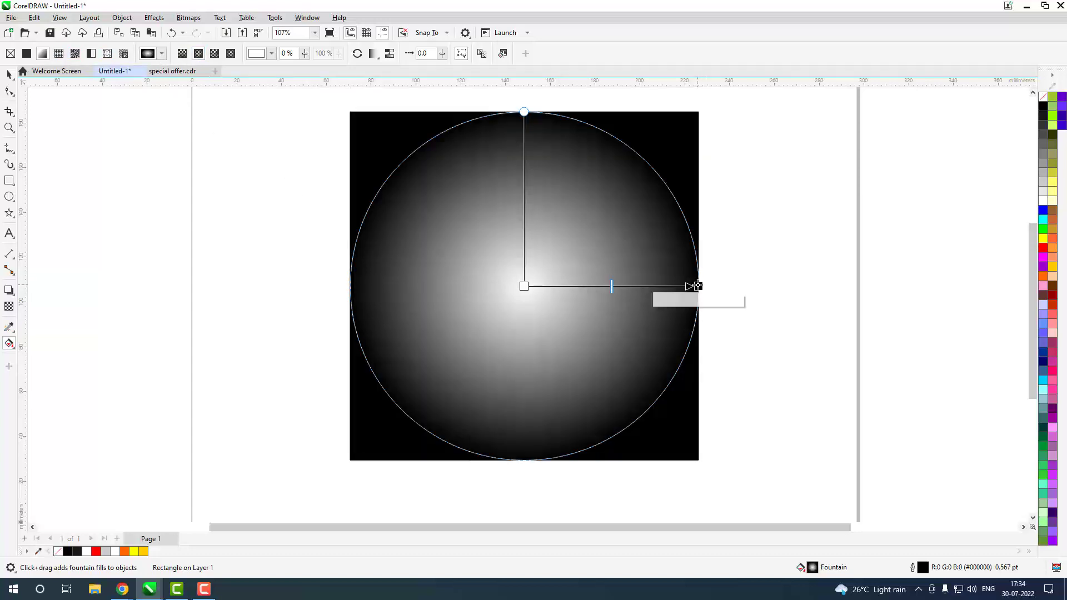
pyautogui.click(1042, 278)
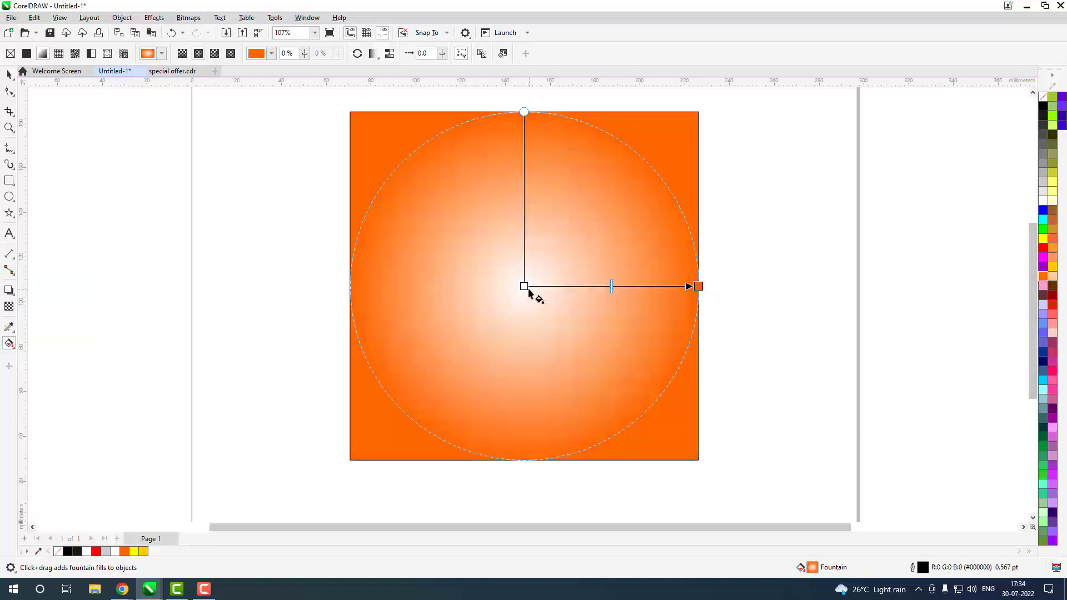
pyautogui.click(524, 286)
pyautogui.click(1043, 240)
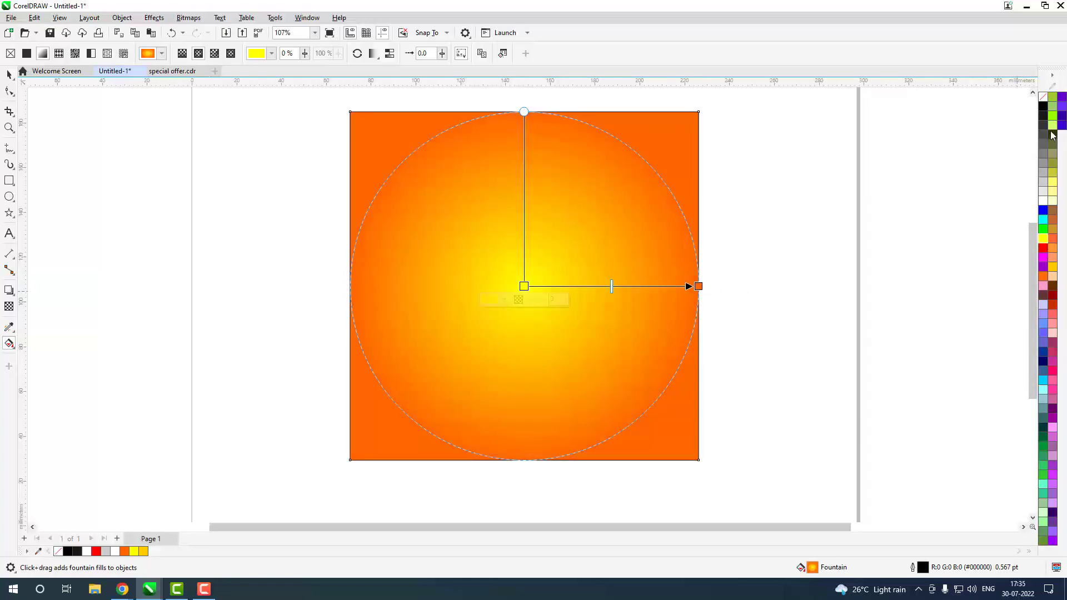
# Step: Remove the square's outline and enlarge the gradient evenly until its circle reaches the square's corners
pyautogui.rightClick(1043, 98)
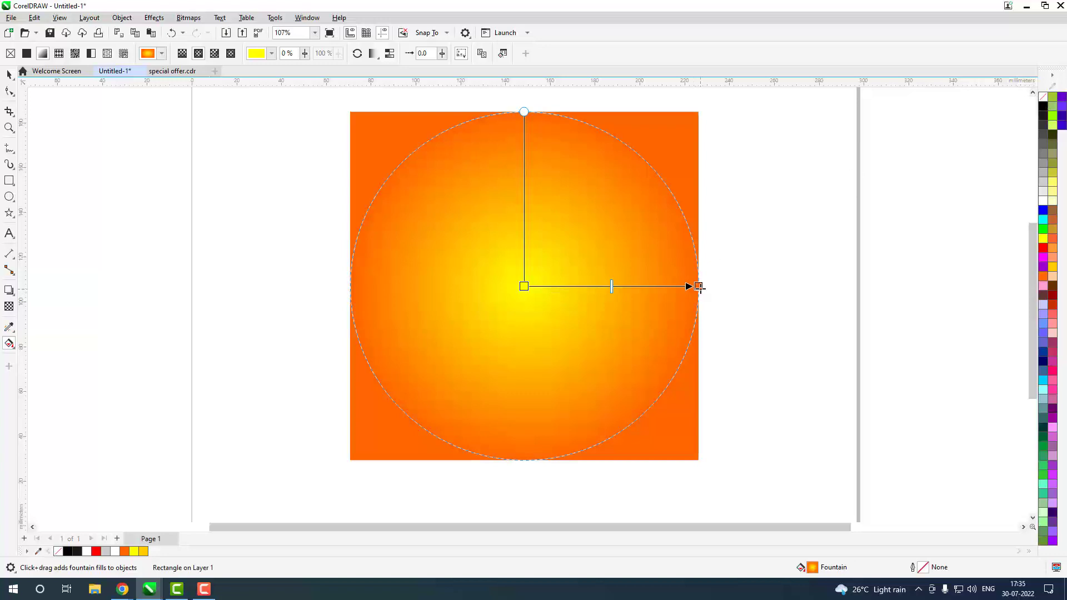
pyautogui.moveTo(700, 288); pyautogui.dragTo(768, 289)
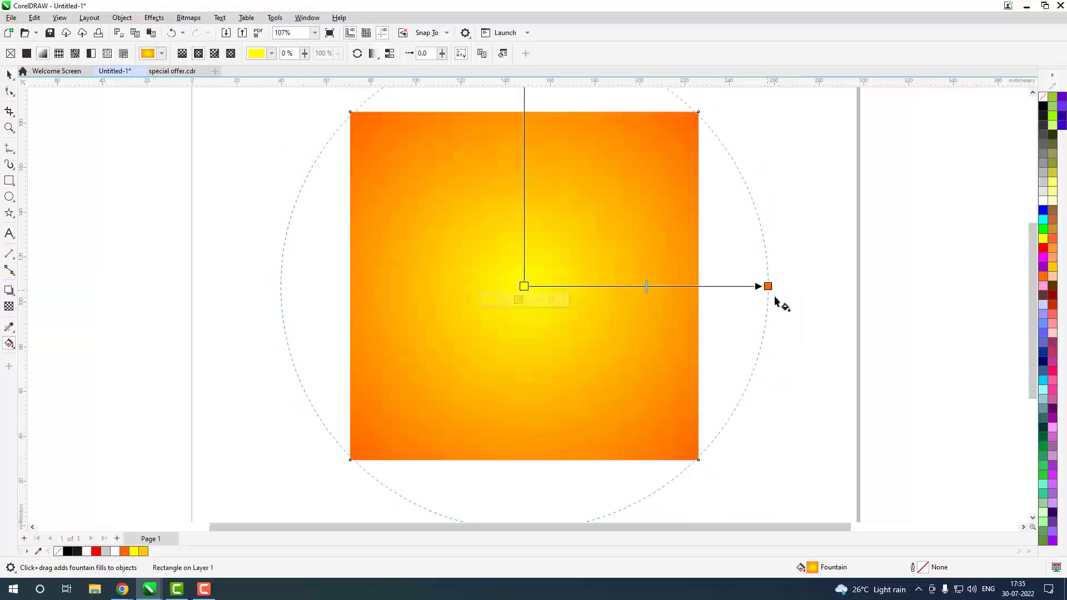
# Step: Send the gradient square to the back, behind the badge group
pyautogui.press('space')
pyautogui.hotkey('shift', 'pagedown')
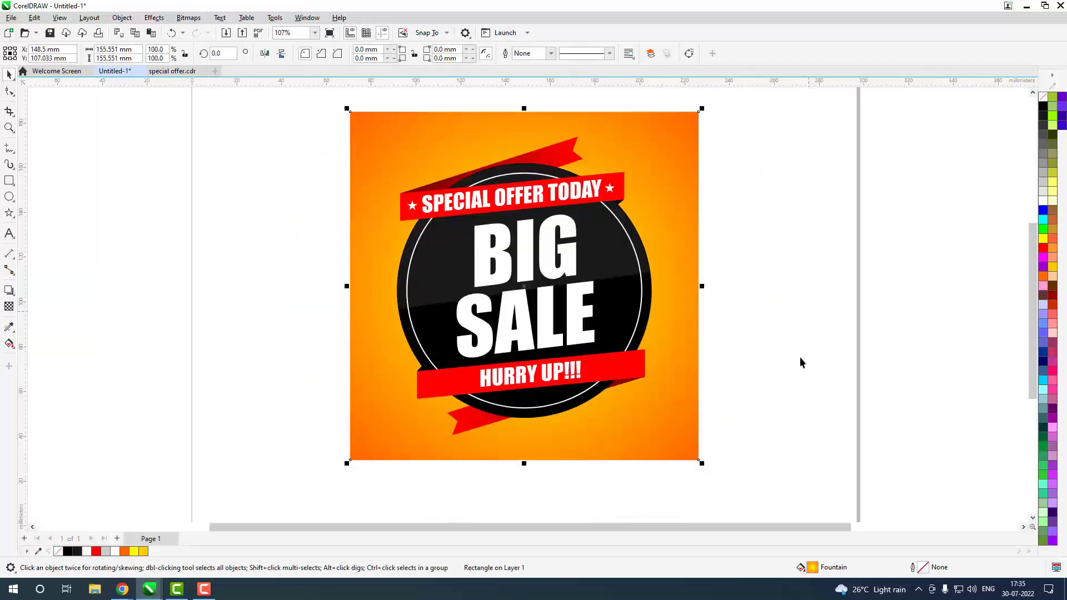
pyautogui.click(798, 359)
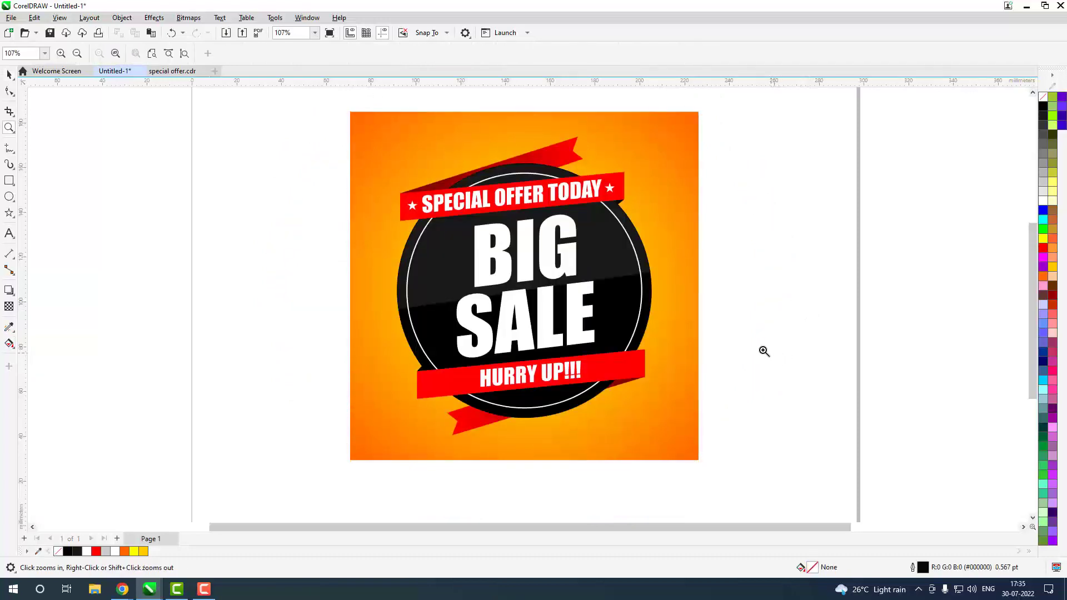
# Step: Scale the badge group about its centre to 96.8 %, about 109.9 by 129.1 mm
pyautogui.click(662, 443)
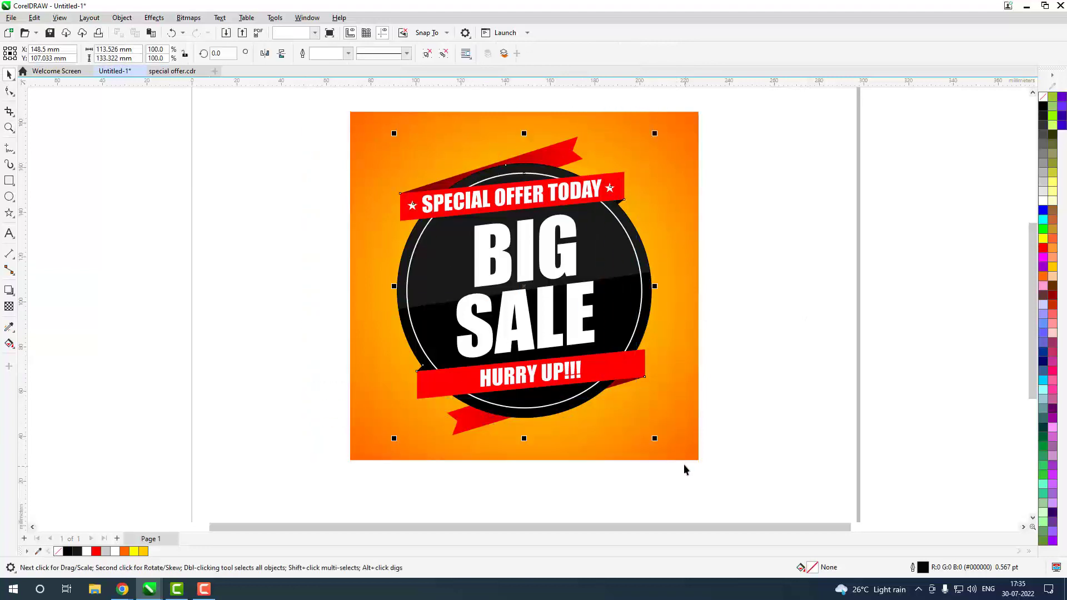
pyautogui.keyDown('shift'); pyautogui.click(666, 444); pyautogui.keyUp('shift')
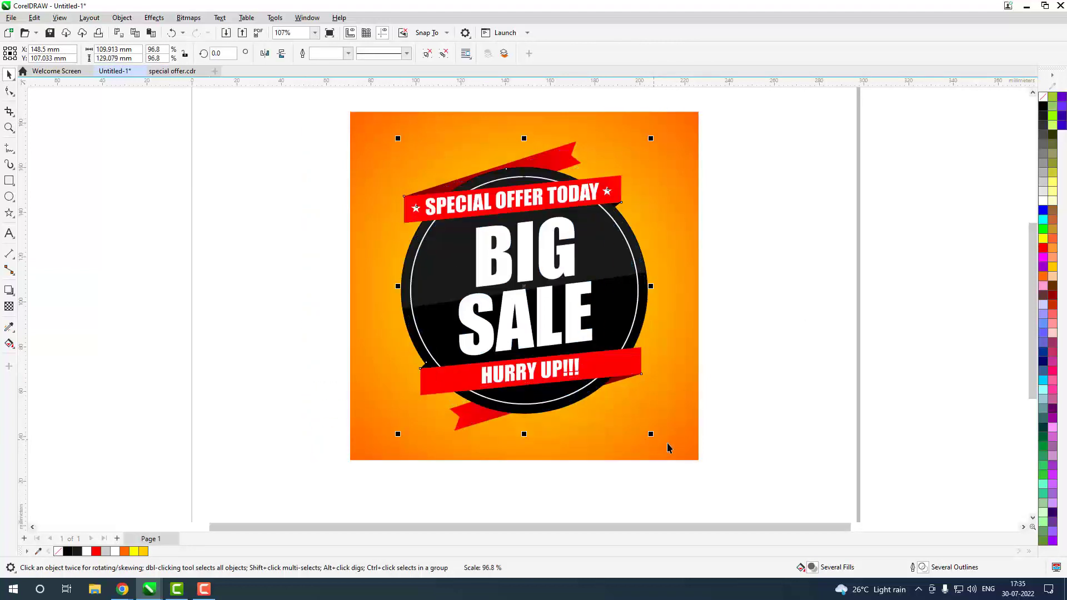
pyautogui.click(794, 366)
# Step: Fit the badge and its background to the view and preview the design full screen
pyautogui.scroll(-2, 542, 336)
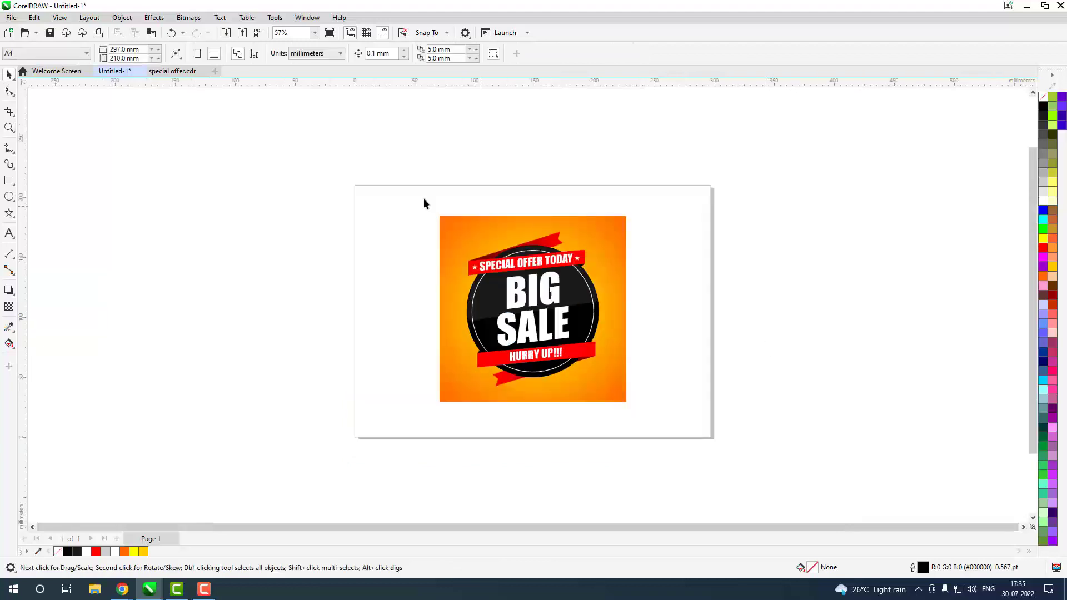
pyautogui.moveTo(588, 385); pyautogui.dragTo(684, 428)
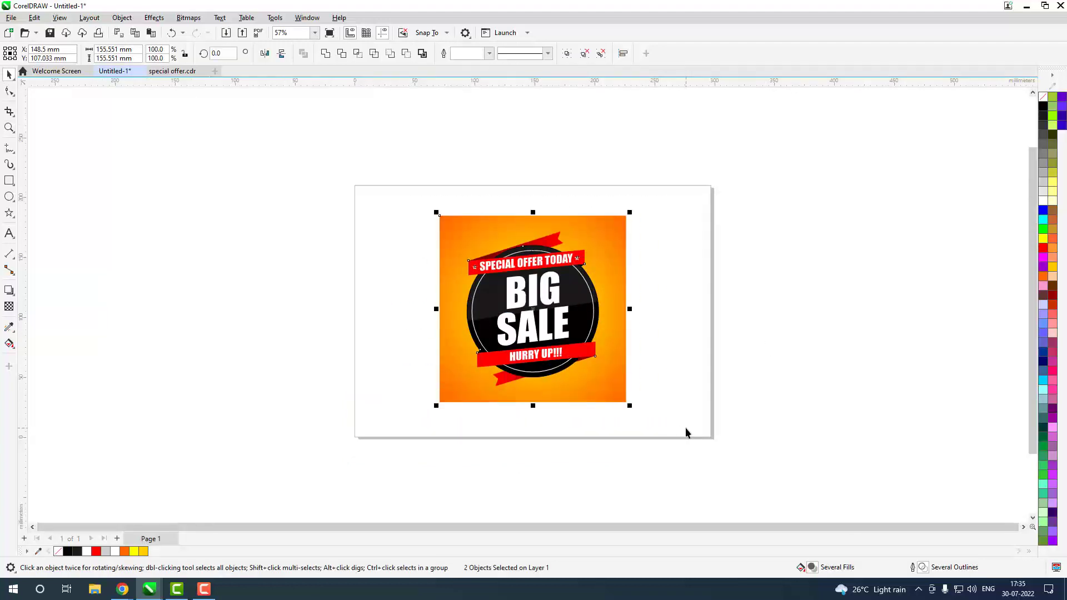
pyautogui.hotkey('shift', 'F2')
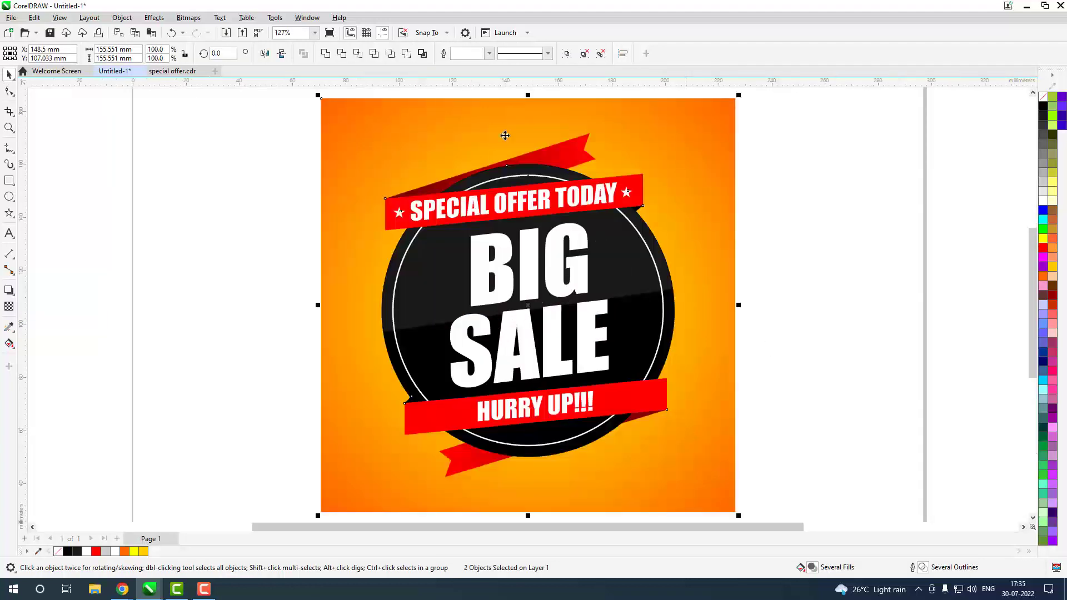
pyautogui.click(329, 32)
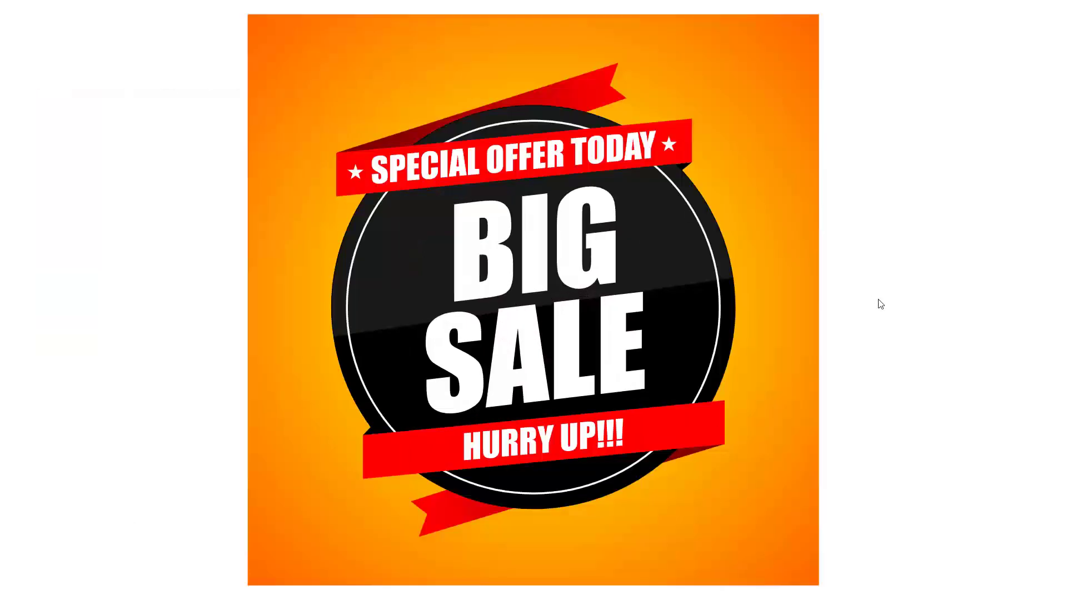